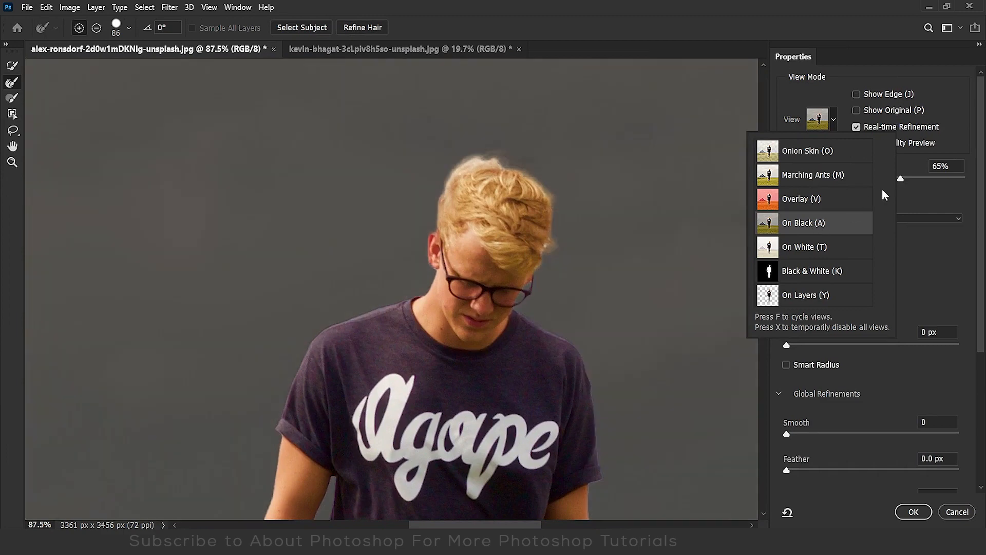
- Set the On Black preview opacity to 96% and brush along the man's hair edges with a 28 px Refine Edge Brush
click(914, 189)
click(953, 177)
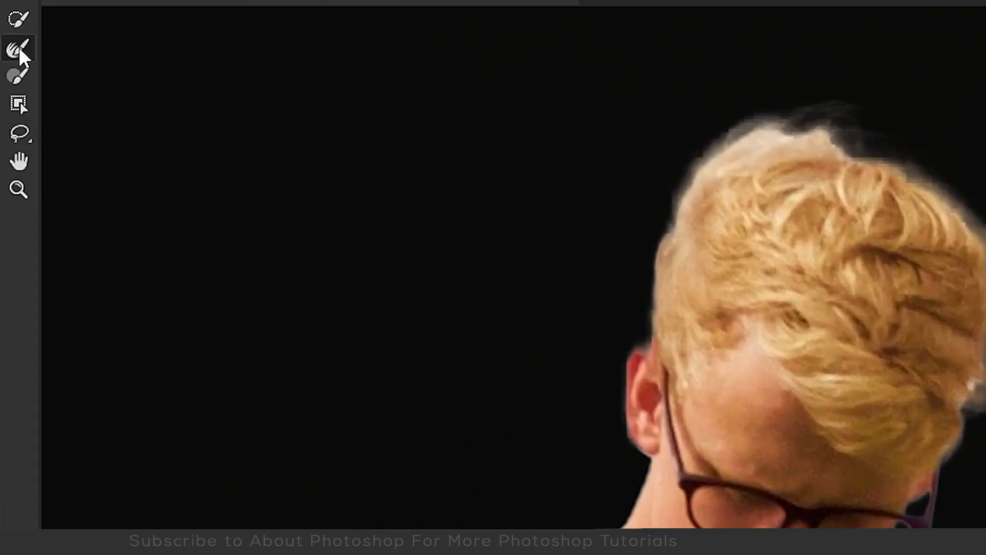
drag(671, 224, 746, 140)
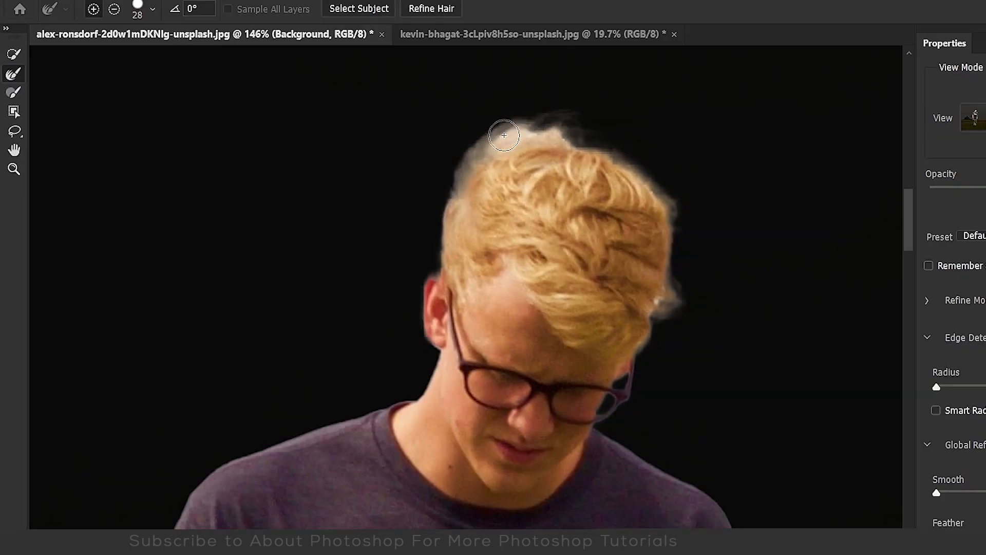
mouse_move(504, 135)
mouse_down()
mouse_move(587, 128)
mouse_move(669, 187)
mouse_move(686, 348)
mouse_up()
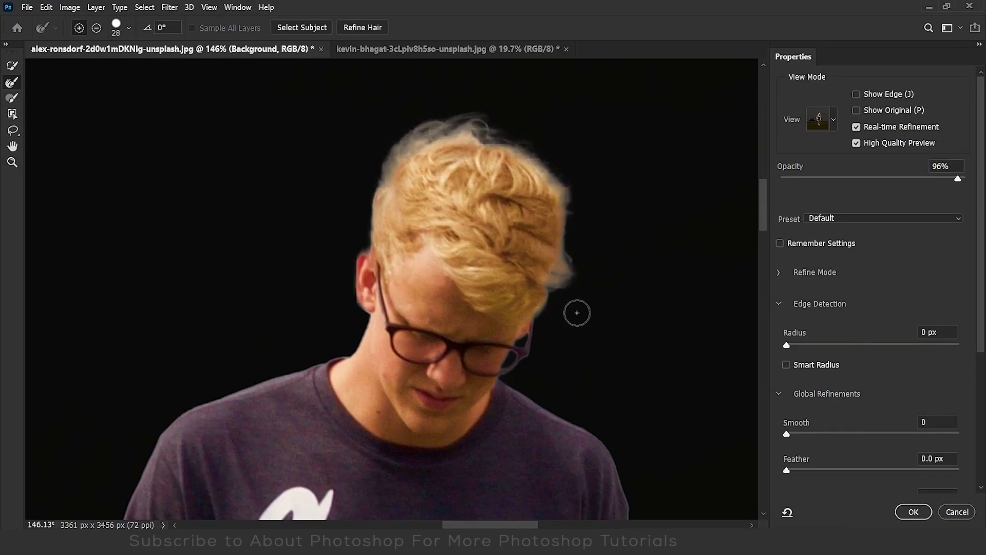
drag(577, 313, 574, 305)
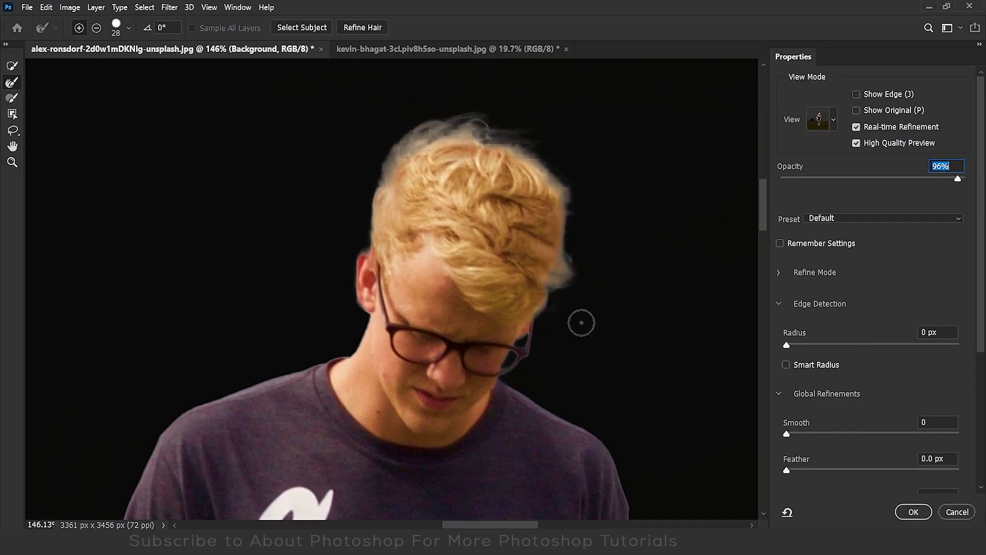
- Accept the refined selection and convert it into a layer mask on the man's photo
click(917, 513)
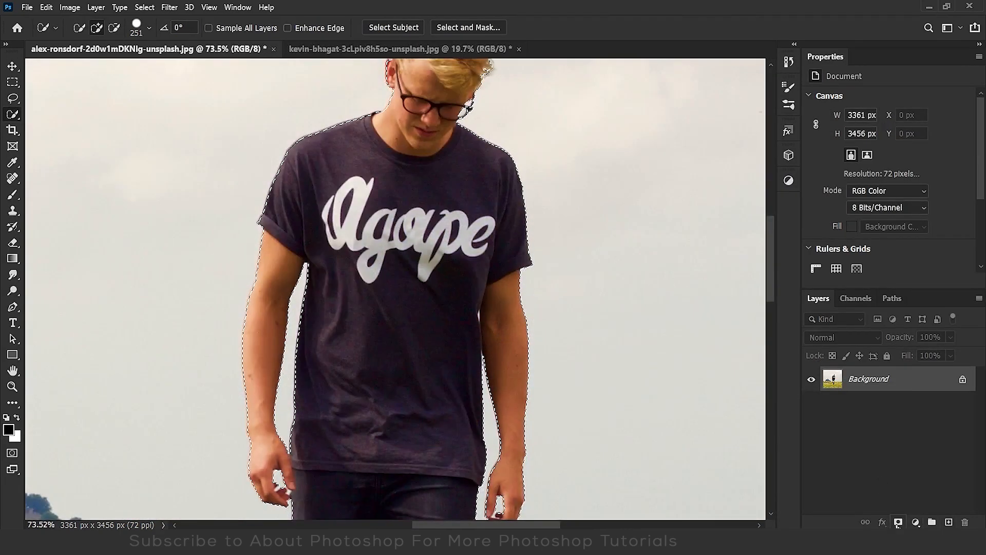
click(898, 522)
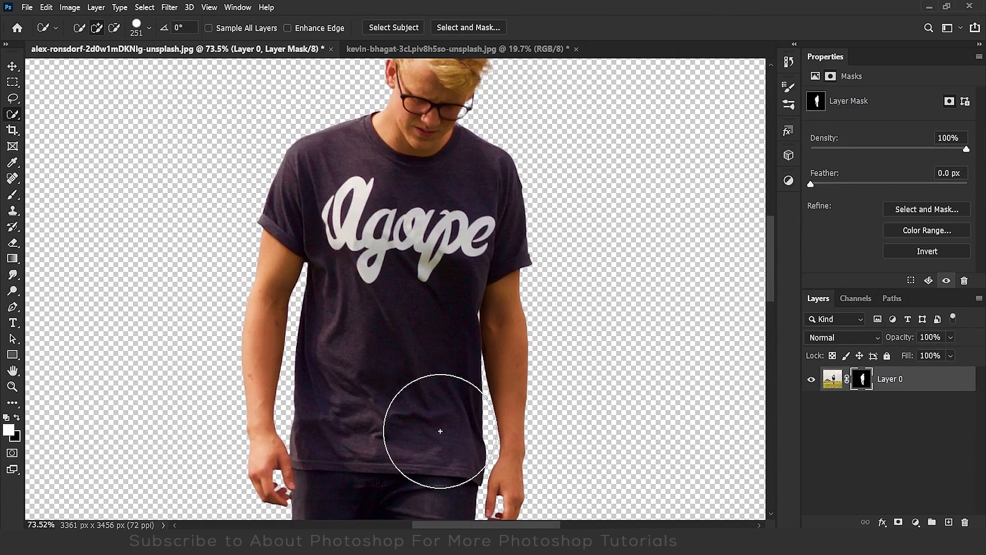
- Paint black on the layer mask to remove the grass remnants beneath the right-hand sandal's sole
drag(437, 443, 447, 231)
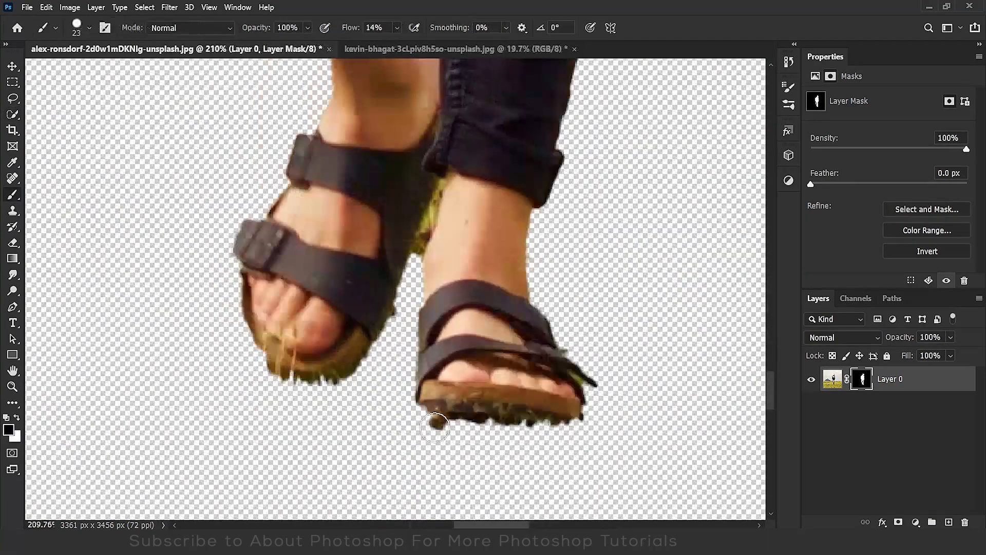
mouse_move(435, 427)
mouse_down()
mouse_move(507, 427)
mouse_move(487, 435)
mouse_up()
key(ctrl+z)
mouse_move(417, 422)
mouse_down()
mouse_move(556, 440)
mouse_move(452, 425)
mouse_up()
drag(601, 396, 547, 432)
- Restore the outer edge and sole of the left-hand sandal by painting white on the mask, raising the flow to 100%
key(x)
key(bracketleft)
key(bracketleft)
key(bracketleft)
drag(245, 277, 262, 357)
key(shift+0)
mouse_move(257, 343)
mouse_down()
mouse_move(245, 277)
mouse_move(285, 393)
mouse_move(262, 377)
mouse_move(398, 313)
mouse_up()
- Erase the grass between the two feet by painting black on the mask with a much smaller brush
key(x)
key(bracketleft)
key(bracketleft)
key(bracketleft)
key(bracketleft)
key(bracketleft)
key(bracketleft)
key(bracketleft)
mouse_move(415, 252)
mouse_down()
mouse_move(404, 299)
mouse_move(426, 232)
mouse_up()
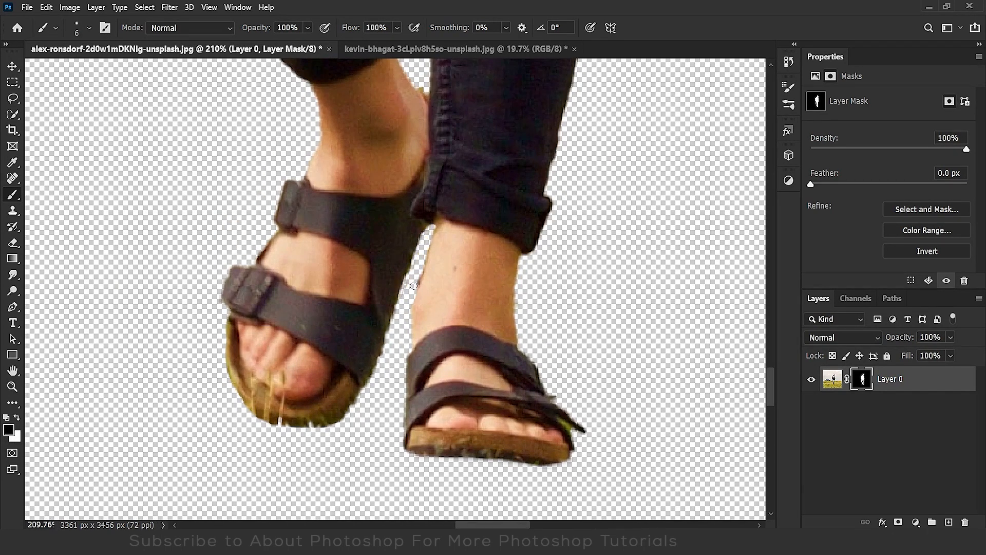
- Mask out the background gap between the fingers of the hand on the picture's left with a 3 px black brush
scroll(401, 241, up, 10)
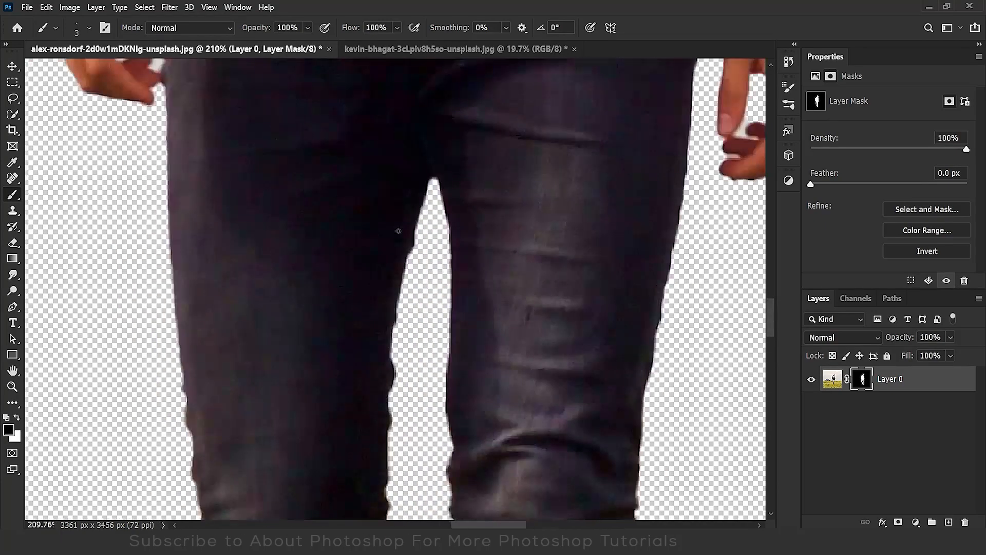
drag(136, 69, 333, 369)
scroll(331, 357, up, 3)
drag(315, 363, 333, 354)
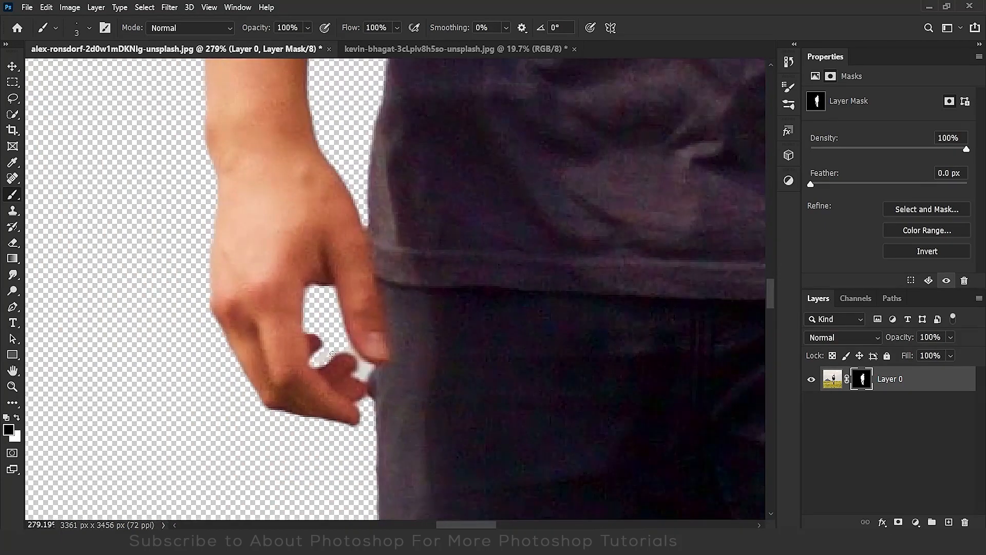
- Restore the finger edges of the hand on the picture's right by painting white on the mask
mouse_move(570, 77)
mouse_down()
mouse_move(392, 348)
mouse_move(442, 374)
mouse_up()
key(x)
mouse_move(291, 149)
mouse_down()
mouse_move(264, 151)
mouse_move(278, 210)
mouse_up()
drag(353, 161, 308, 191)
drag(360, 150, 323, 138)
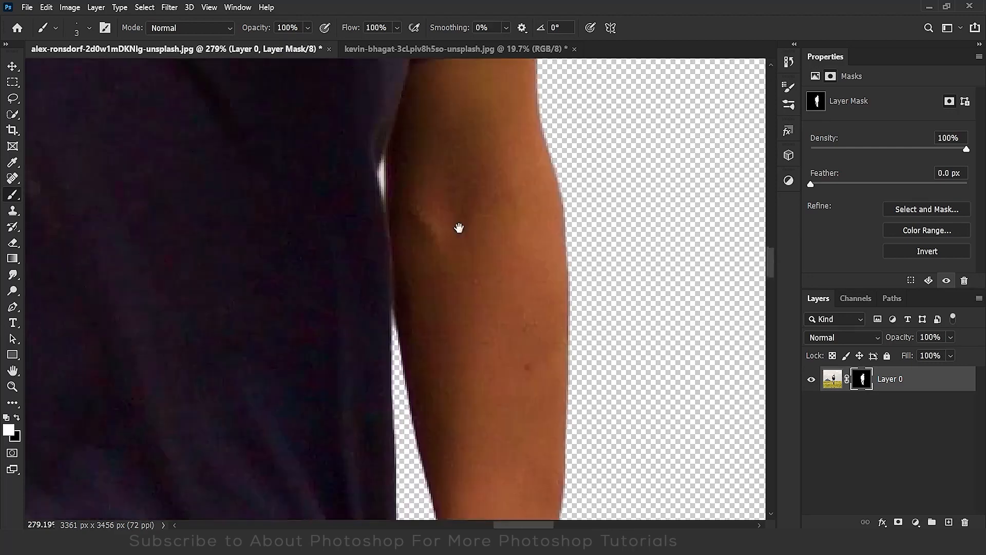
scroll(455, 227, down, 10)
key(x)
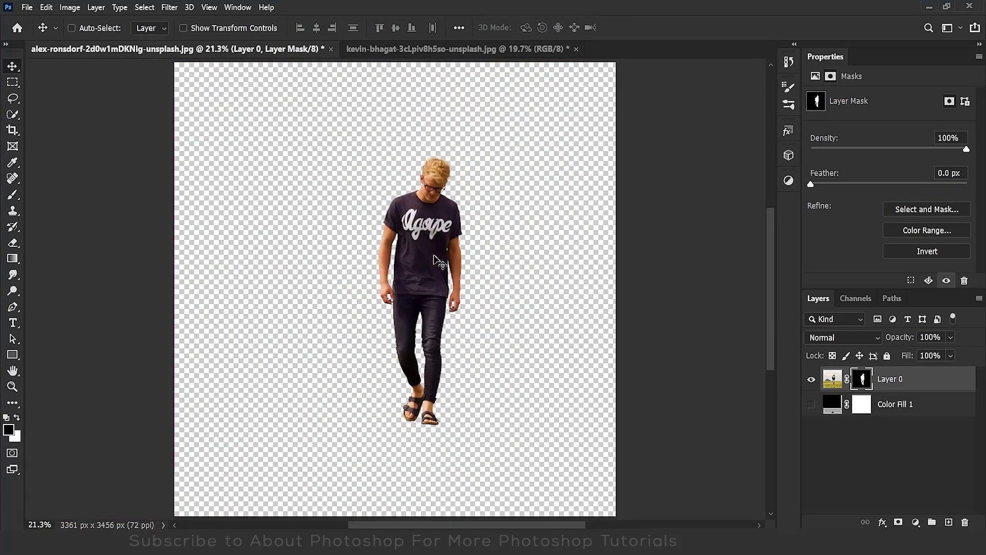
- Bring the masked man into the orange car photo, enlarge him slightly and position him in front of the car
drag(414, 273, 450, 255)
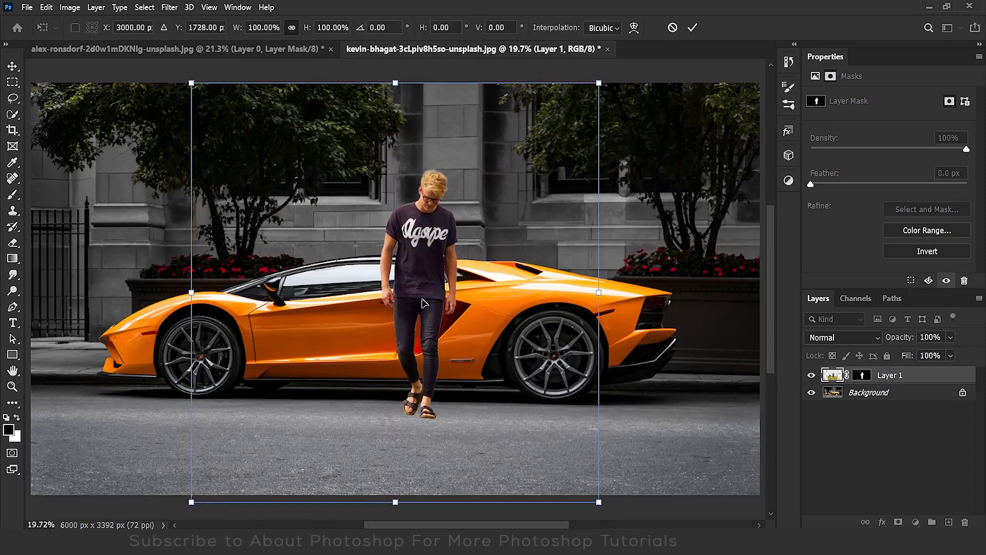
drag(424, 301, 411, 303)
drag(387, 83, 387, 56)
drag(409, 297, 411, 311)
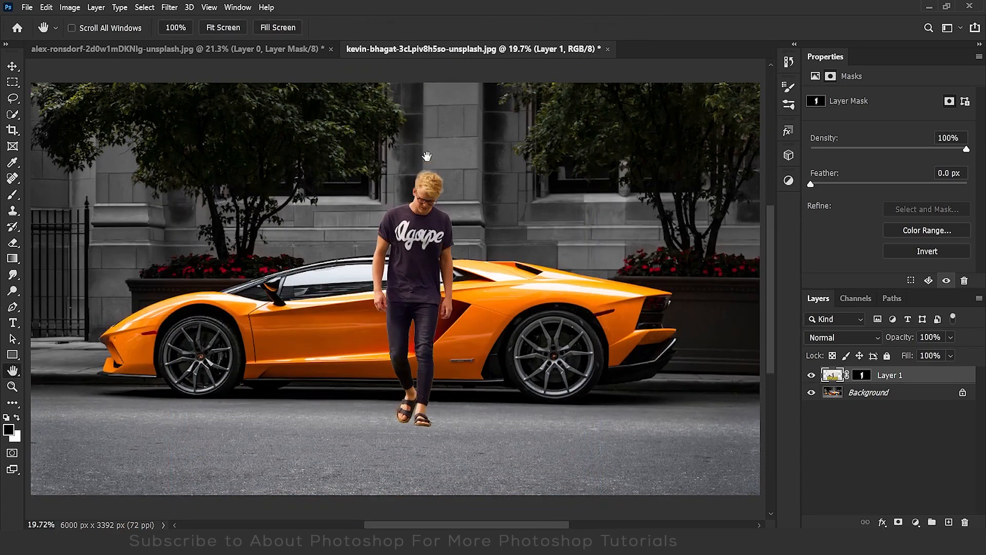
- Display Layer 1's mask on its own and set the Brush tool's blending mode to Soft Light
scroll(427, 156, up, 5)
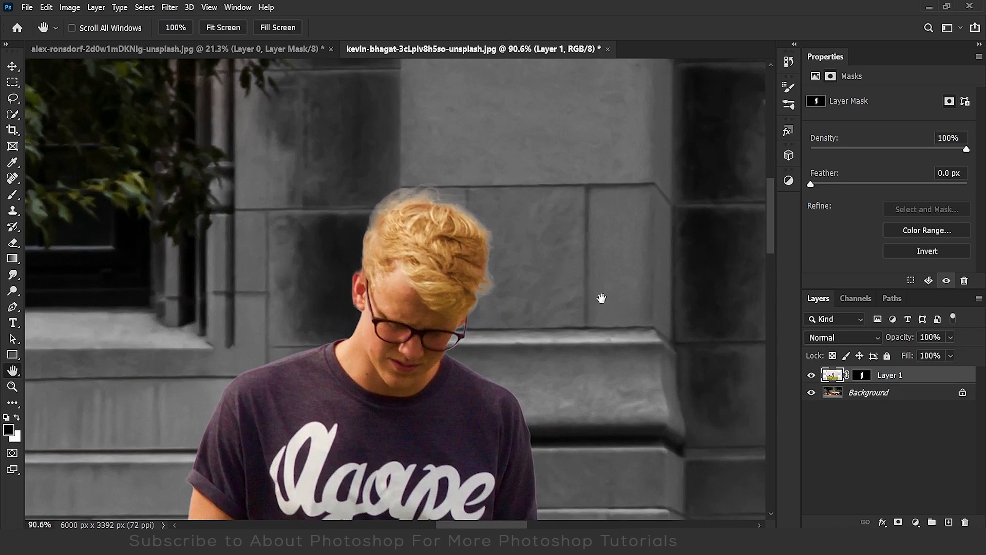
alt+click(865, 377)
click(15, 194)
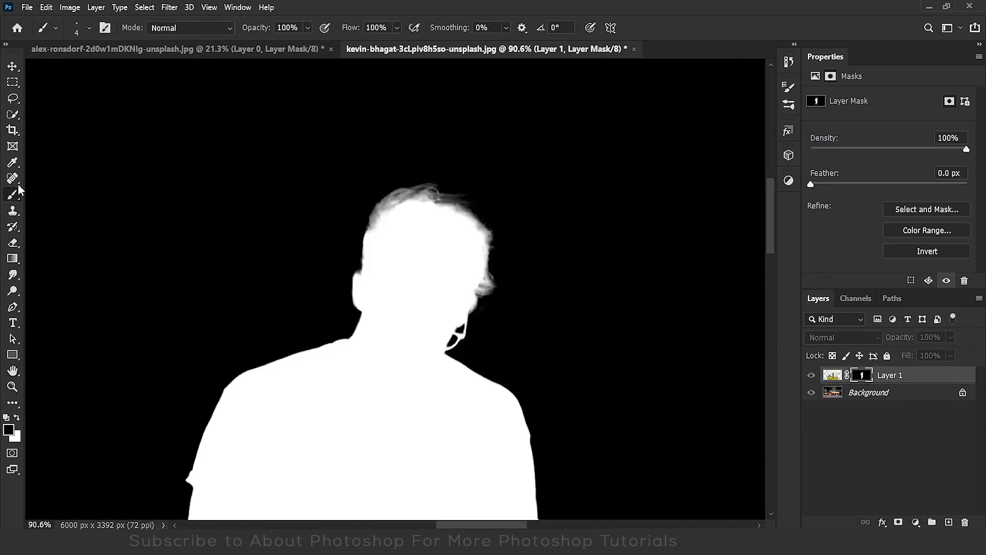
click(159, 30)
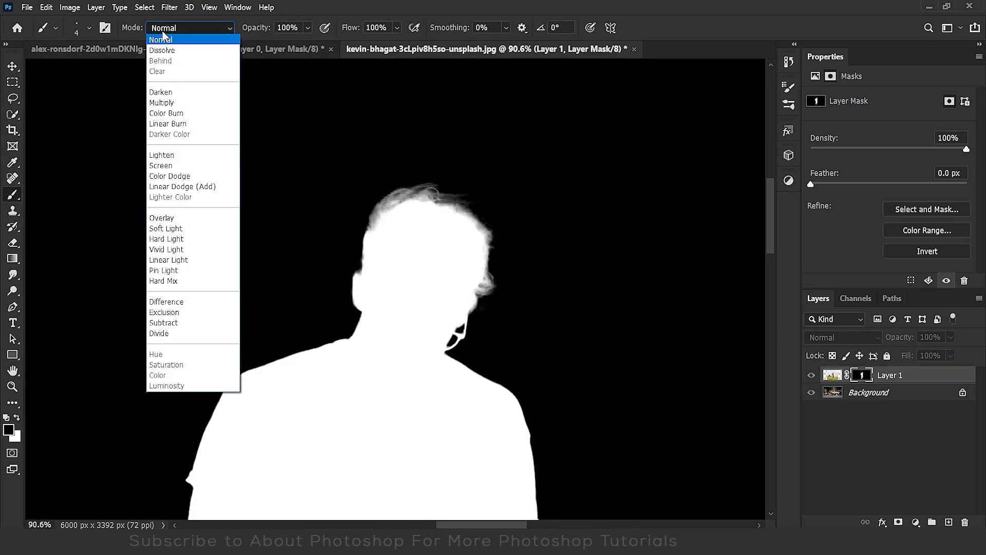
click(172, 228)
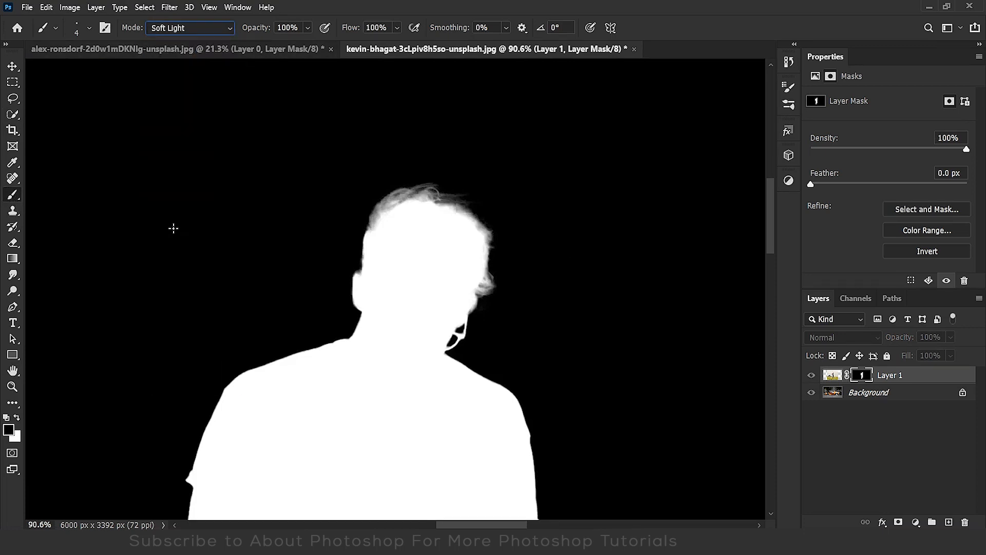
- Choose a soft round brush at 81 px for cleaning the mask around the hair
drag(230, 207, 257, 213)
right_click(267, 198)
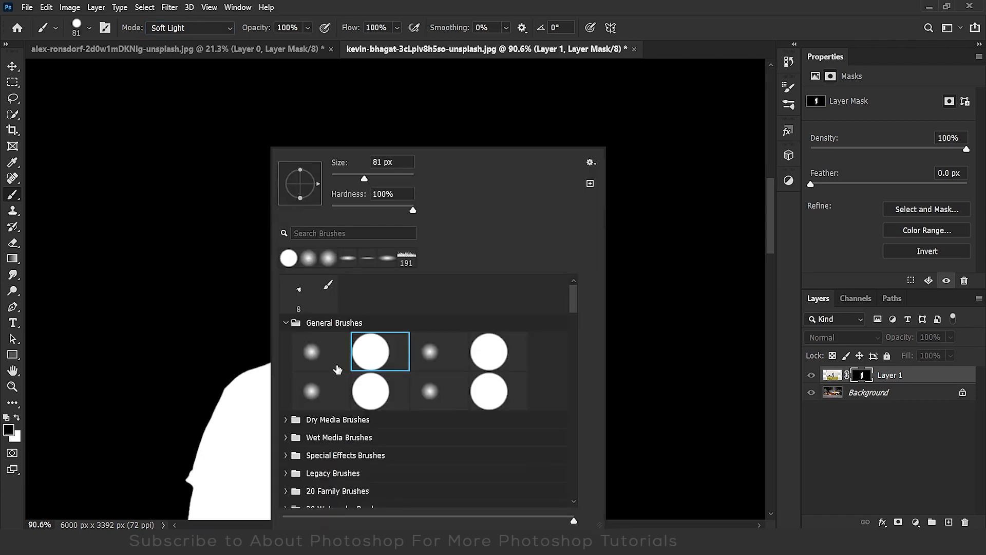
click(321, 359)
click(261, 280)
- Paint black over the semi-transparent hair edges on the mask, comparing the mask with the composite image between strokes
scroll(396, 187, up, 2)
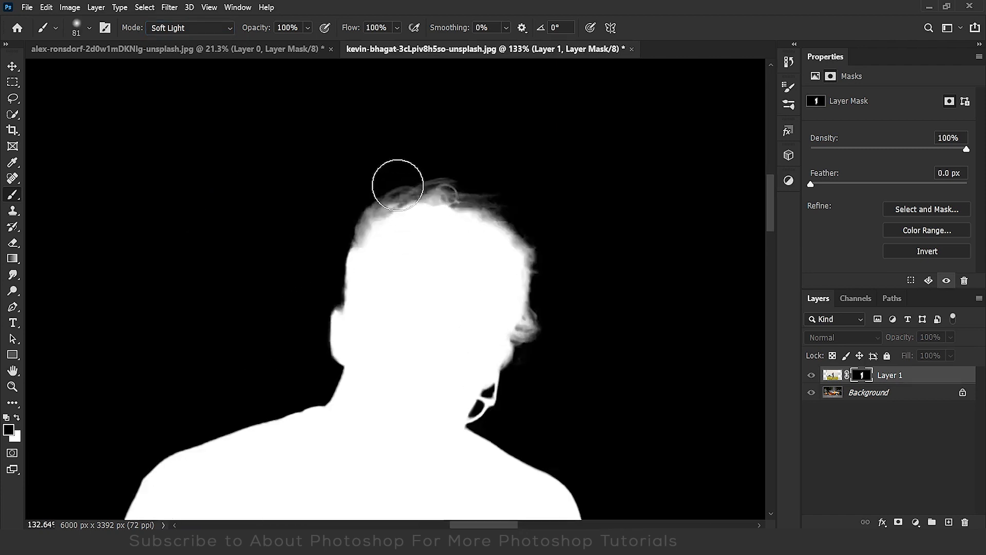
mouse_move(472, 189)
mouse_down()
mouse_move(513, 396)
mouse_move(418, 194)
mouse_move(392, 227)
mouse_up()
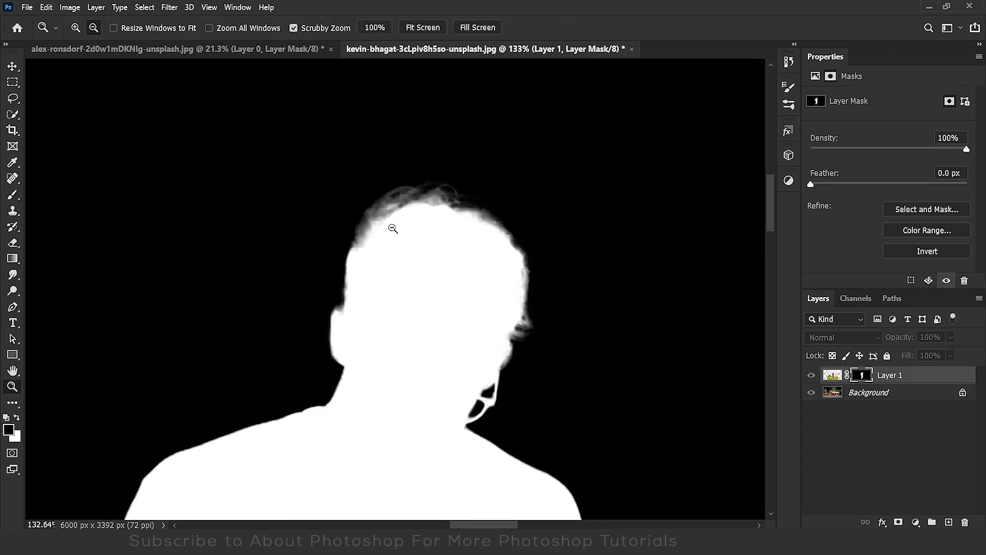
alt+click(862, 375)
alt+click(862, 375)
mouse_move(451, 220)
mouse_down()
mouse_move(367, 201)
mouse_move(469, 193)
mouse_move(421, 172)
mouse_up()
alt+click(862, 375)
alt+click(862, 375)
key(ctrl+alt+z)
alt+click(861, 375)
alt+click(861, 375)
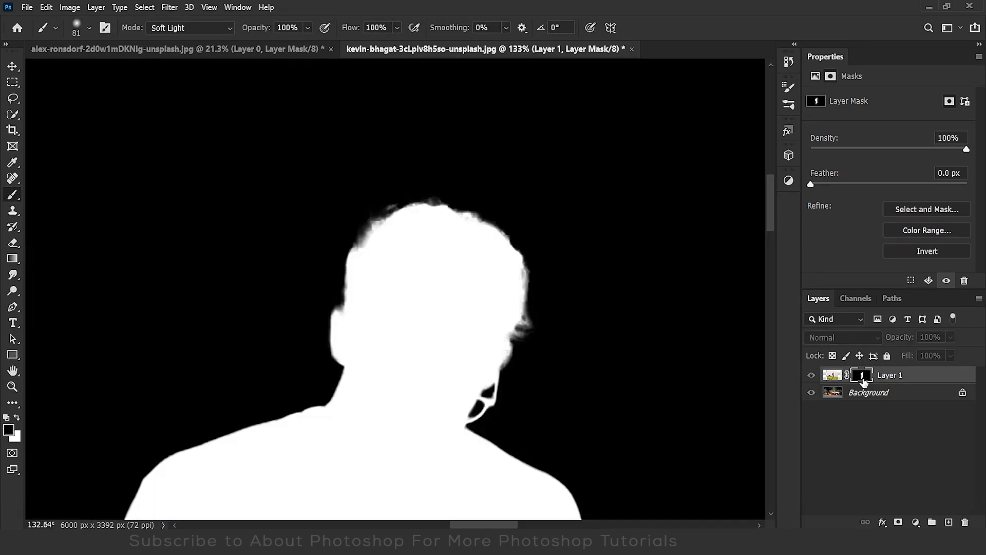
- Step back through the latest mask strokes and touch up the hair edge in the composite view with a 23 px brush
key(ctrl+alt+z)
key(ctrl+alt+z)
alt+click(862, 375)
scroll(442, 167, down, 5)
scroll(401, 151, up, 7)
mouse_move(438, 199)
mouse_down()
mouse_move(400, 214)
mouse_move(504, 209)
mouse_move(591, 235)
mouse_up()
key(x)
key(x)
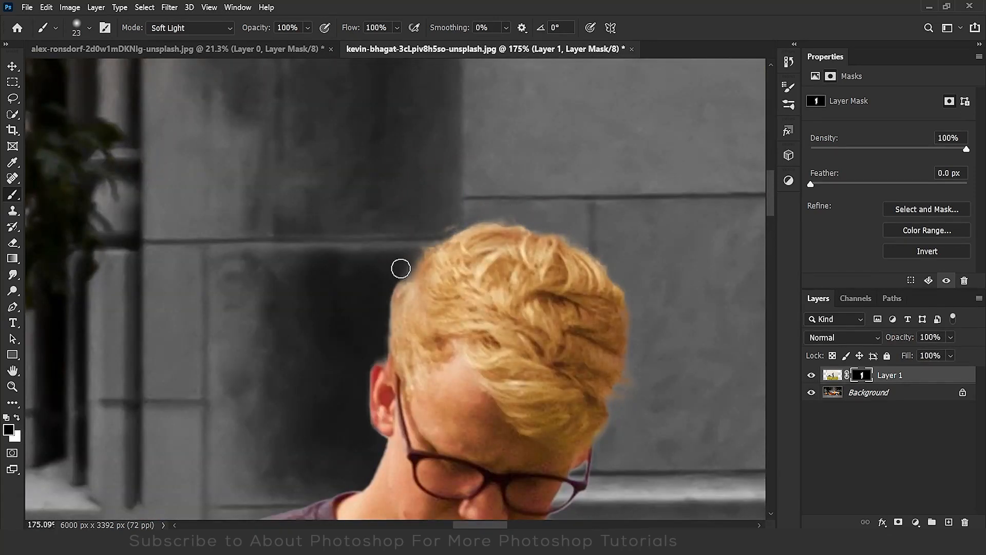
- Return the brush's blending mode to Normal and show the whole image
click(195, 32)
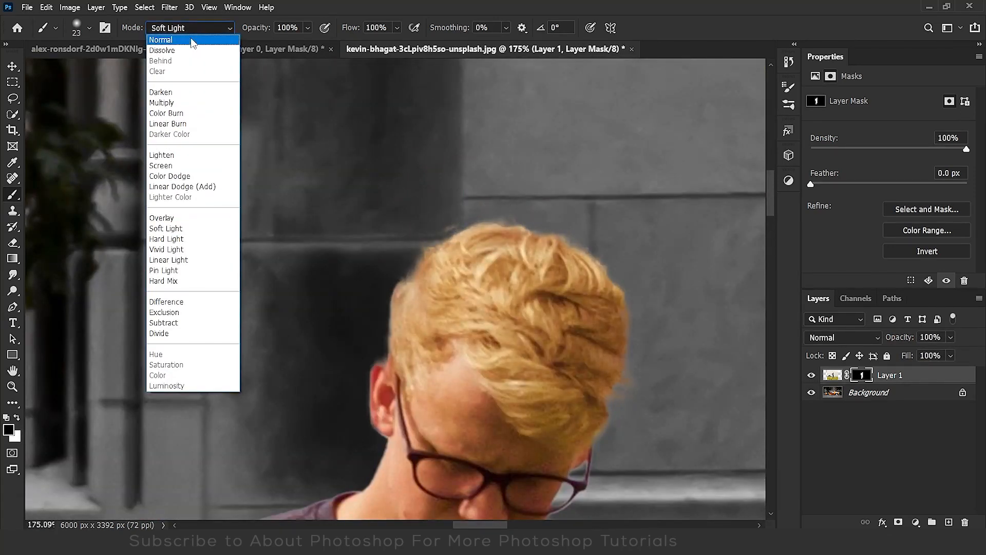
click(190, 43)
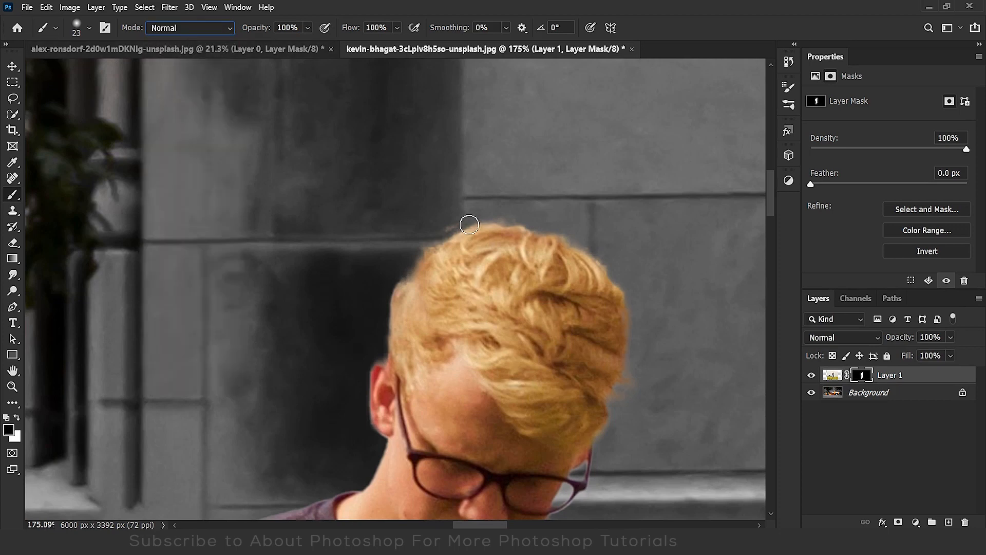
key(ctrl+0)
- Duplicate the Background layer, name the copy "car" and name the man's layer "subject"
click(902, 394)
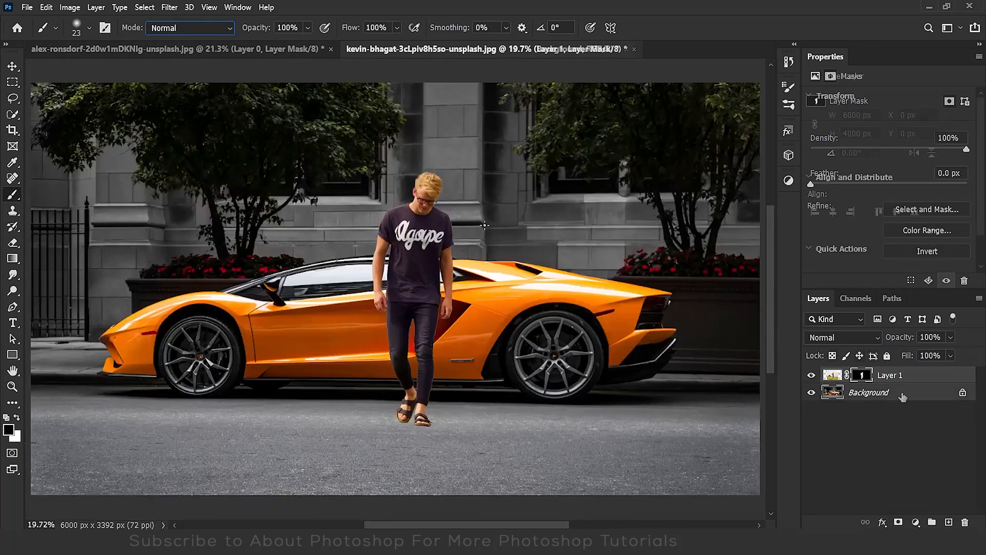
key(ctrl+j)
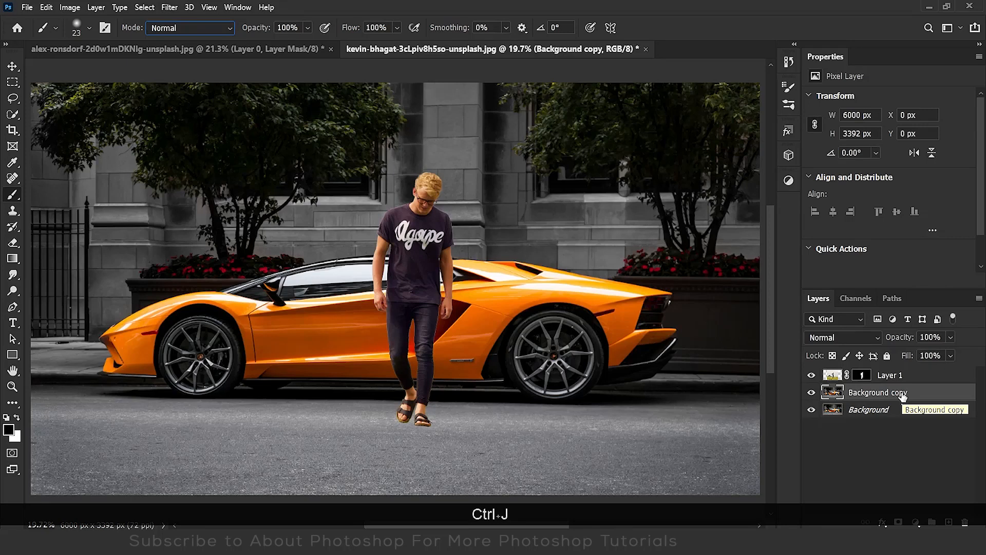
double_click(902, 395)
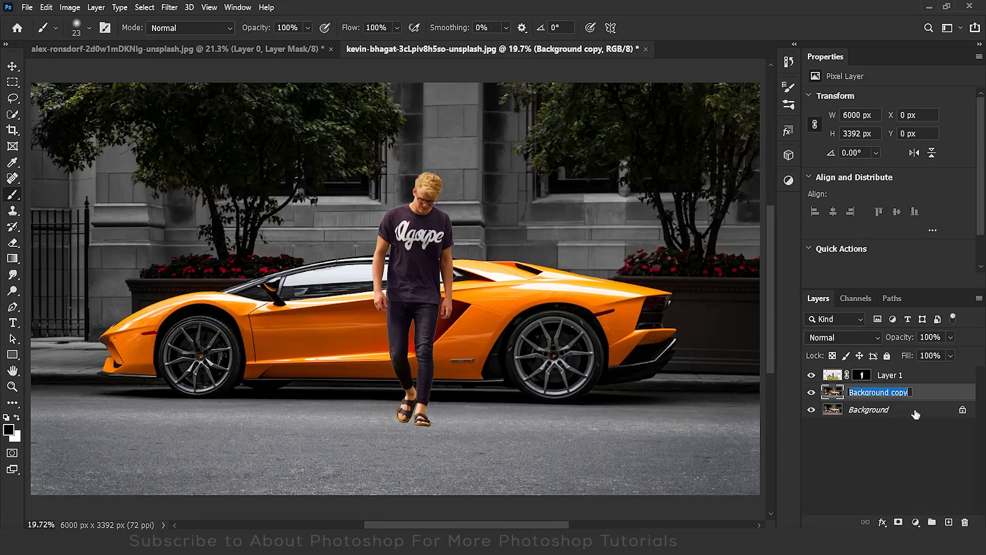
text(ca)
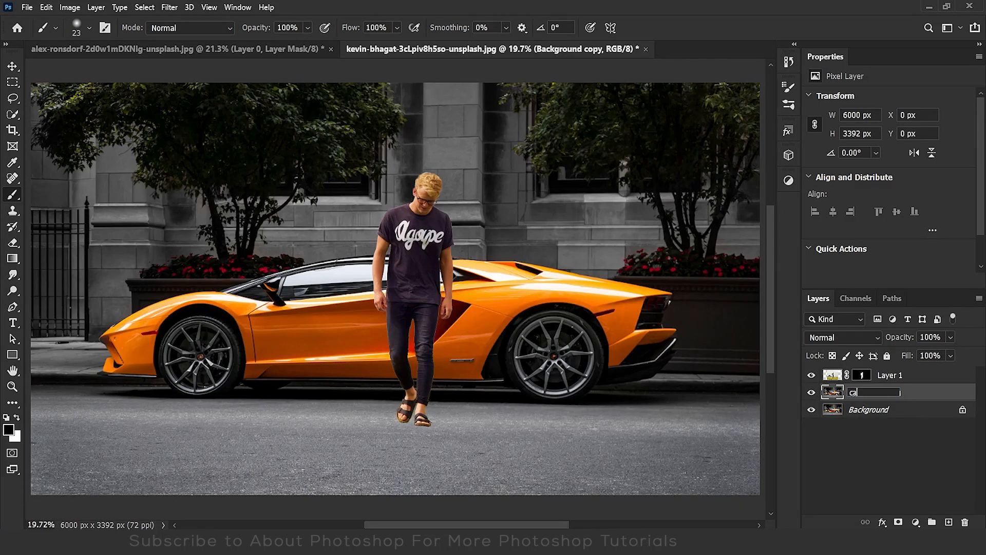
text(r)
key(Return)
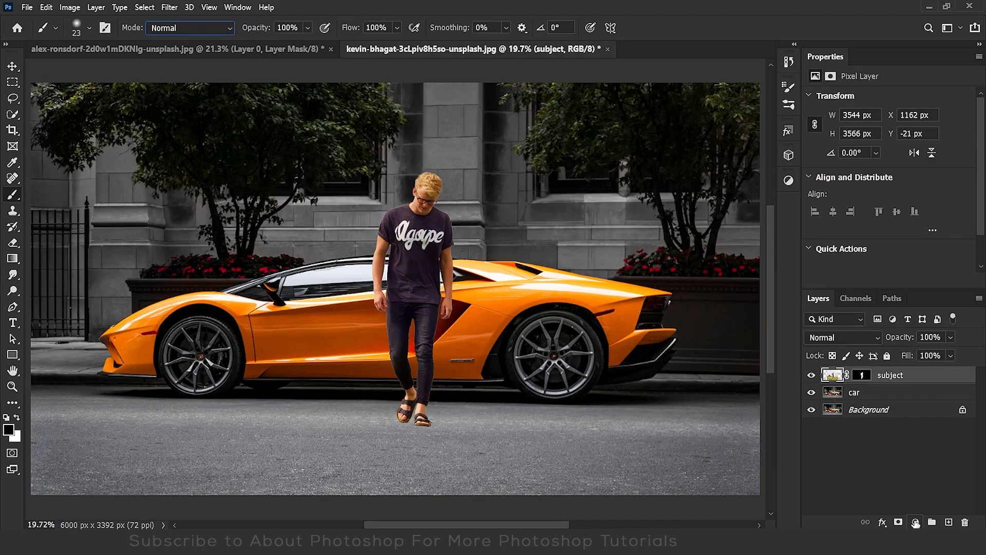
- Add a Curves adjustment layer above the subject layer and clip it to that layer
click(915, 523)
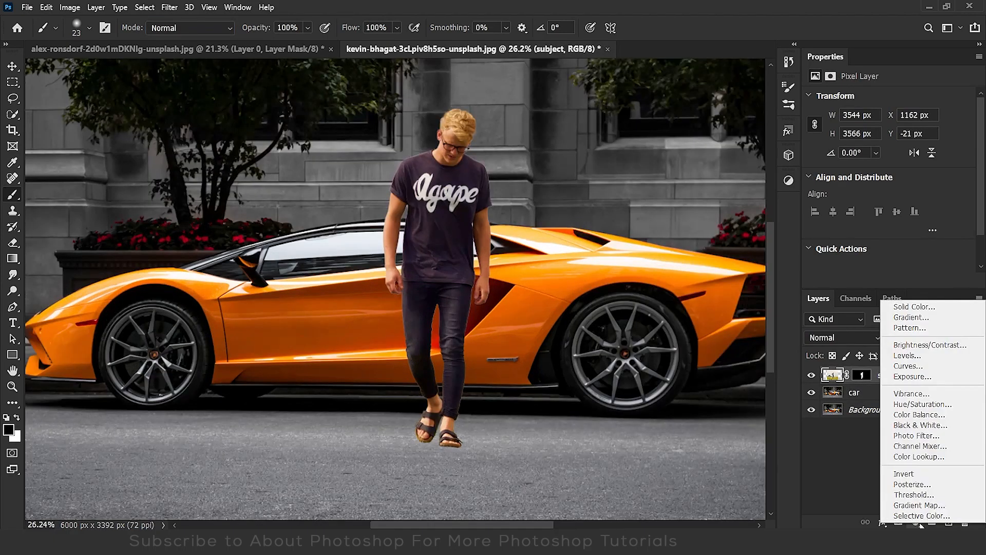
click(934, 370)
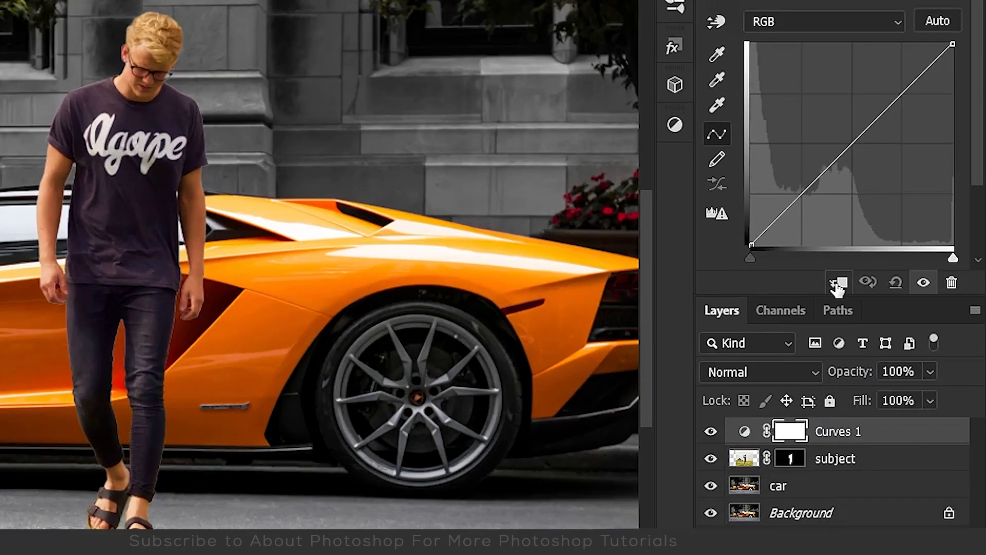
click(837, 284)
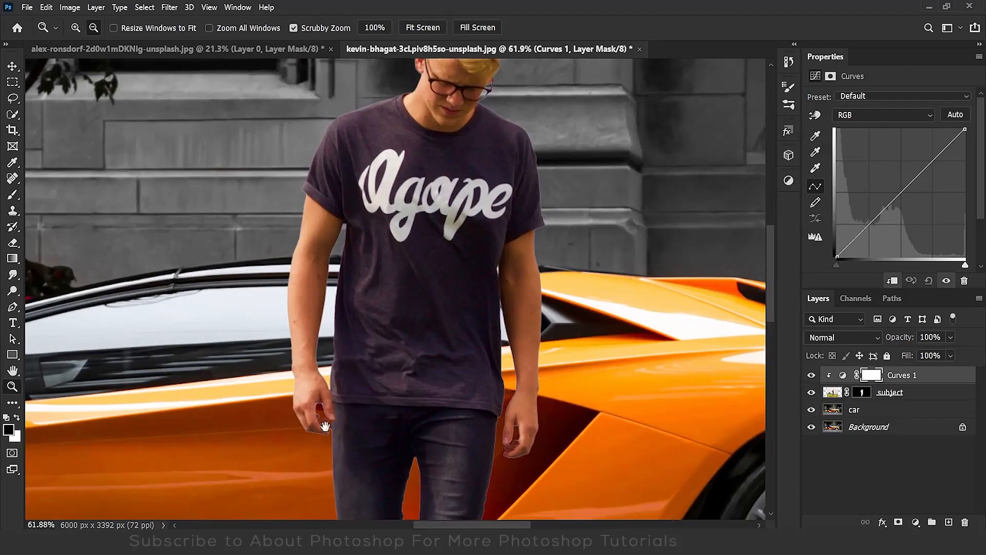
- Switch the Curves 1 adjustment to the Red channel and lower the red in the shirt's tones using on-image adjustment
drag(325, 426, 529, 333)
drag(524, 280, 460, 500)
drag(670, 234, 465, 292)
scroll(457, 291, up, 2)
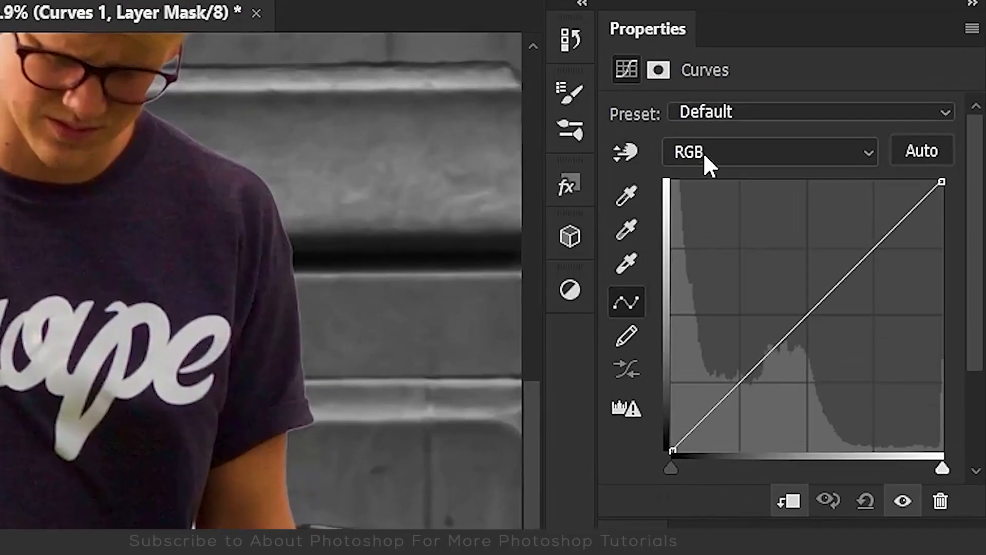
click(824, 123)
click(711, 205)
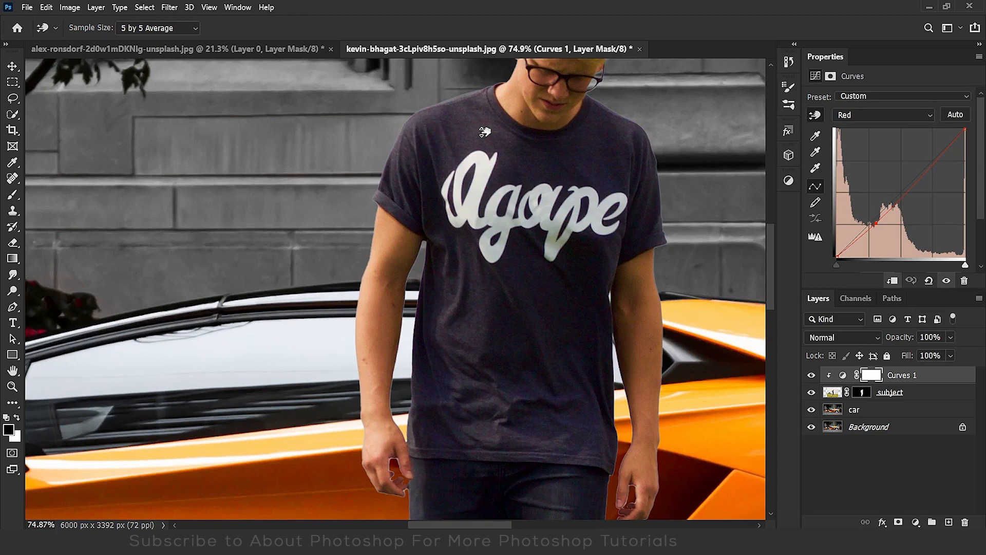
scroll(484, 132, down, 5)
key(ctrl+0)
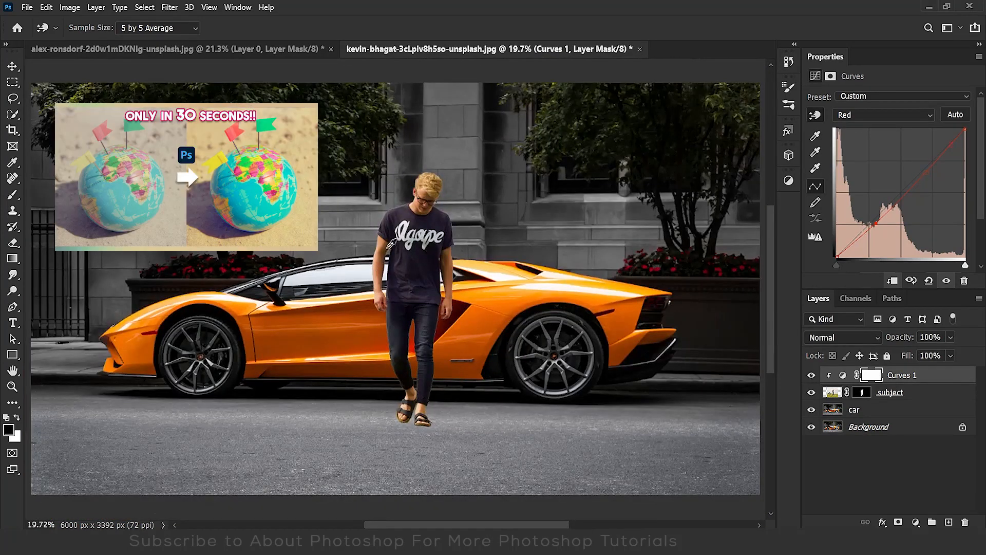
- Pull down the red curve at a point sampled from the shirt's darker tones
scroll(381, 263, up, 7)
scroll(418, 303, up, 3)
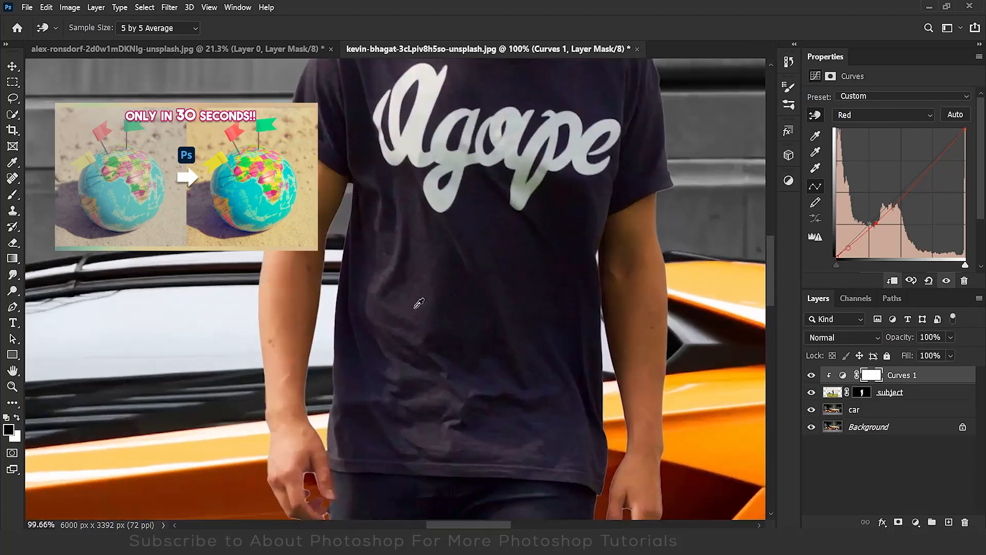
click(421, 296)
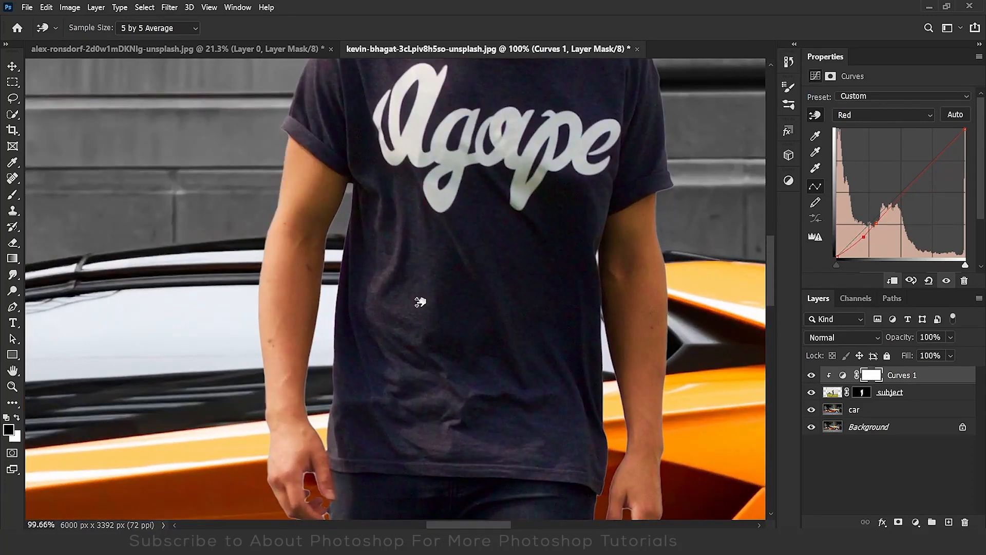
key(ctrl+0)
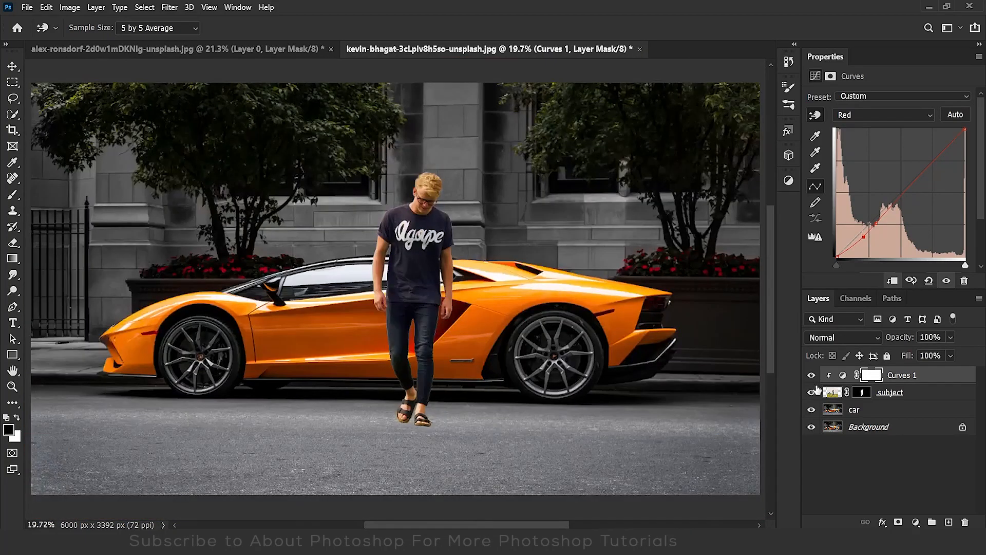
- Refine the red curve with further tones sampled on the shirt and toggle Curves 1 to compare
scroll(399, 130, up, 6)
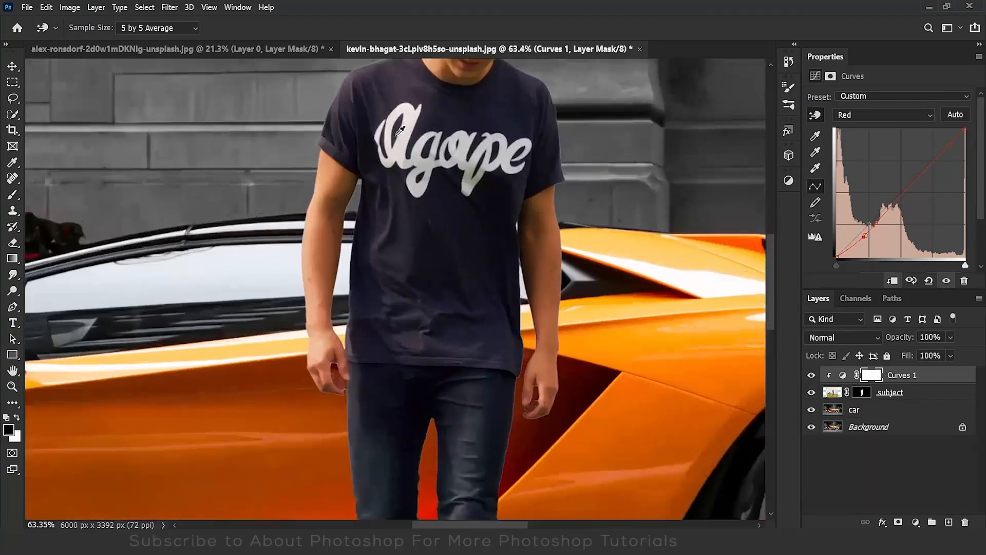
scroll(399, 130, up, 4)
key(ctrl+0)
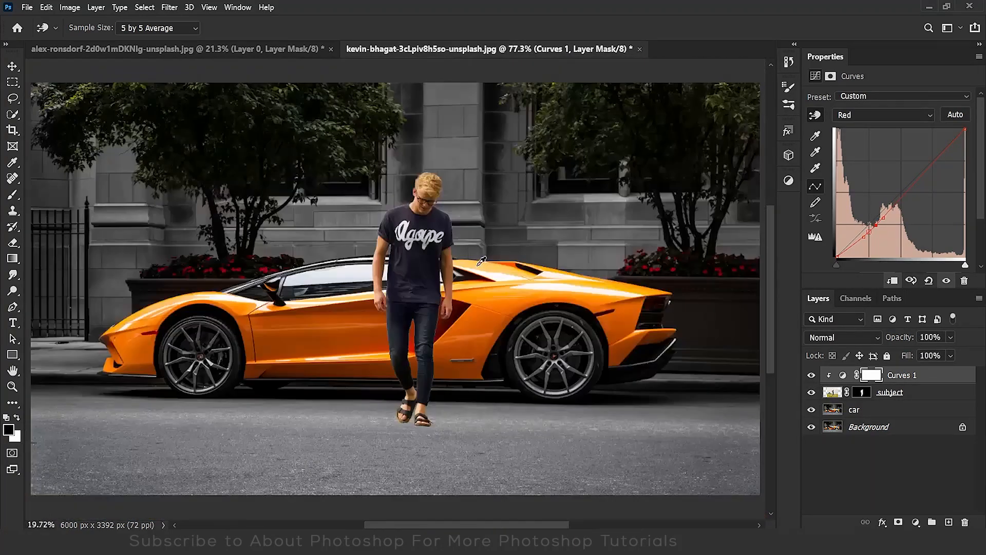
click(810, 376)
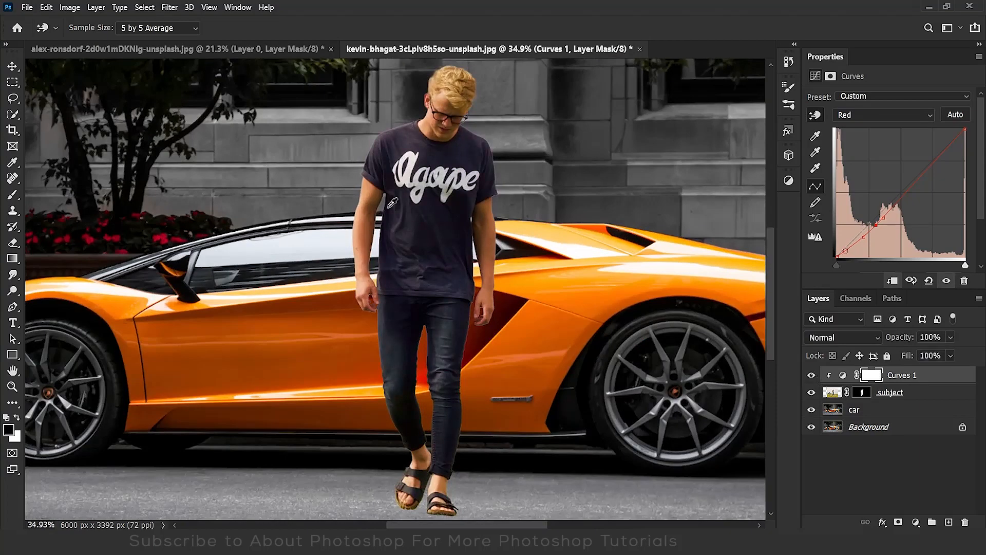
scroll(432, 493, up, 3)
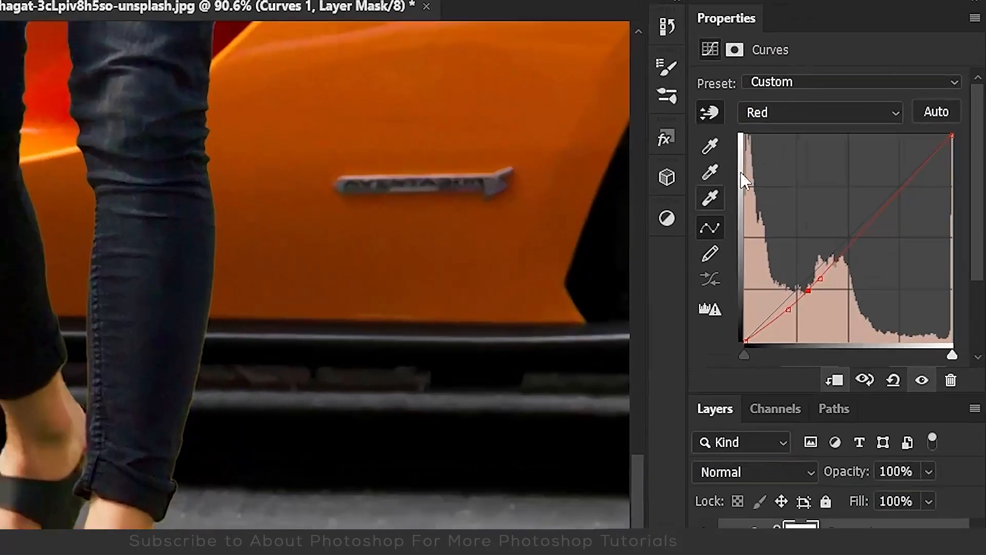
- Switch Curves 1 to the Green channel and slightly lower the green in the jeans' dark tones
click(856, 116)
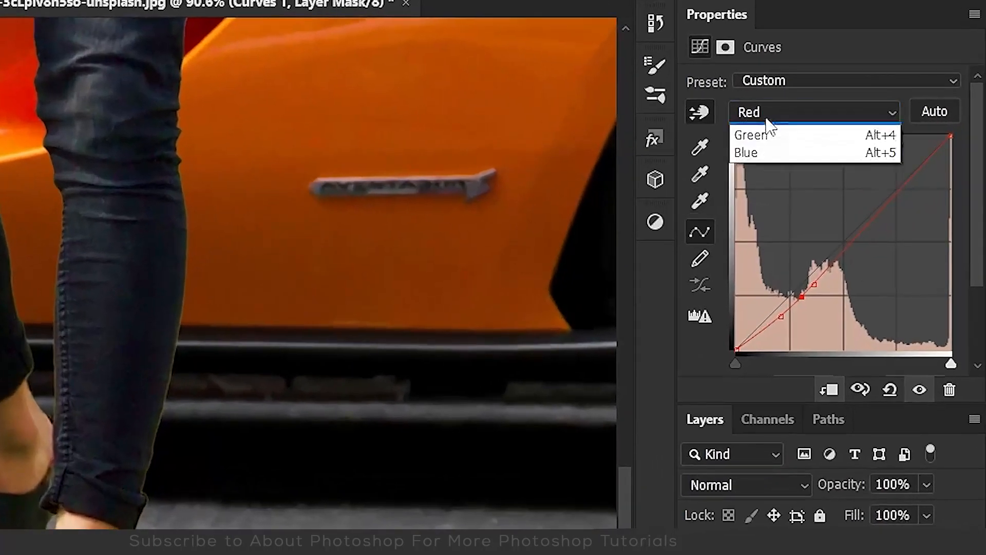
click(765, 168)
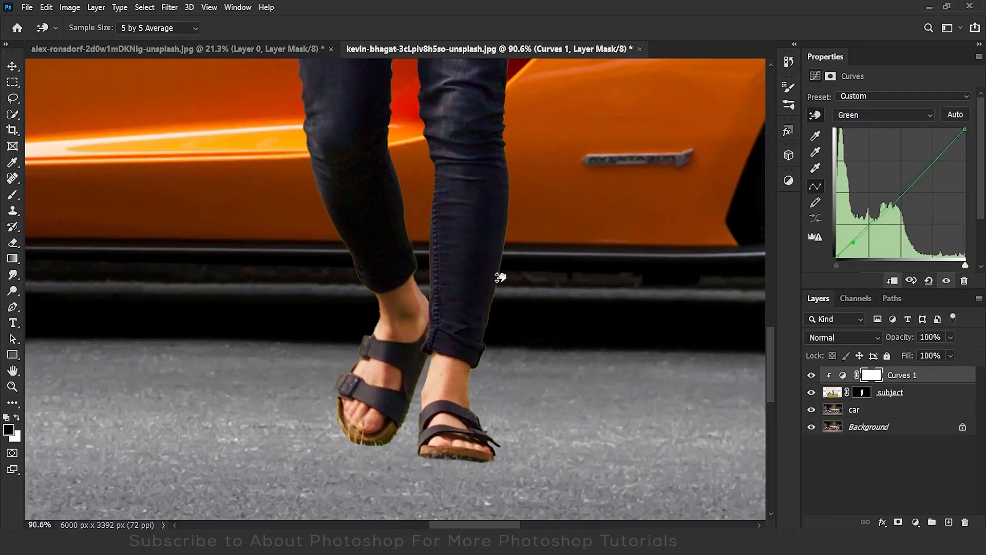
scroll(426, 403, down, 4)
scroll(401, 398, up, 5)
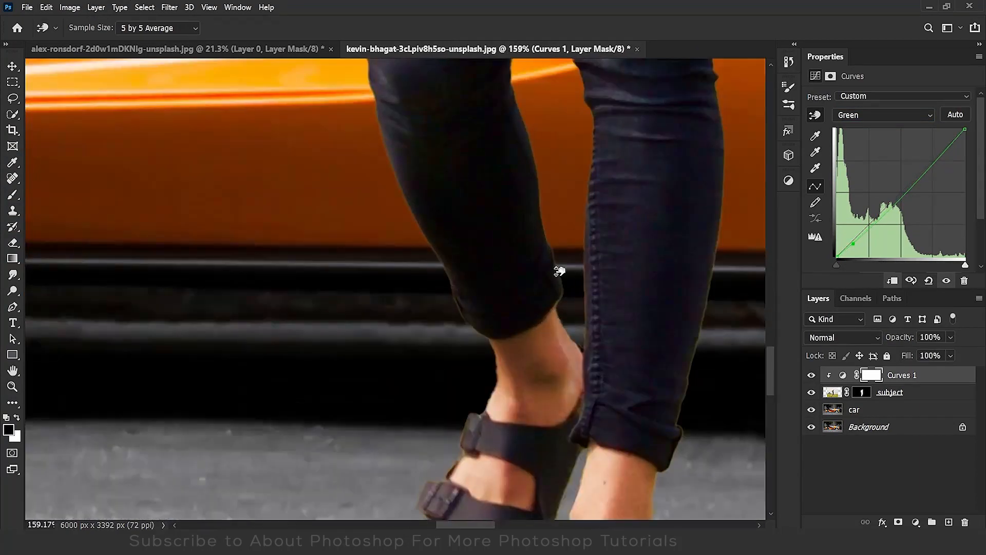
scroll(439, 247, down, 5)
scroll(435, 196, up, 3)
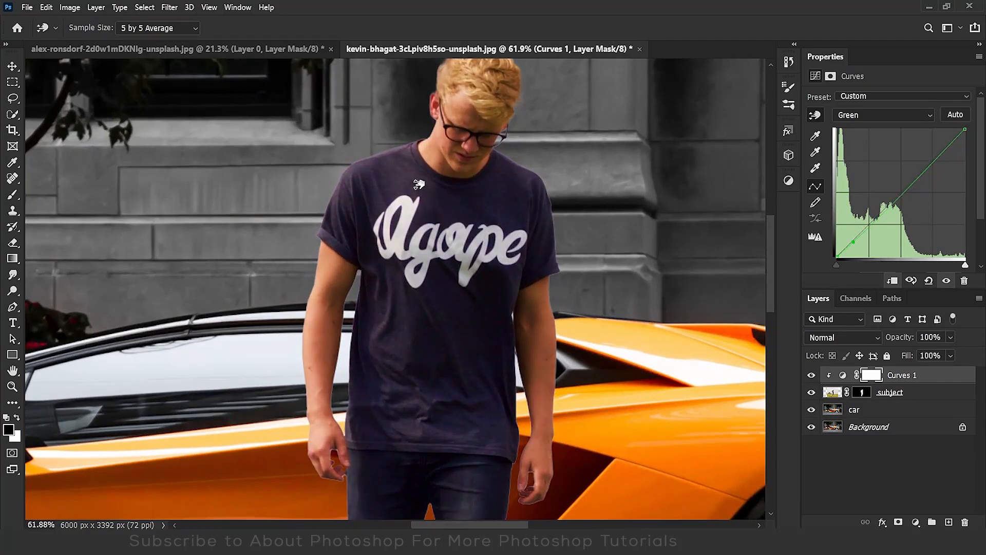
- Toggle the Curves 1 layer off and on to compare the man's colours before and after
scroll(420, 179, down, 3)
click(810, 375)
click(810, 376)
scroll(414, 294, up, 4)
click(814, 376)
click(814, 375)
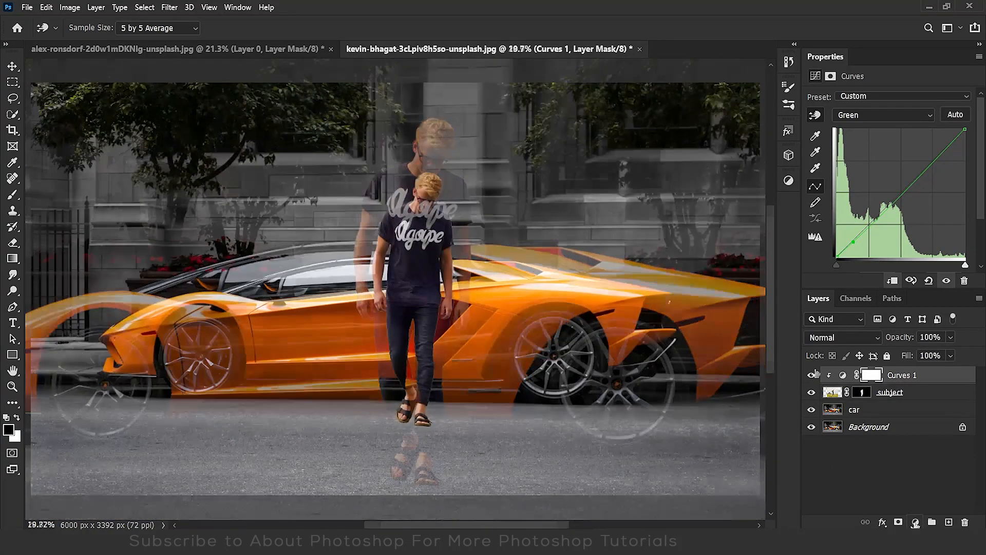
- Add a Solid Color fill layer in grey 808080 on top and set its blending mode to Color
click(915, 522)
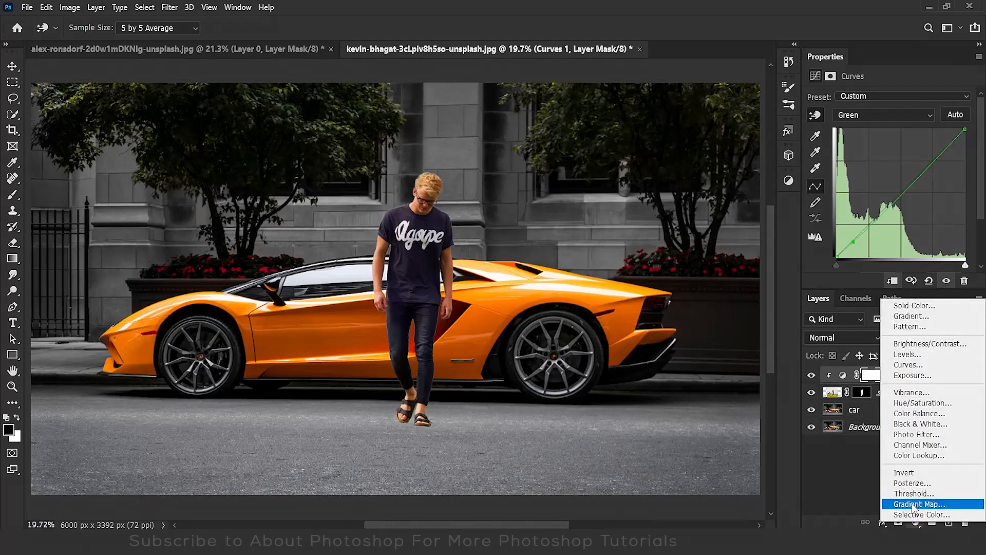
click(943, 308)
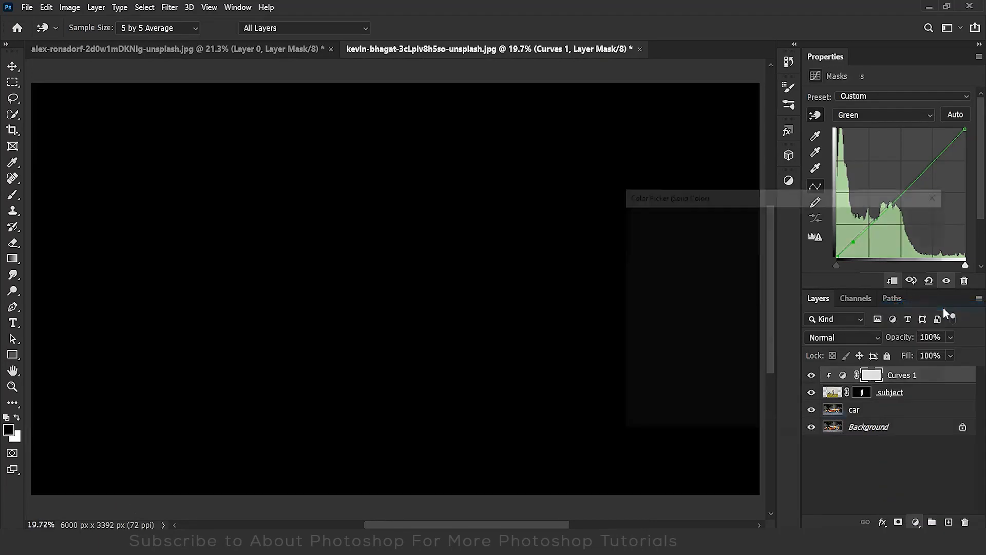
drag(654, 325, 597, 313)
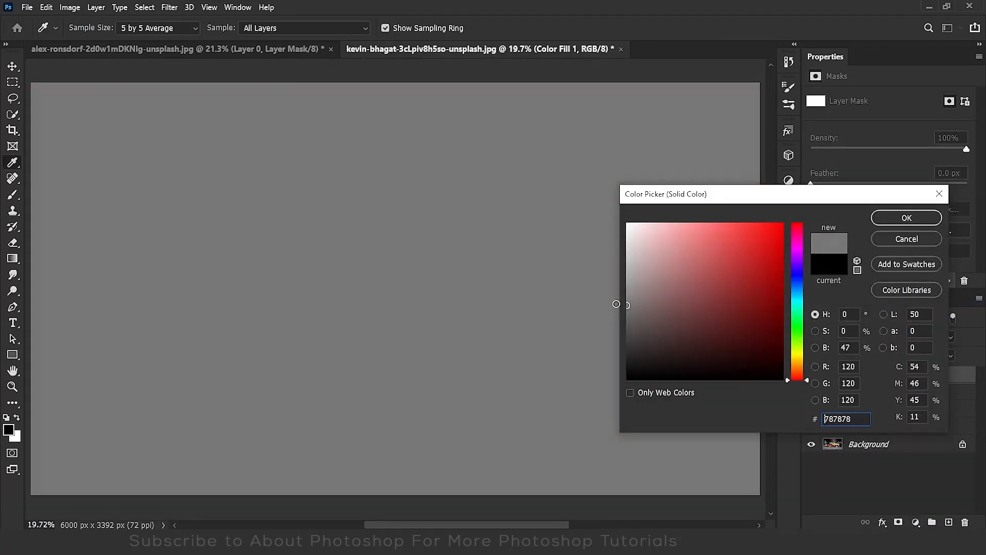
drag(356, 246, 359, 243)
drag(777, 420, 671, 414)
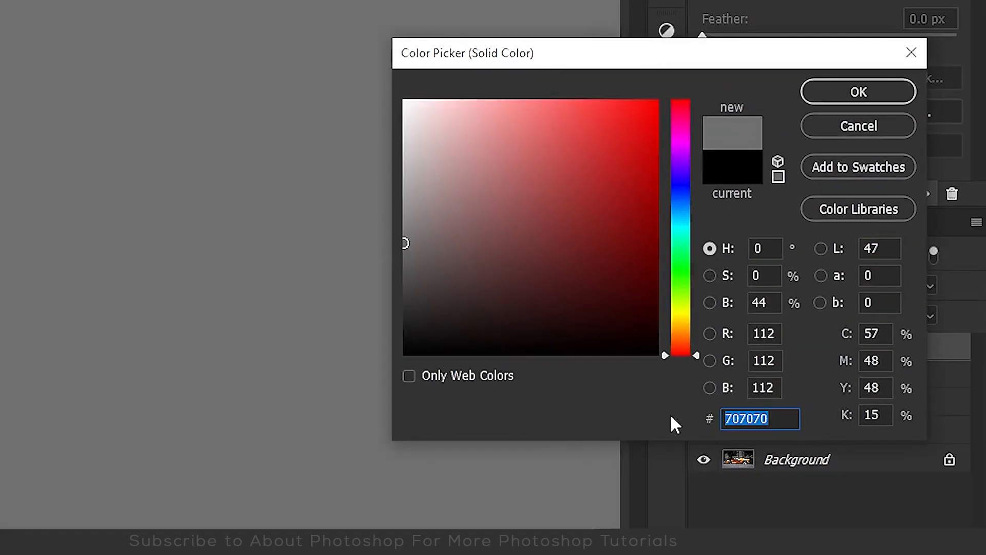
text(808080)
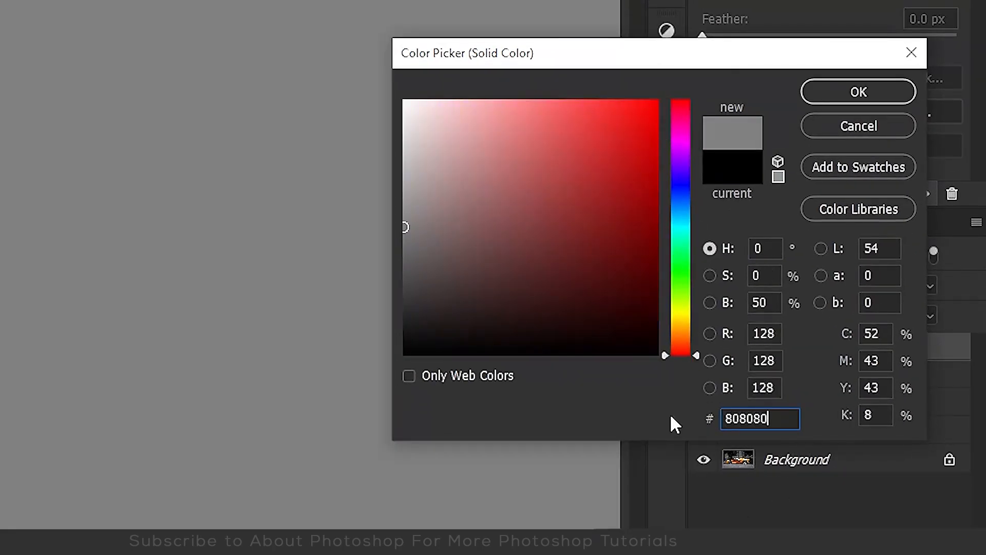
click(879, 88)
click(784, 282)
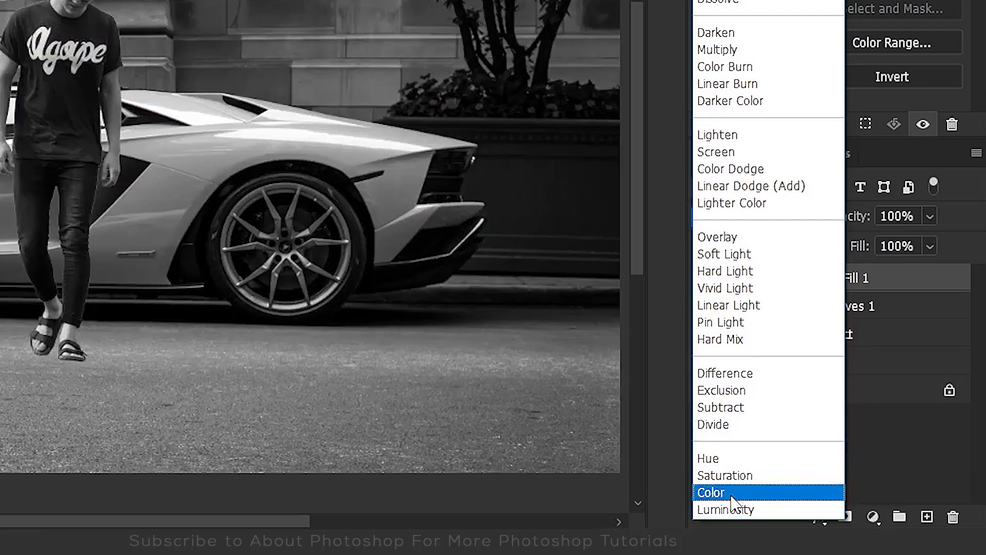
click(732, 494)
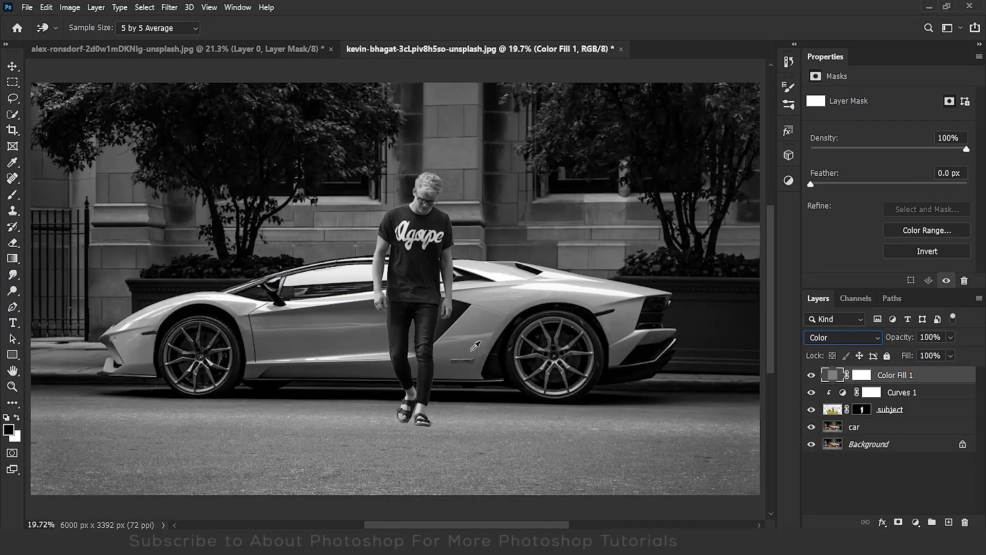
- Add a second Curves adjustment layer, place it directly below Color Fill 1 and clip it to the subject layer
click(915, 522)
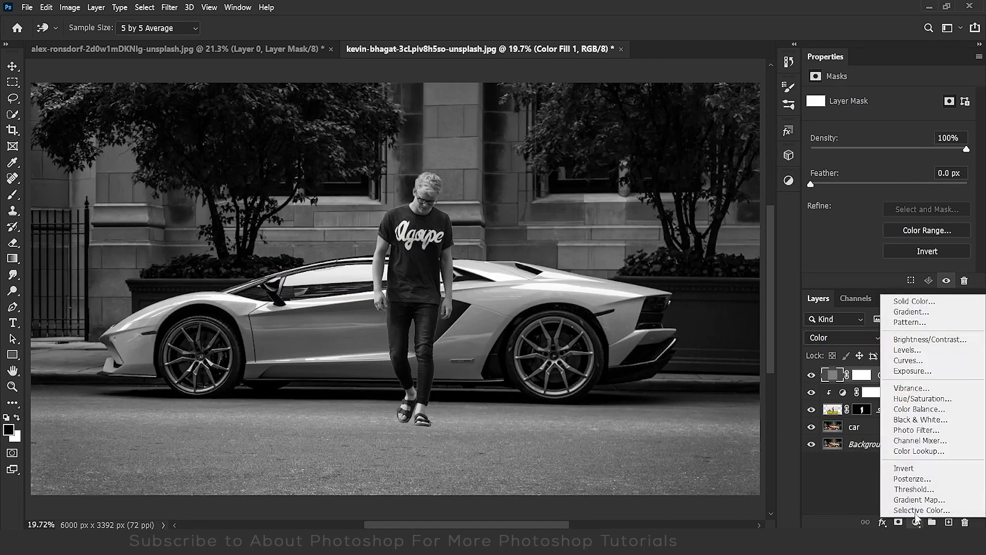
click(915, 362)
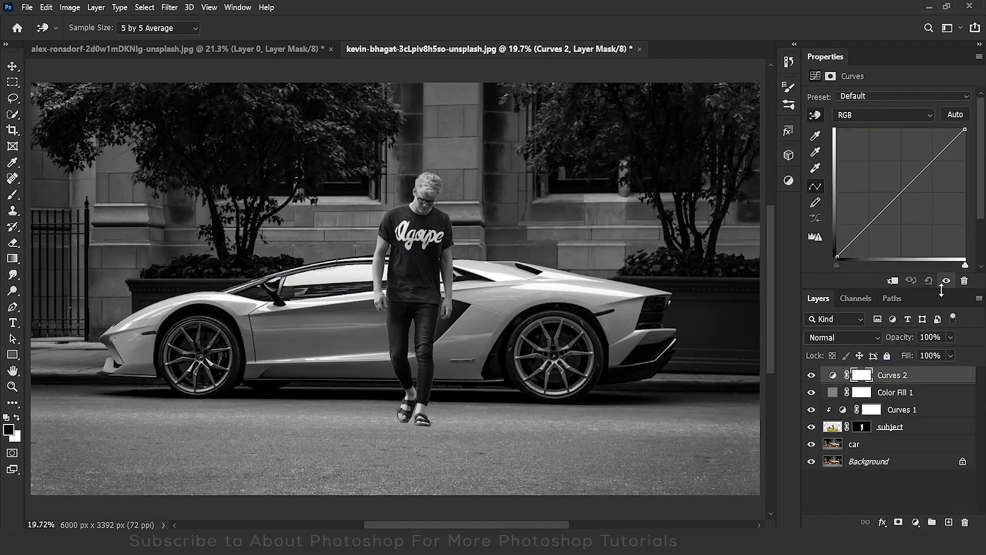
drag(927, 376, 922, 401)
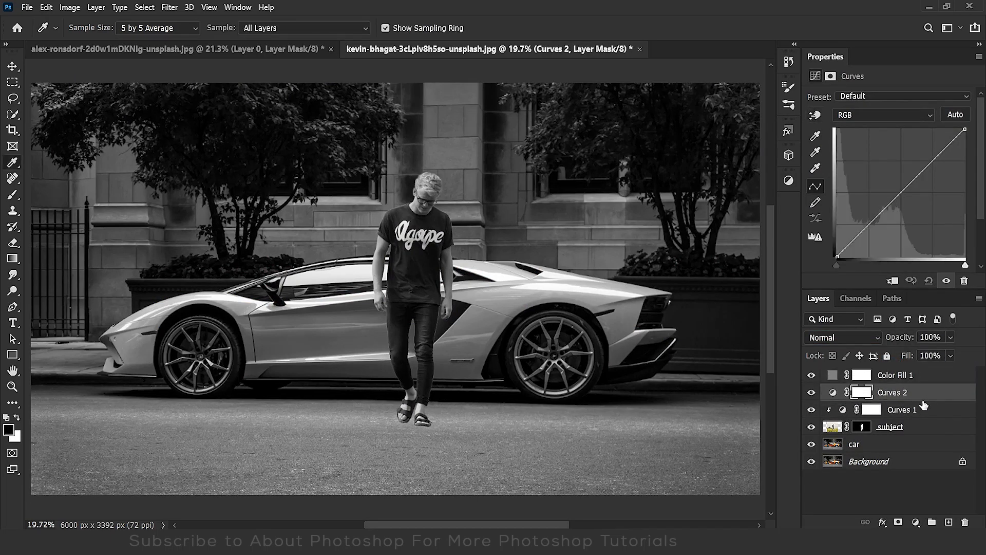
click(893, 281)
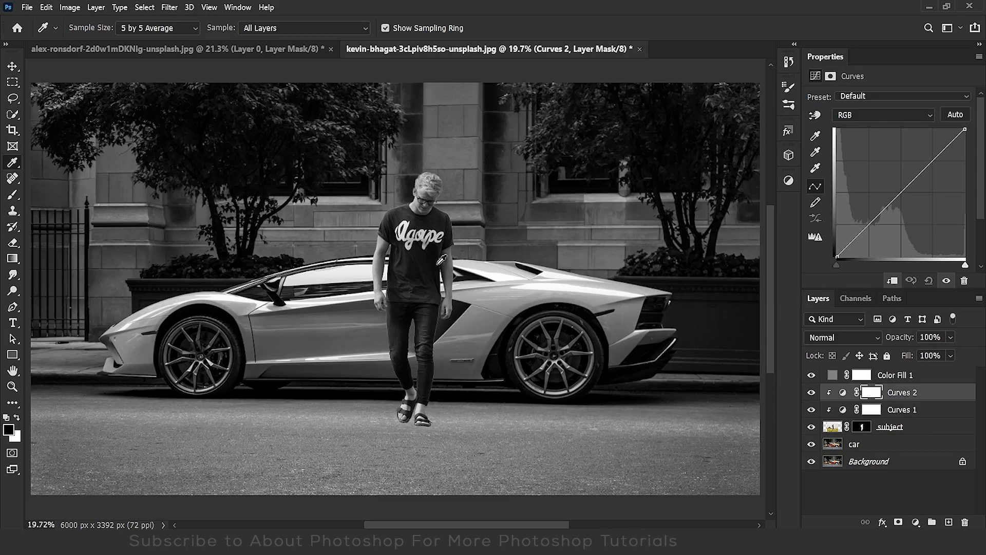
- Darken the man's shadows in Curves 2 using on-image adjustment on his clothing, and toggle the layer to compare
click(815, 115)
scroll(426, 303, up, 3)
drag(456, 251, 456, 261)
drag(435, 243, 383, 241)
scroll(426, 220, down, 2)
scroll(426, 217, up, 5)
key(ctrl+0)
click(816, 394)
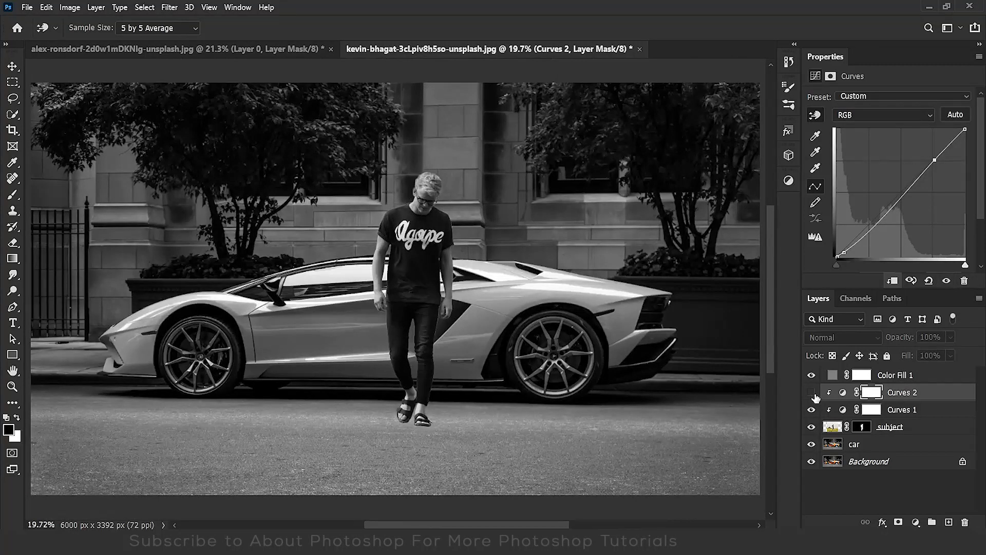
click(816, 394)
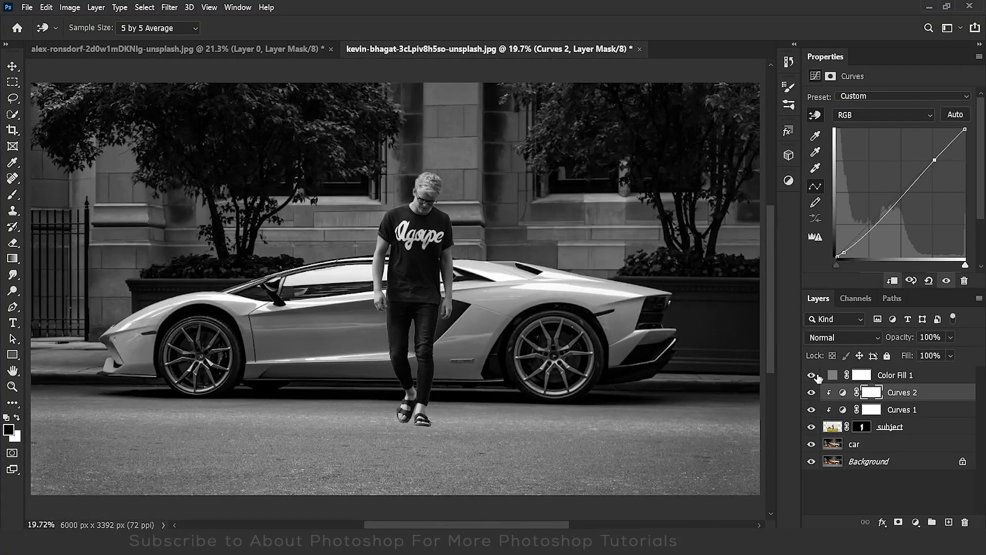
- Hide and delete the grey Color Fill 1 layer
click(812, 376)
drag(873, 375, 965, 522)
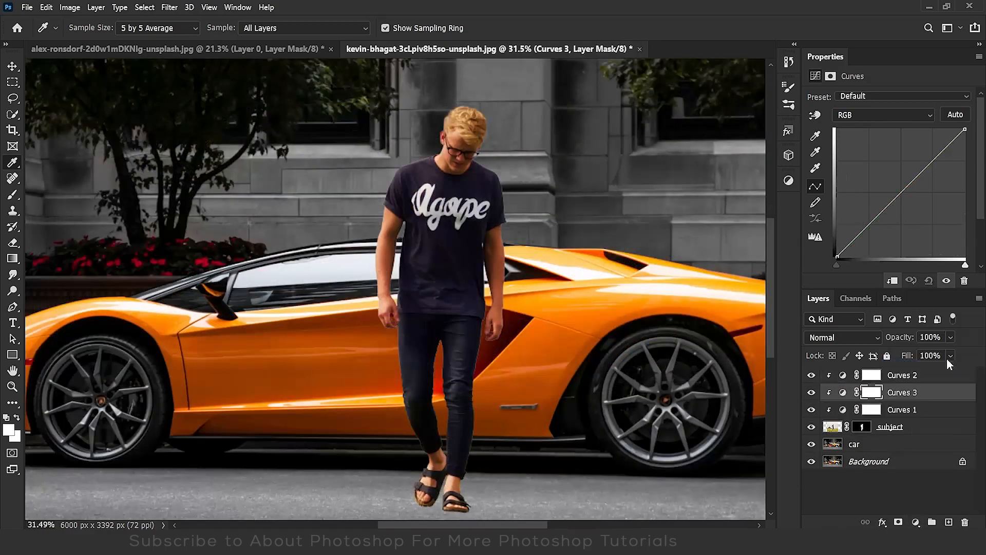
- Switch Curves 3 to the Blue channel and raise its darker midtones using on-image adjustment on the man
click(882, 114)
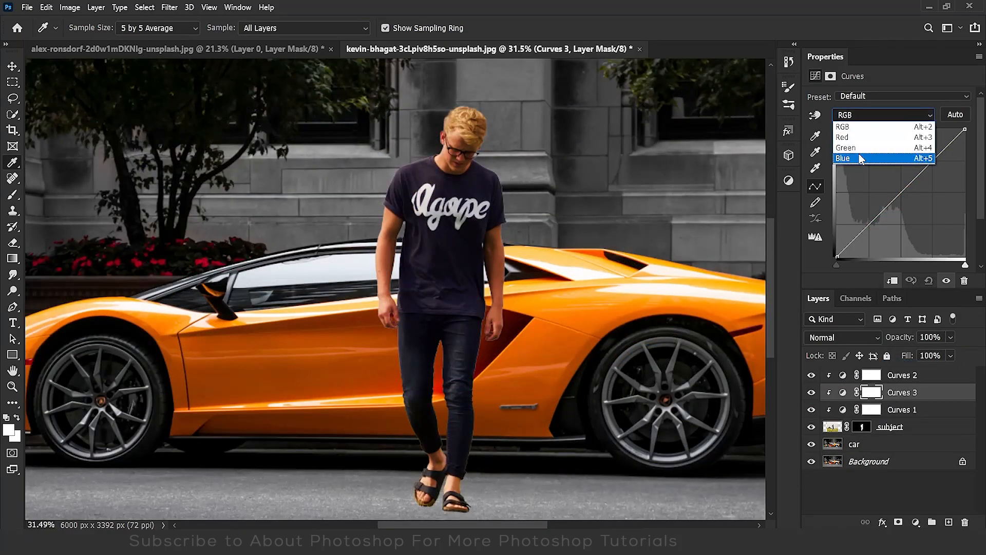
click(858, 155)
scroll(542, 236, up, 13)
drag(468, 464, 528, 233)
click(815, 115)
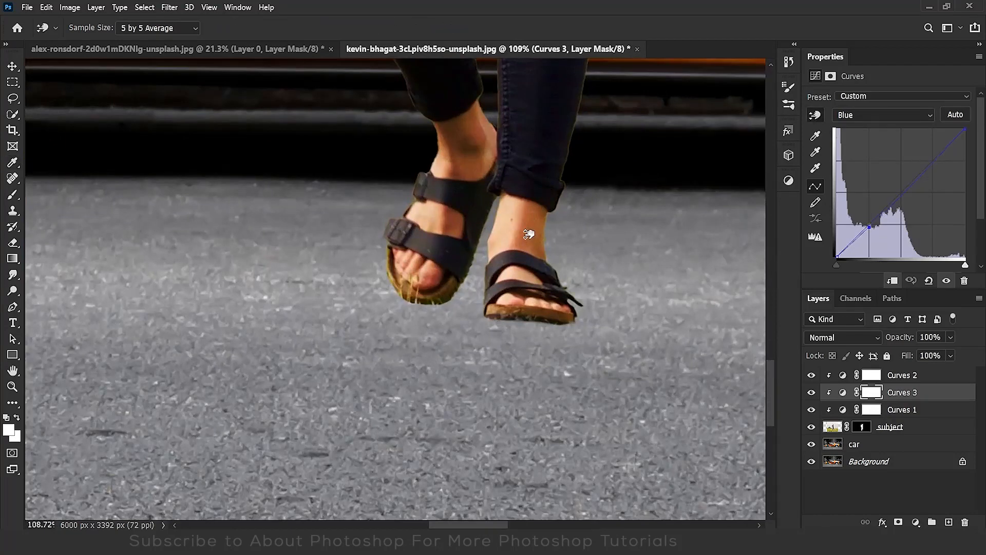
drag(513, 154, 493, 451)
drag(469, 158, 478, 452)
scroll(528, 212, up, 3)
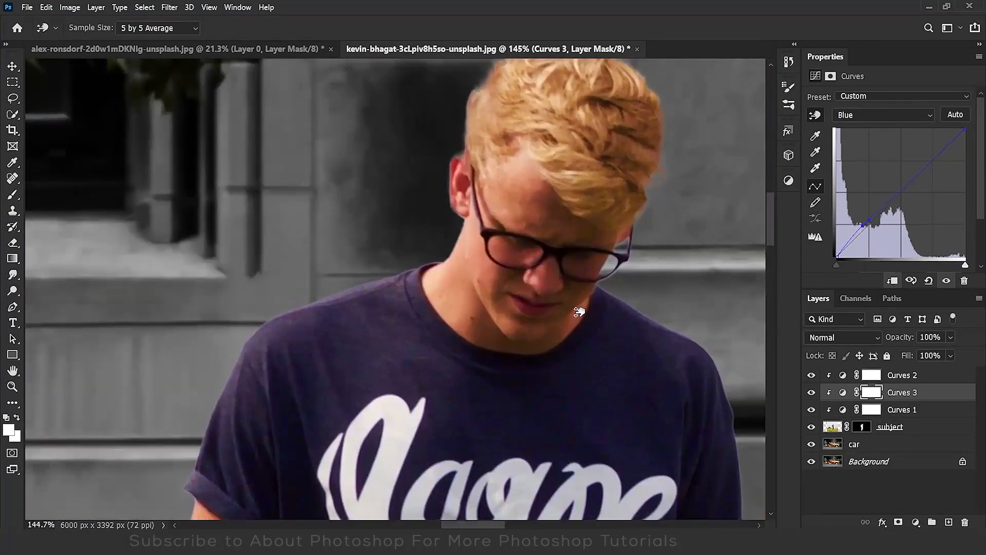
key(ctrl+0)
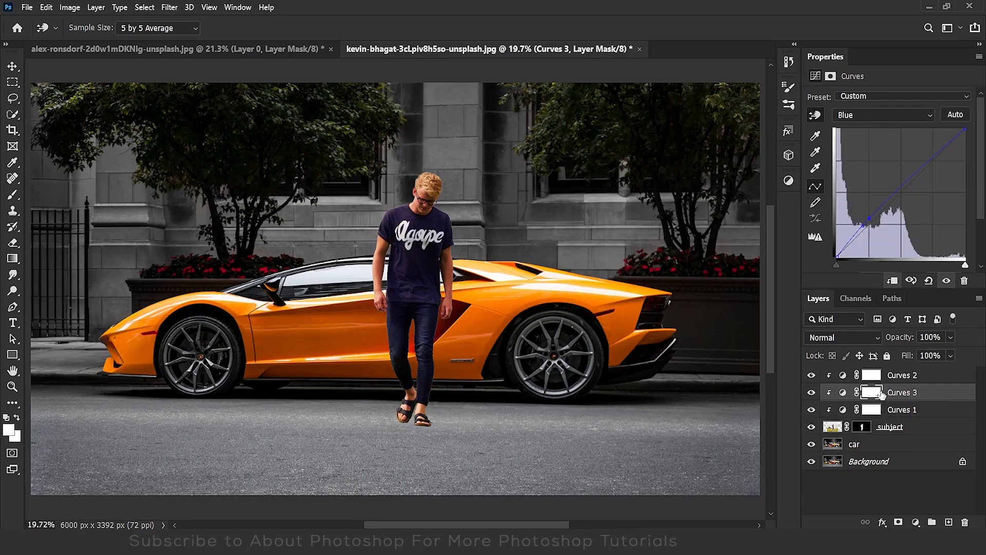
- Invert the Curves 3 layer mask and paint the blue adjustment back in on the man's lower body with a white 53 px brush
key(ctrl+i)
scroll(399, 401, up, 1)
key(b)
scroll(400, 398, up, 10)
drag(413, 398, 419, 392)
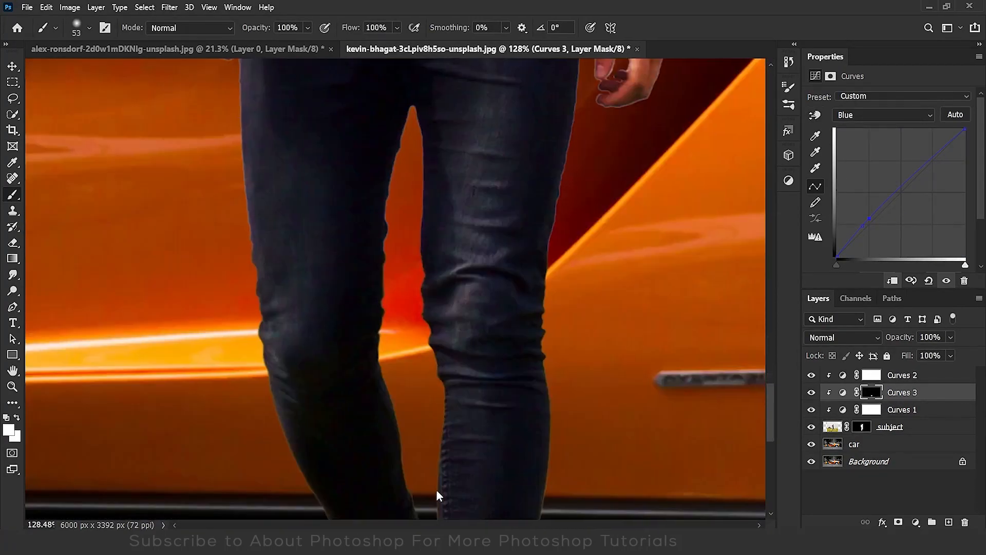
key(h)
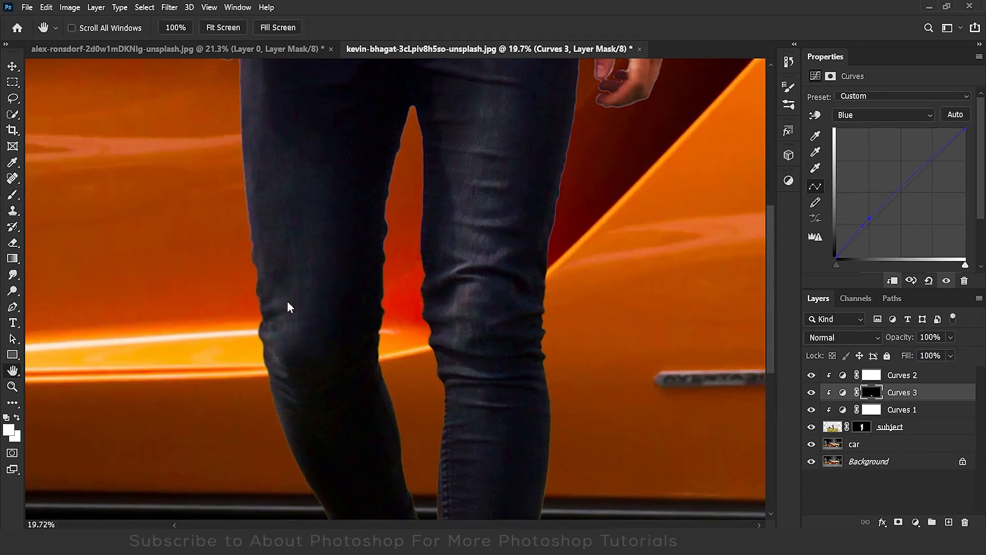
- Paint the blue adjustment onto the man's upper body on the Curves 3 mask with a soft white 74 px brush, and set its opacity to 60%
key(b)
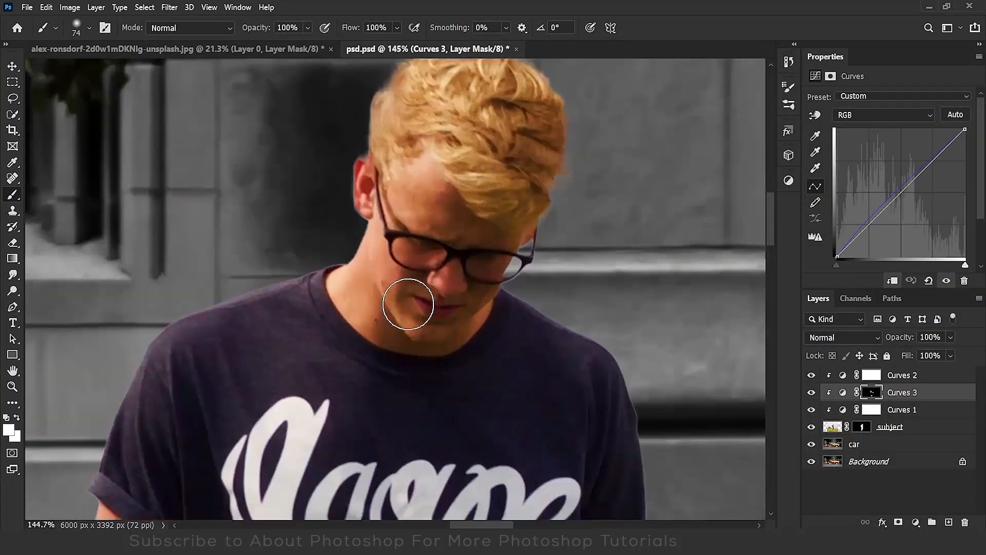
key(ctrl+0)
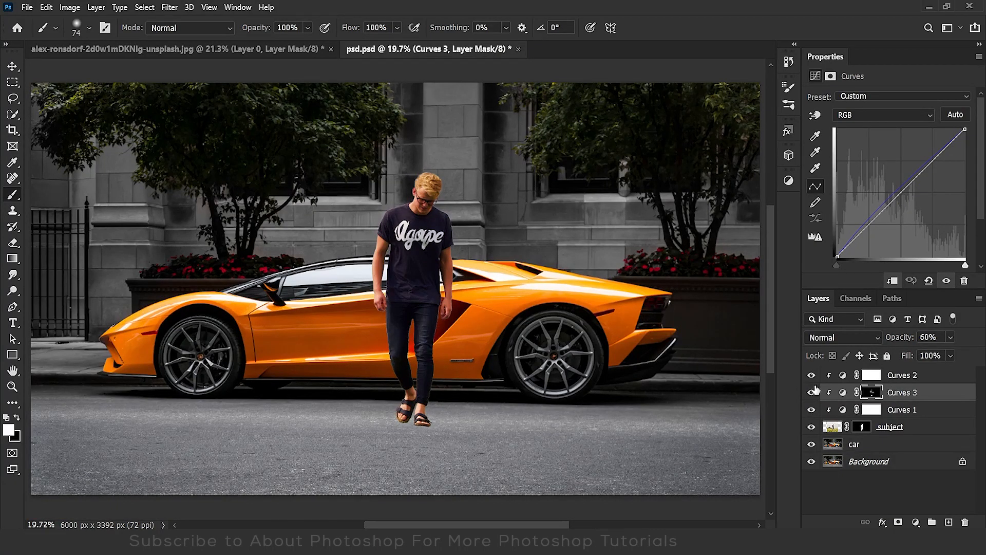
- Remove the pale fringe between the man's fingers by painting black on the subject layer's mask with a hard round 11 px brush
scroll(409, 194, up, 8)
scroll(447, 162, down, 6)
scroll(402, 343, up, 8)
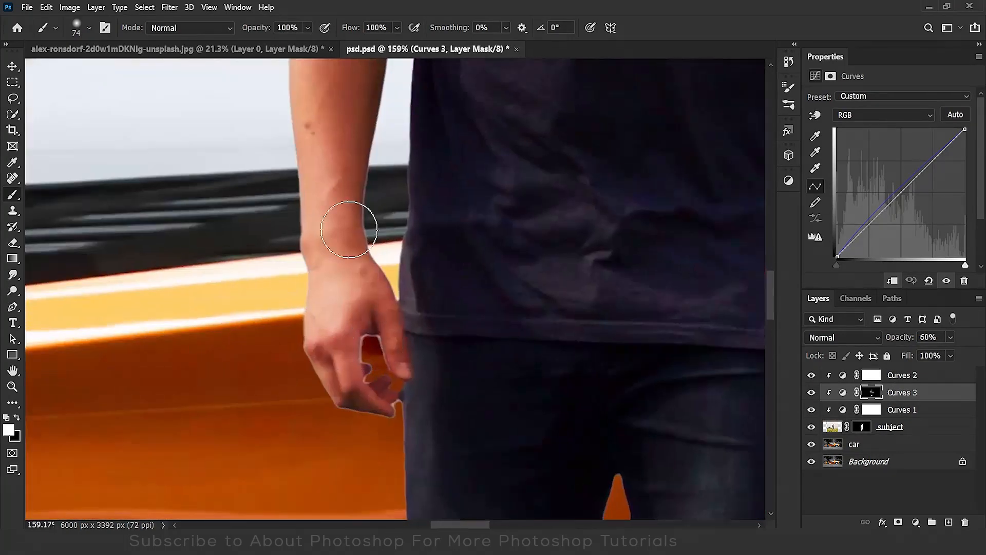
scroll(357, 264, up, 1)
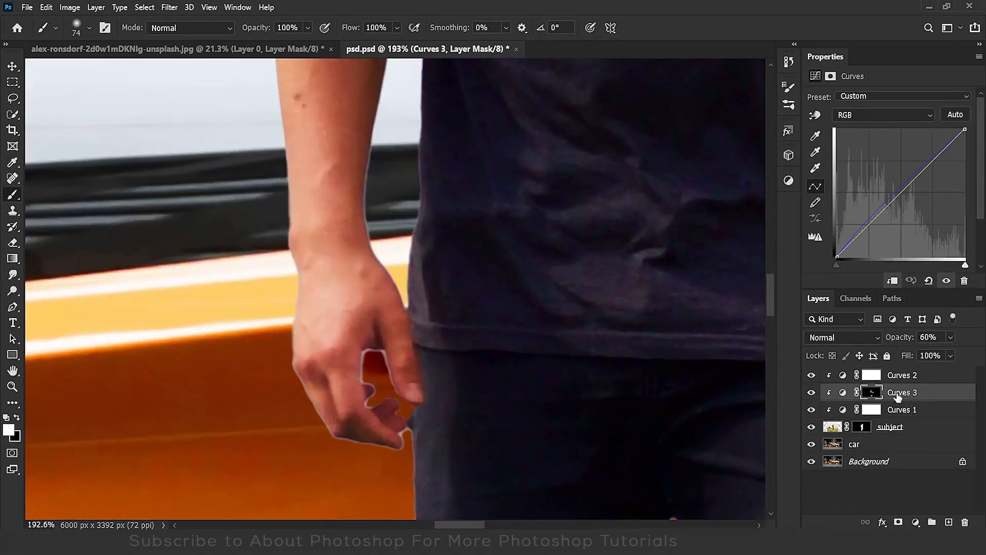
click(867, 429)
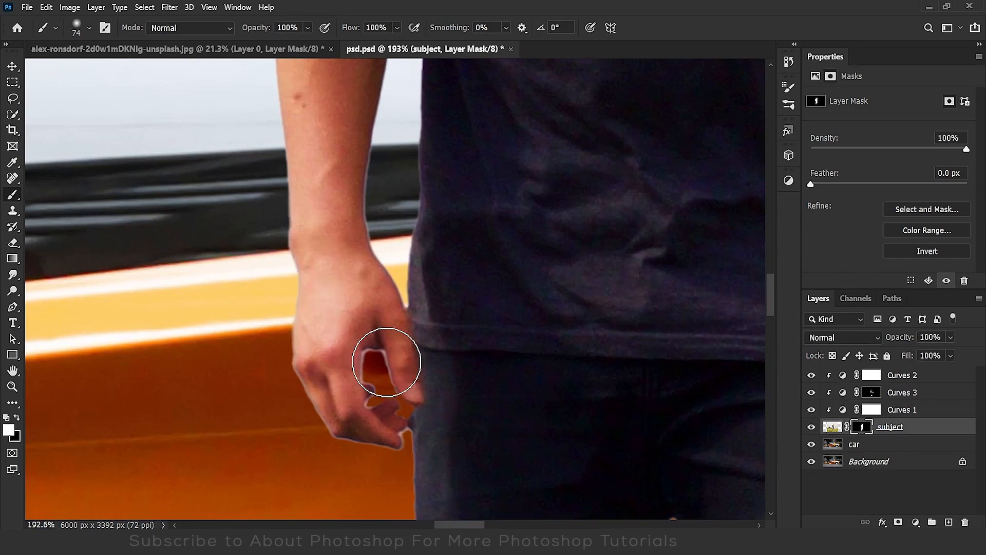
right_click(380, 373)
click(528, 361)
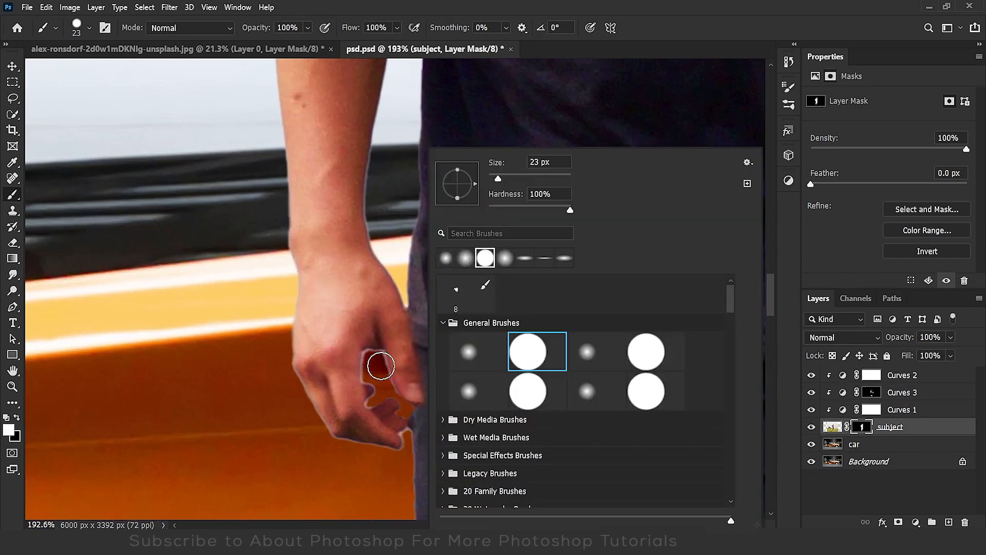
scroll(368, 365, up, 2)
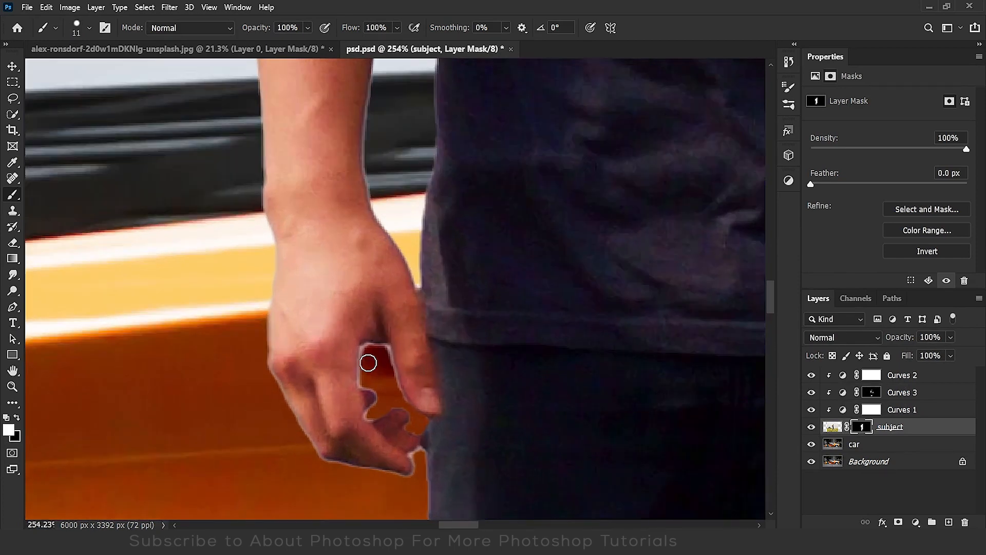
scroll(368, 363, down, 1)
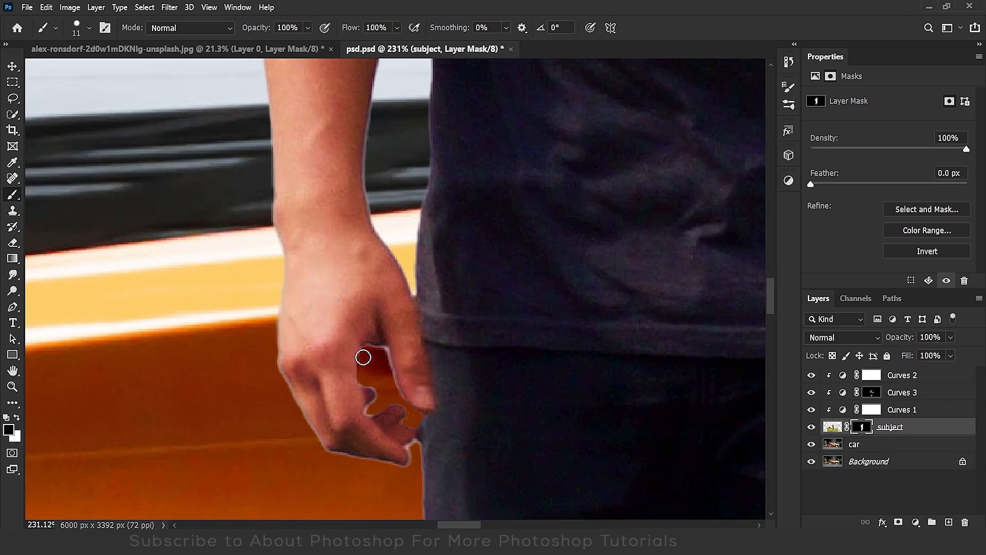
drag(363, 356, 369, 354)
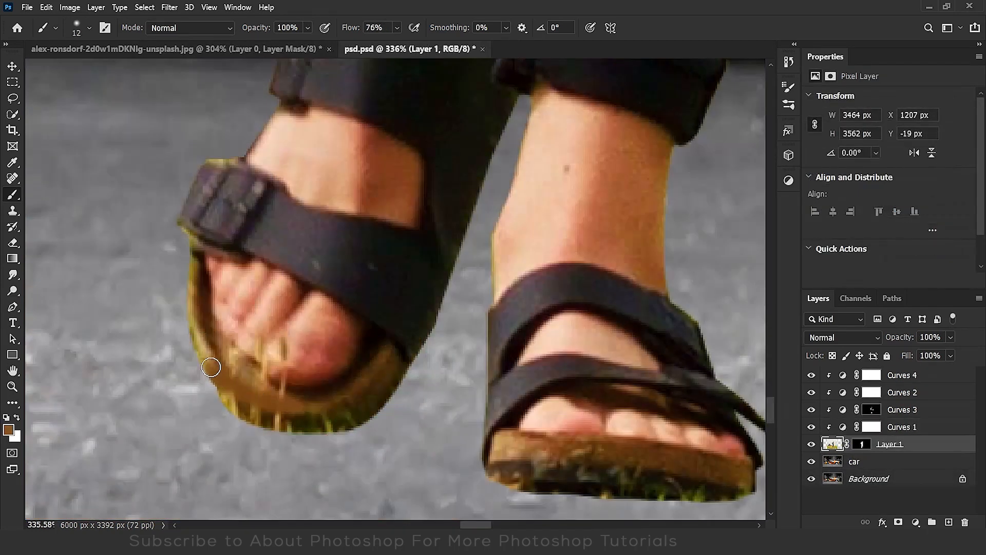
- Paint over the grass along the rear foot's sandal sole on Layer 1 with sampled browns and a soft brush at 76% flow
drag(247, 390, 259, 398)
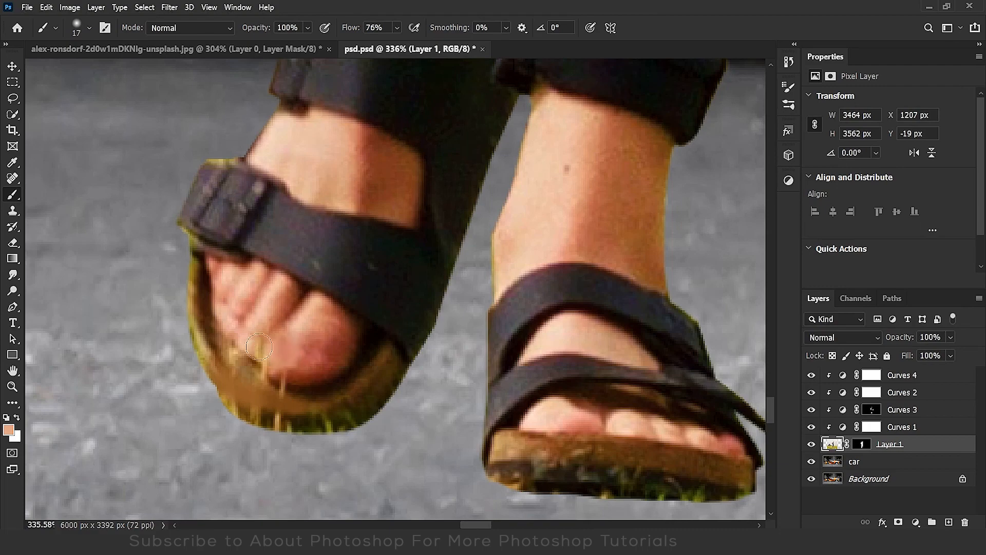
key(bracketright)
key(bracketright)
key(bracketright)
drag(371, 399, 391, 411)
alt+click(525, 465)
mouse_move(357, 454)
mouse_down()
mouse_move(267, 438)
mouse_move(203, 362)
mouse_move(227, 392)
mouse_up()
alt+click(275, 424)
alt+click(200, 338)
scroll(226, 391, down, 15)
scroll(400, 390, up, 15)
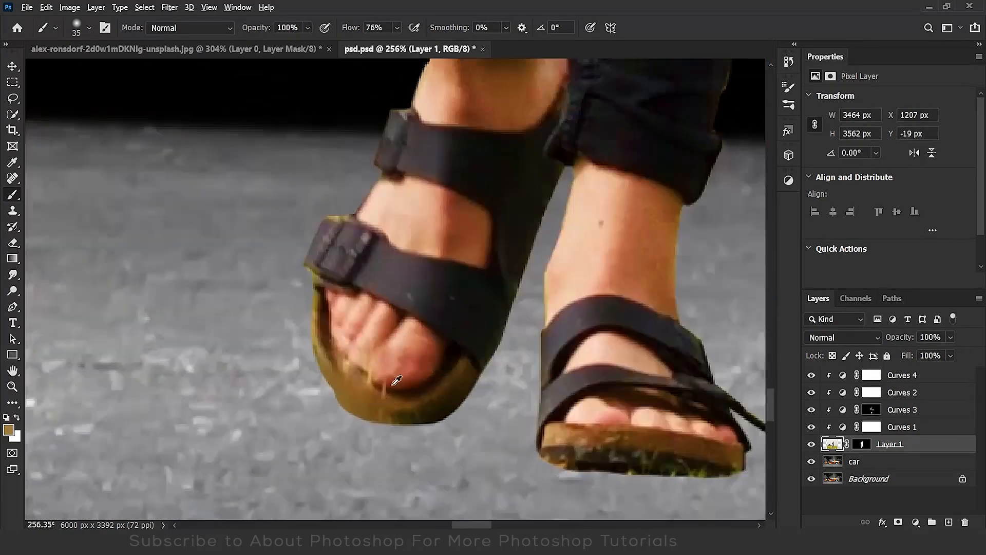
- Retouch the grass blades near the rear foot's toes with a smaller soft brush and a freshly sampled colour
key(bracketleft)
key(bracketleft)
key(bracketleft)
key(bracketleft)
key(bracketleft)
key(bracketleft)
alt+click(356, 385)
mouse_move(378, 395)
mouse_down()
mouse_move(354, 385)
mouse_move(429, 399)
mouse_move(417, 408)
mouse_move(374, 394)
mouse_up()
mouse_move(639, 491)
mouse_down()
mouse_move(359, 354)
mouse_move(554, 379)
mouse_up()
- Try to cover the remaining sole area with a larger brush in a newly sampled colour, and undo the stroke
alt+click(359, 354)
key(bracketright)
key(bracketright)
key(bracketright)
key(bracketright)
key(bracketright)
key(bracketright)
drag(391, 406, 590, 426)
key(ctrl+z)
- Paint over the grass on the lower edge of the front foot's sandal sole with a dark 20 px soft brush
key(bracketleft)
key(bracketleft)
key(bracketleft)
key(bracketleft)
key(bracketleft)
drag(367, 393, 588, 395)
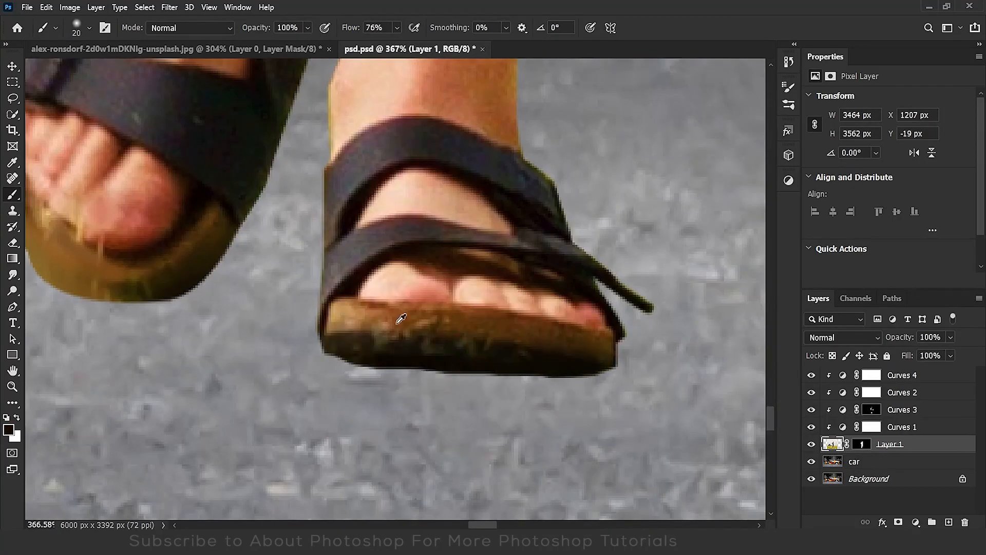
- Repaint the front sandal's upper sole with sampled brown, undoing unwanted strokes and lowering the brush flow to 19%
alt+click(396, 324)
mouse_move(357, 328)
mouse_down()
mouse_move(555, 345)
mouse_move(535, 336)
mouse_up()
key(ctrl+z)
key(ctrl+z)
scroll(547, 339, up, 10)
scroll(548, 339, down, 15)
scroll(418, 392, up, 15)
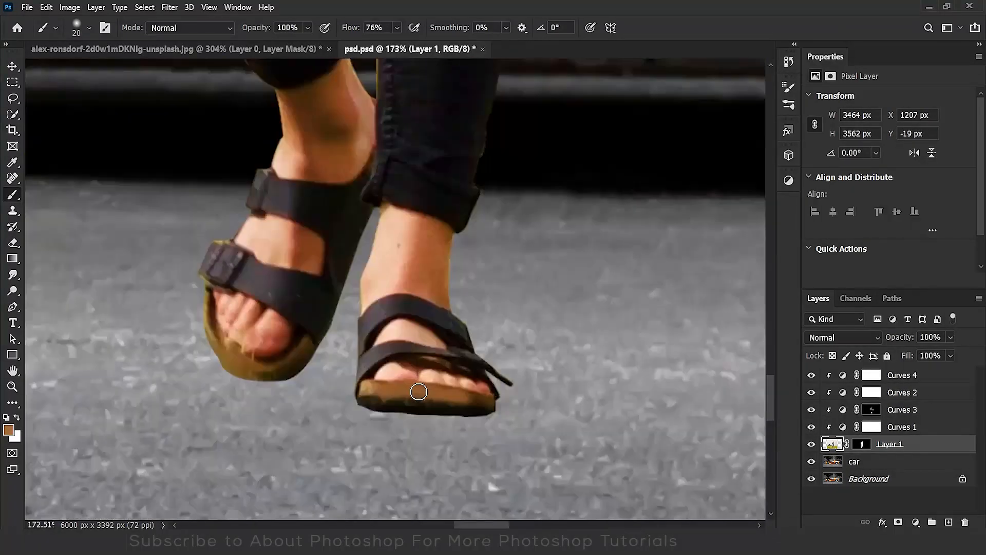
drag(354, 28, 325, 28)
mouse_move(354, 393)
mouse_down()
mouse_move(468, 399)
mouse_move(323, 385)
mouse_up()
- Shade the rear sandal's sole around the toes with a sampled dark colour, using a soft 22 px brush at 3% flow
alt+click(504, 401)
alt+click(169, 336)
alt+drag(156, 356, 145, 360)
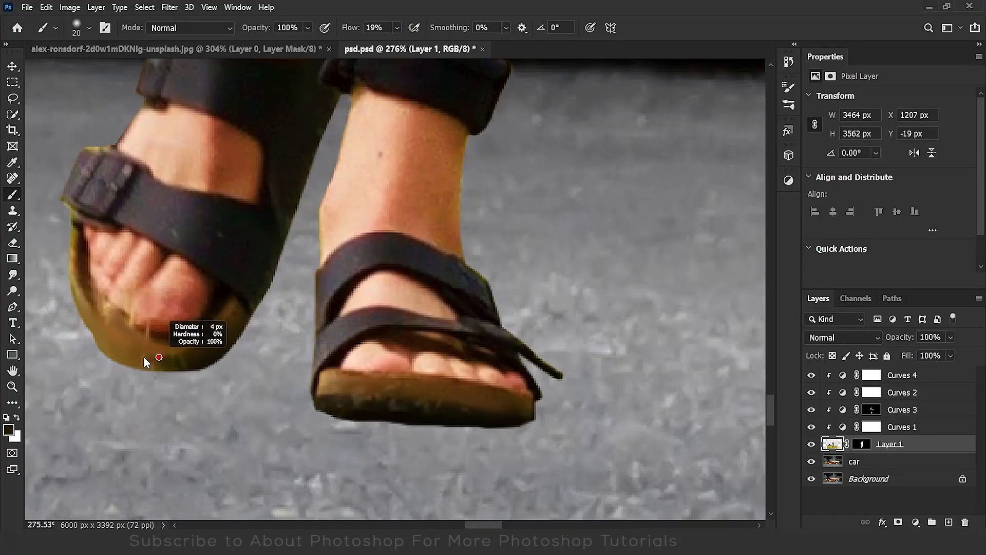
drag(84, 308, 166, 358)
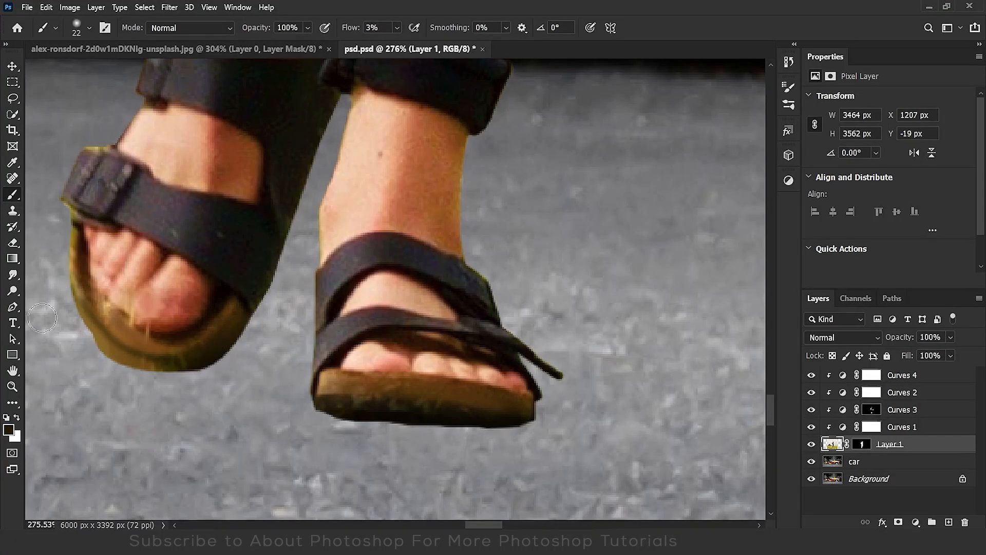
- Trim the edge of the rear sandal on Layer 1's mask using a hard round 22 px black brush at 100% flow
click(863, 445)
right_click(101, 354)
click(216, 351)
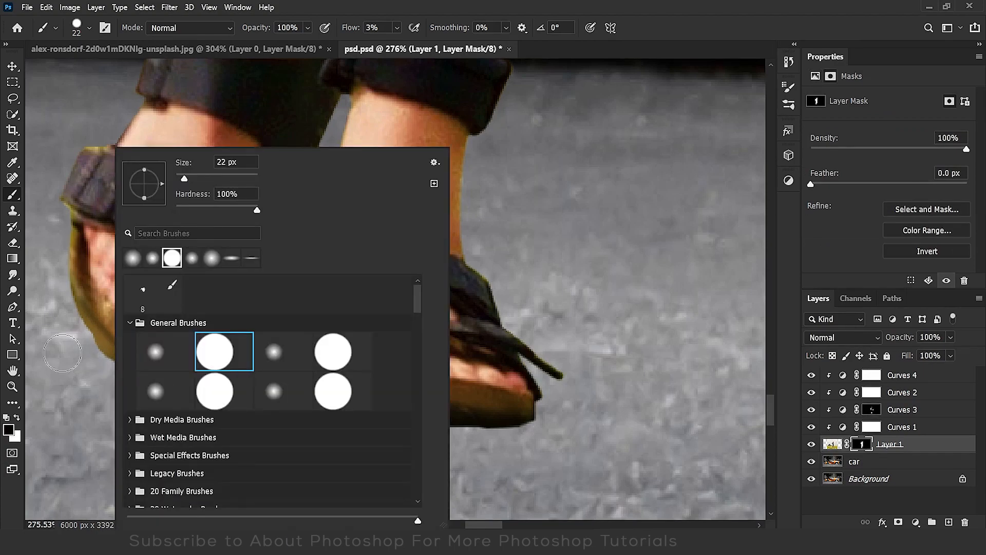
click(62, 358)
drag(355, 27, 404, 28)
scroll(221, 396, up, 10)
scroll(221, 396, down, 10)
scroll(371, 319, up, 10)
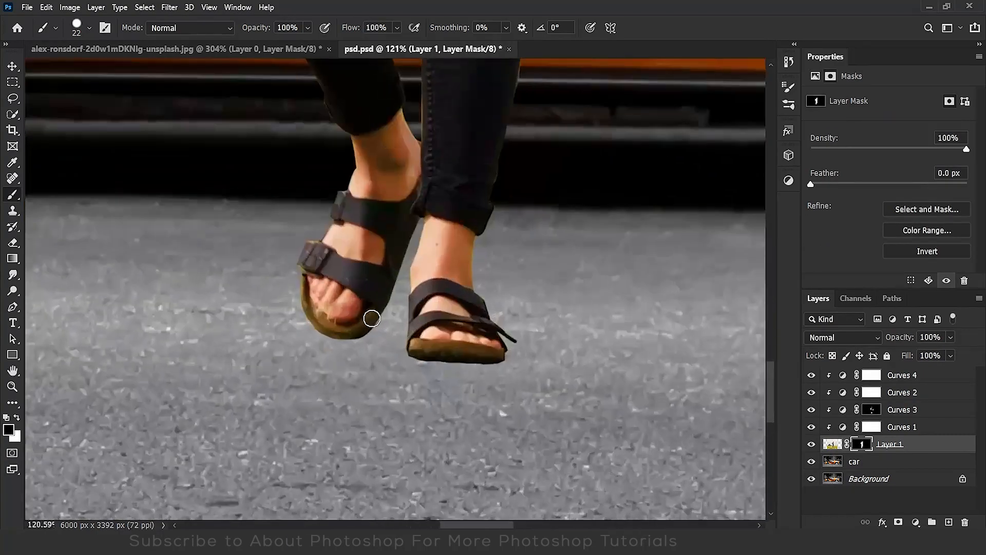
- Duplicate Layer 1 and distort the copy's corners so that the man tips over sideways onto the street
key(ctrl+0)
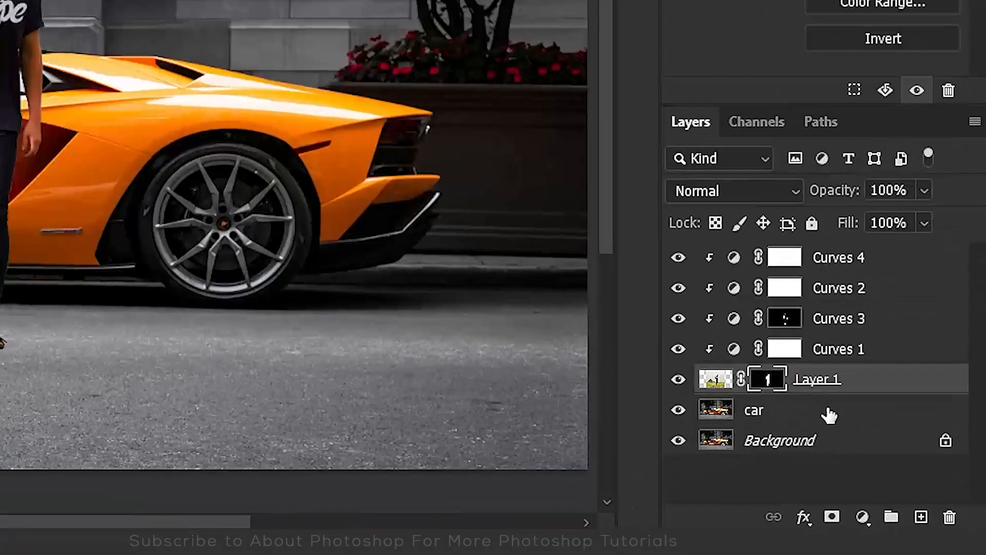
key(ctrl+j)
key(ctrl+t)
right_click(123, 115)
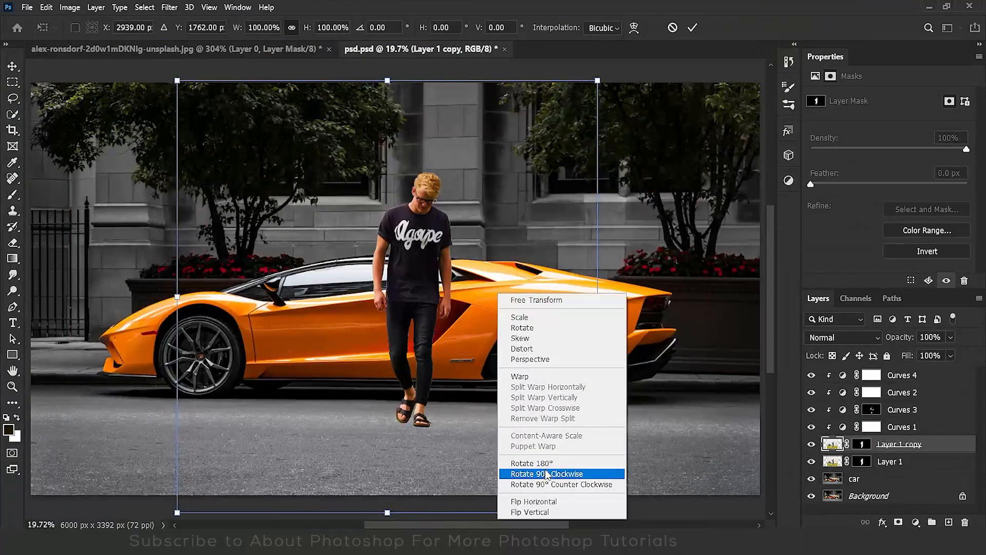
click(521, 348)
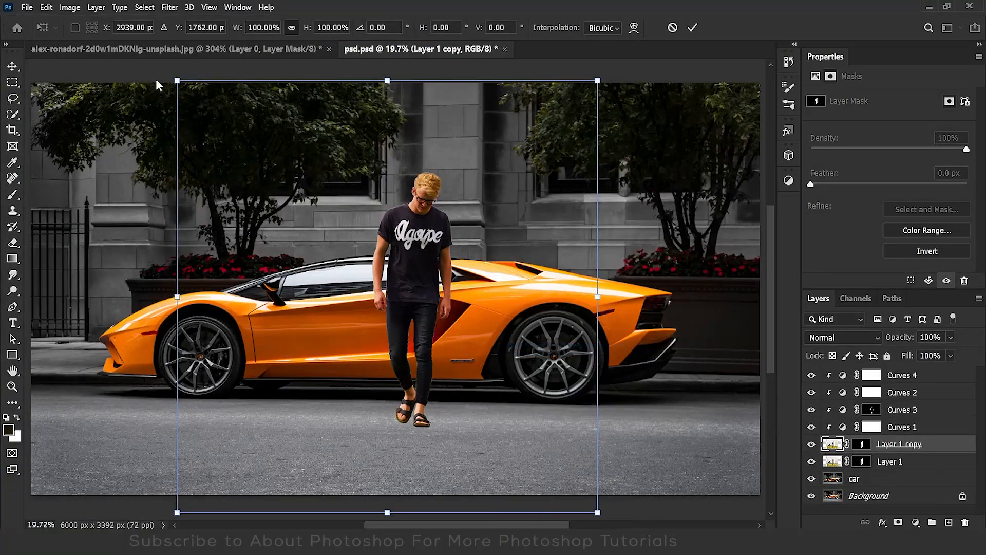
drag(177, 80, 506, 123)
drag(598, 81, 777, 425)
drag(387, 123, 746, 345)
drag(57, 512, 127, 272)
drag(479, 512, 202, 488)
drag(126, 271, 287, 320)
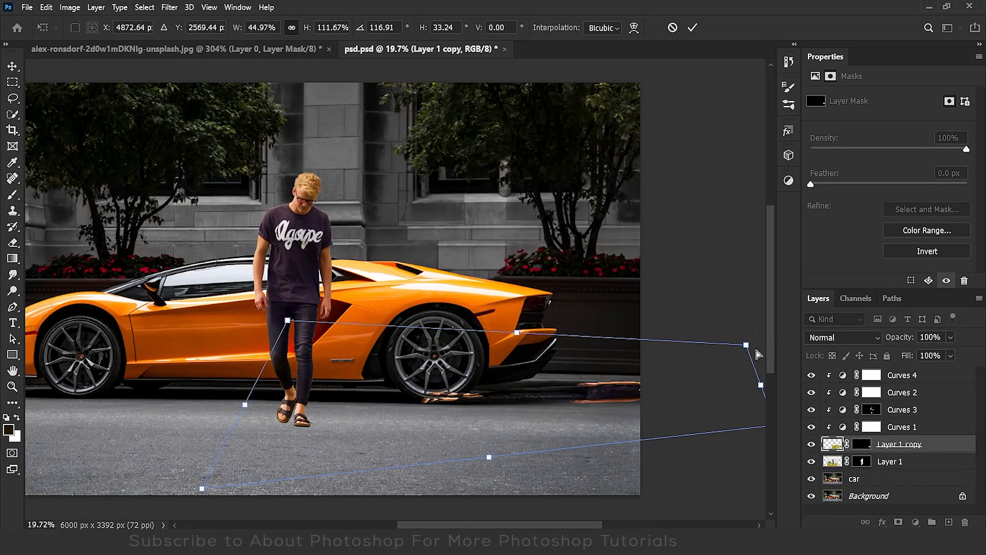
- Reshape the distorted copy so it lies flat along the road with its feet reaching the man's front sandal
drag(746, 345, 640, 362)
drag(632, 410, 508, 449)
drag(652, 463, 709, 473)
drag(515, 400, 692, 355)
drag(458, 428, 498, 414)
drag(748, 460, 742, 487)
drag(475, 420, 487, 412)
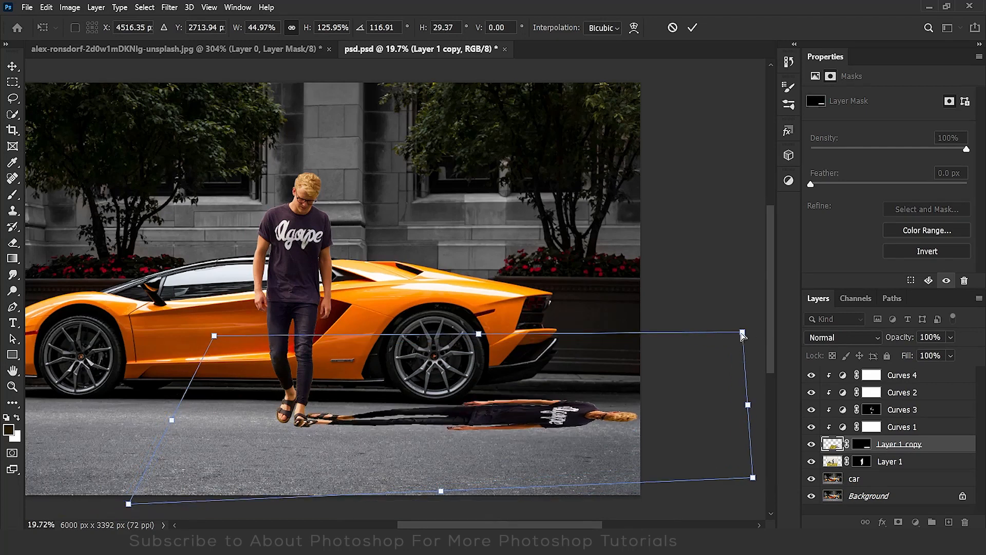
- Fine-tune the copy's distortion into a long, thin figure aligned with the man's front foot, and apply the transformation
drag(753, 477, 744, 481)
drag(356, 417, 353, 418)
drag(127, 504, 186, 486)
drag(741, 408, 749, 412)
drag(530, 427, 516, 429)
drag(438, 338, 440, 347)
drag(480, 421, 472, 416)
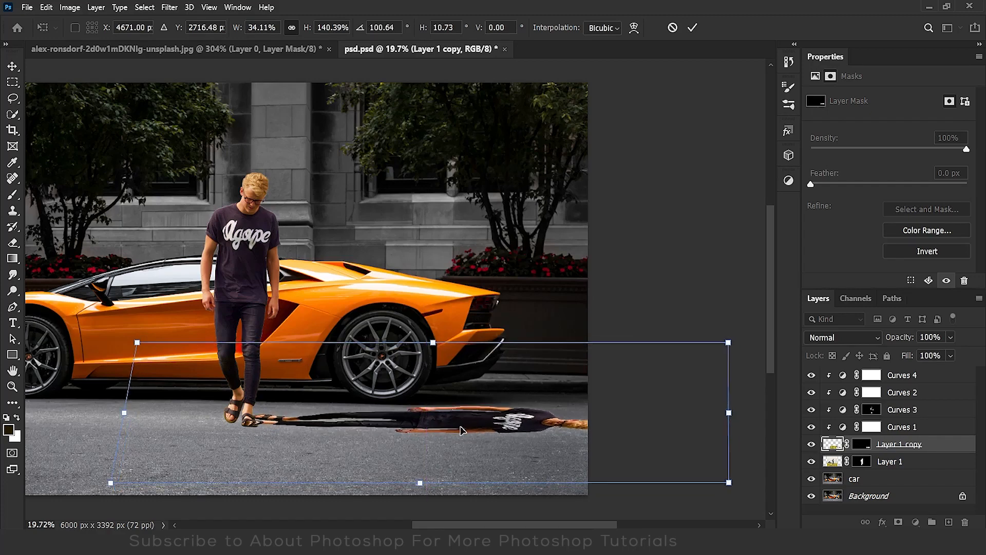
key(Return)
- Rename the Layer 1 copy as "shadow" and move it below Layer 1
double_click(913, 444)
text(shadow)
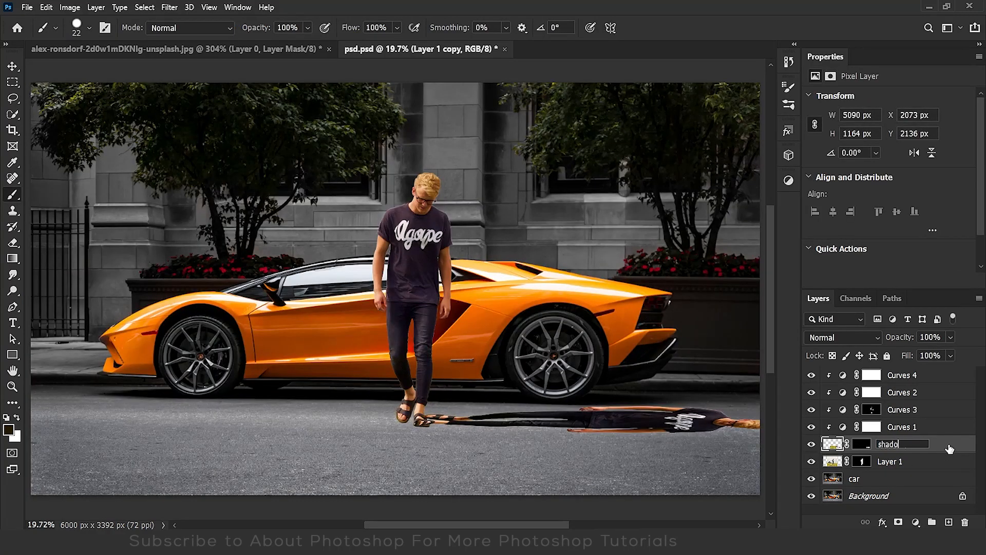
text(w)
drag(949, 448, 929, 473)
- Clip Curves 1, Curves 3, Curves 2 and Curves 4 to Layer 1 again
click(916, 432)
alt+click(913, 436)
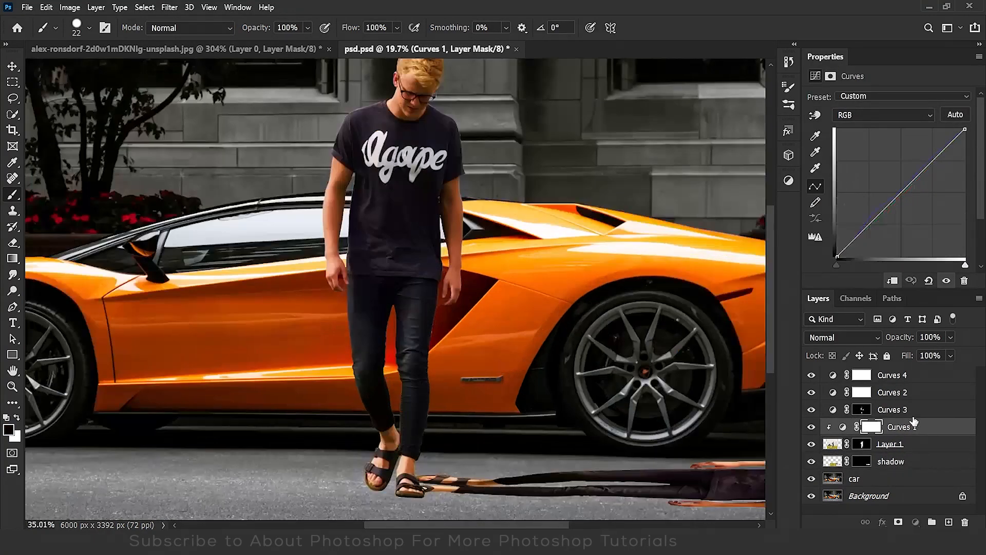
click(913, 417)
alt+click(913, 418)
alt+click(919, 401)
alt+click(926, 383)
- Turn the shadow layer black by lowering its Lightness to the minimum with Hue/Saturation, and set the layer opacity to 78%
key(ctrl+0)
click(934, 462)
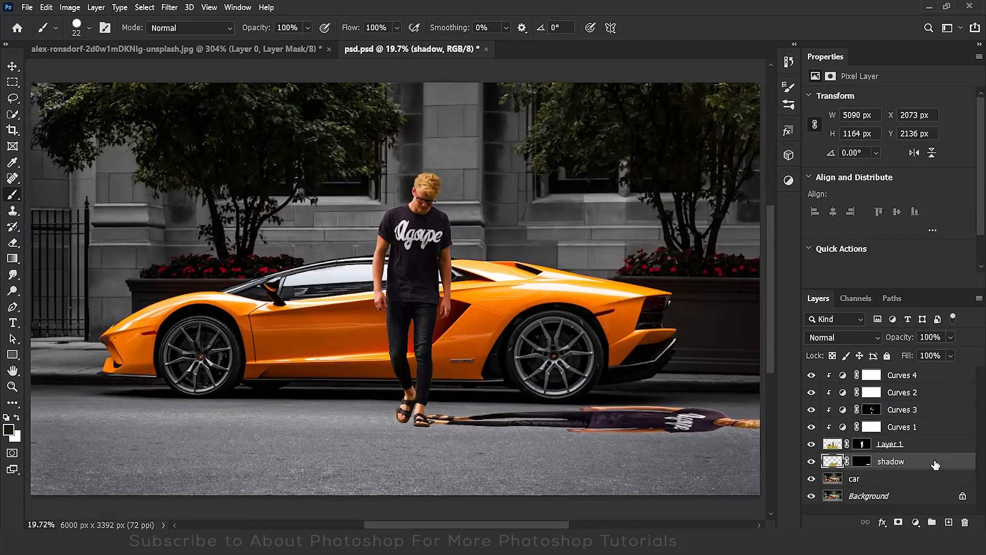
key(ctrl+u)
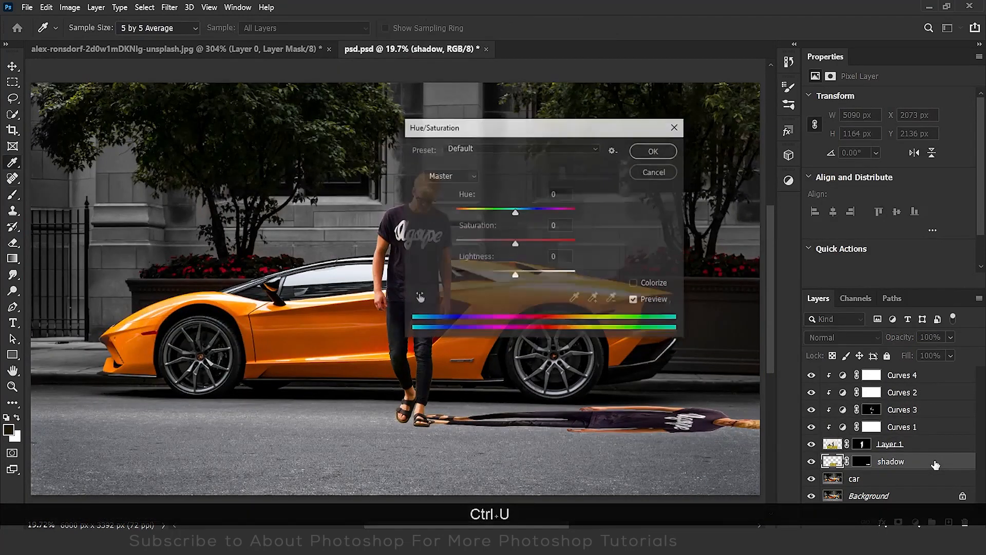
drag(515, 274, 417, 278)
click(648, 152)
key(b)
drag(907, 345, 893, 343)
- Soften the shadow layer with a Gaussian Blur of 8.6 pixels
click(169, 7)
mouse_move(288, 165)
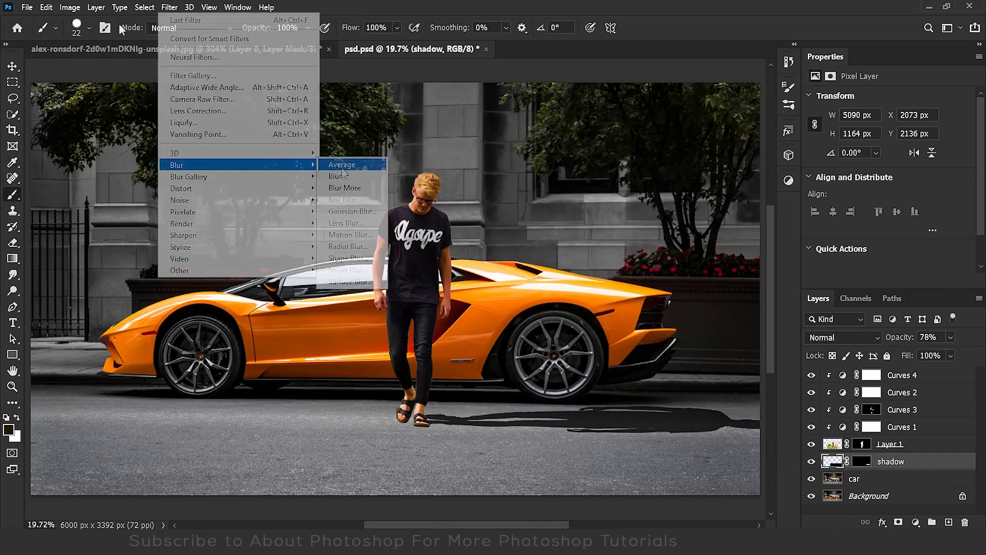
click(354, 211)
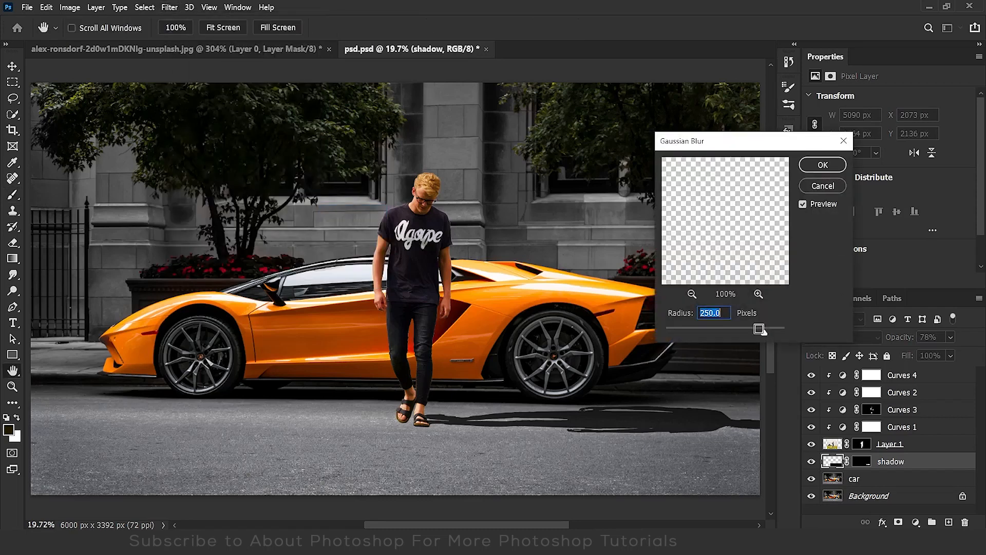
click(701, 329)
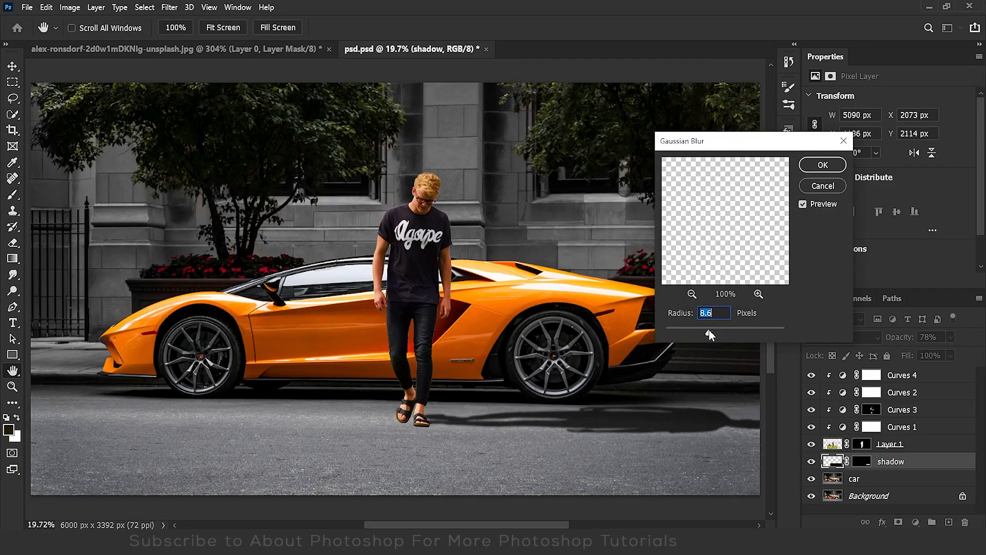
click(828, 165)
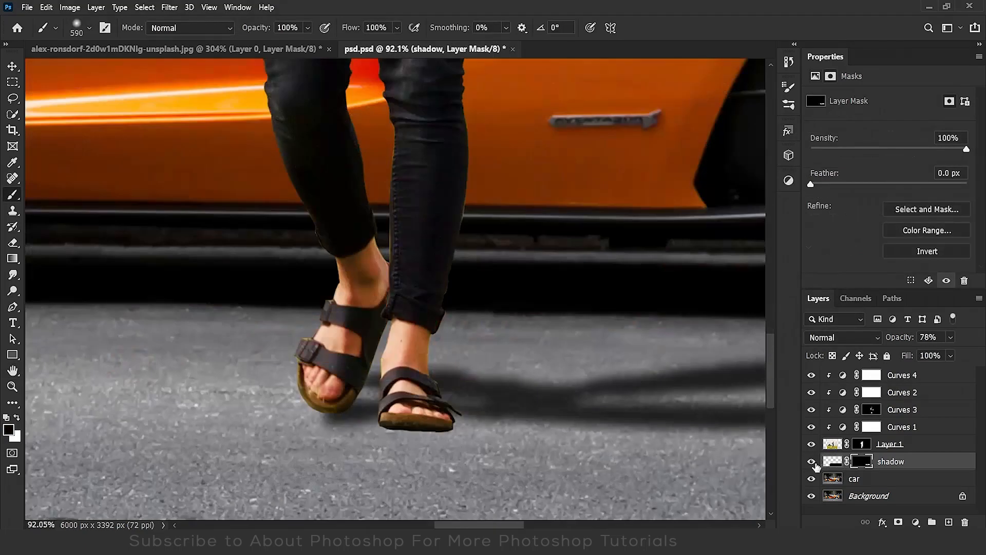
- Hide the shadow layer and add a new empty layer above it named "shadow 2"
click(812, 462)
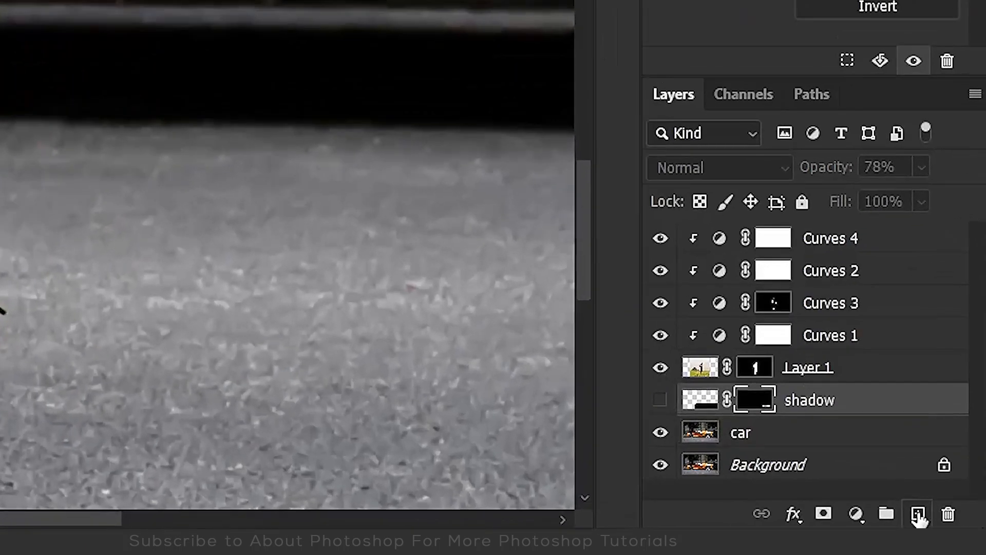
click(918, 514)
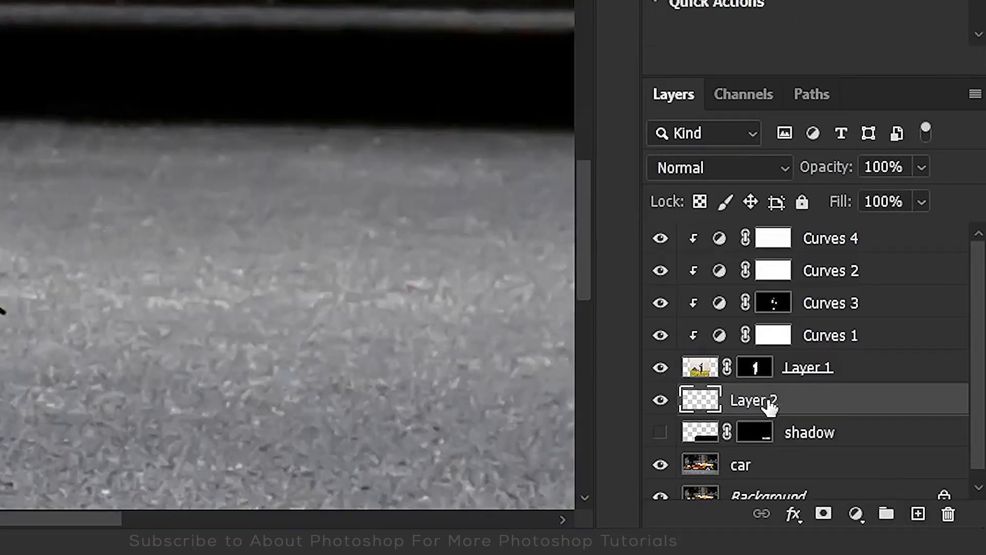
double_click(769, 402)
text(shadow)
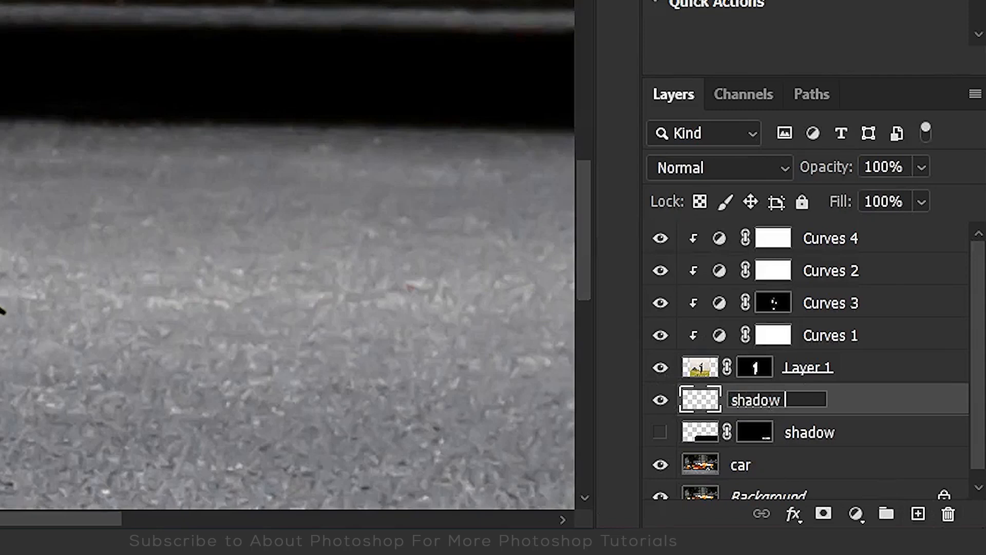
key(Return)
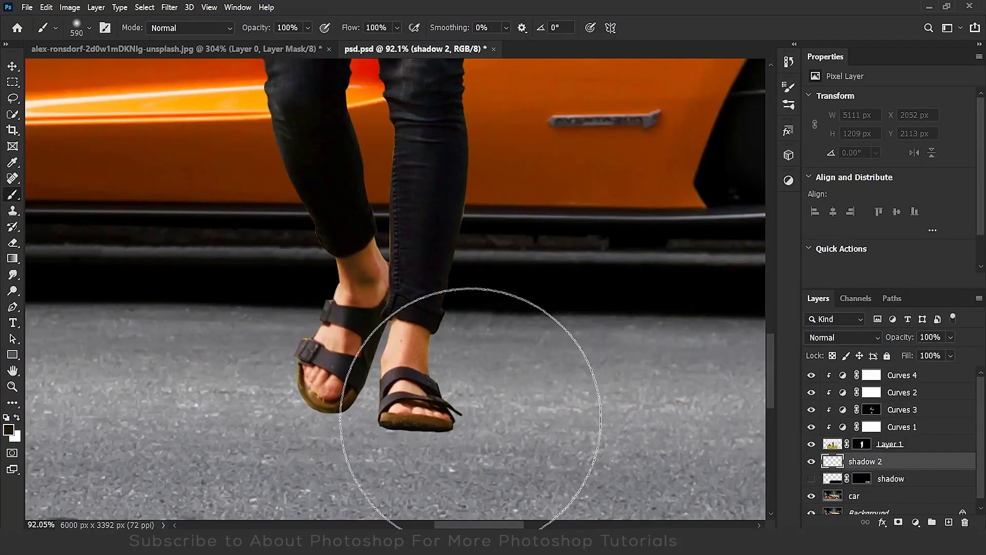
- Set up a soft brush at 166 px and 0% hardness with its tip flattened into a horizontal ellipse, and make the foreground black
drag(464, 381, 341, 380)
right_click(381, 339)
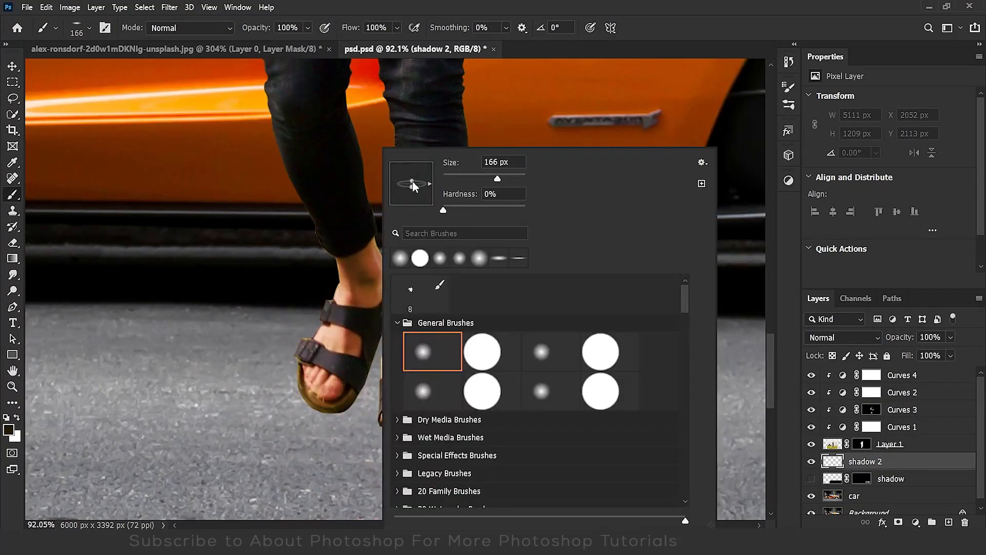
click(329, 408)
key(ctrl+z)
scroll(323, 409, up, 7)
click(9, 430)
click(630, 377)
click(906, 218)
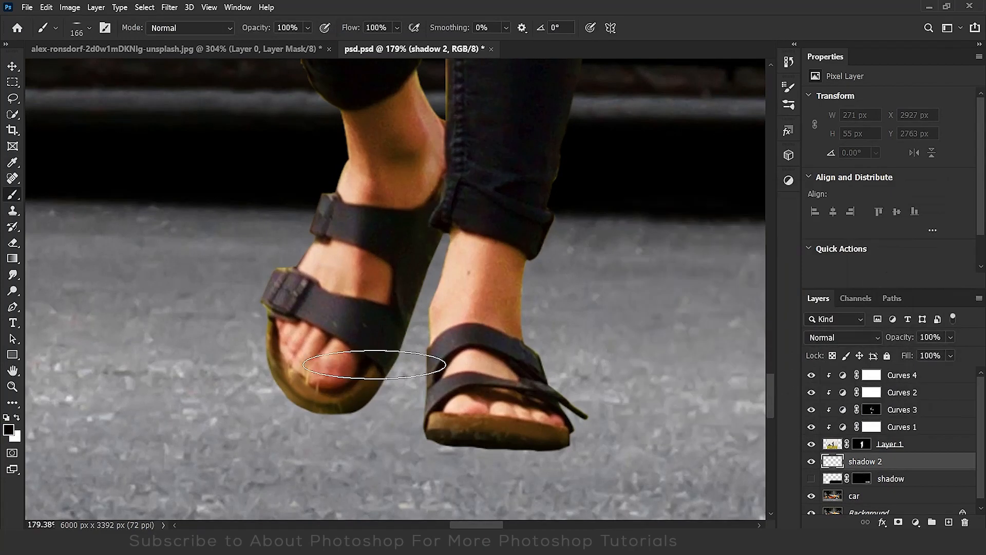
- Paint a soft contact shadow beneath the raised back sandal using the flattened brush at 75 px and 36% flow
drag(322, 399, 297, 399)
scroll(324, 402, up, 4)
click(327, 418)
key(ctrl+z)
click(397, 27)
mouse_move(397, 42)
mouse_down()
mouse_move(354, 41)
mouse_move(367, 41)
mouse_up()
click(333, 417)
click(332, 418)
click(397, 28)
mouse_move(330, 414)
mouse_down()
mouse_move(308, 414)
mouse_move(363, 416)
mouse_up()
- Paint a soft contact shadow along the sole of the front sandal on the shadow 2 layer
click(501, 462)
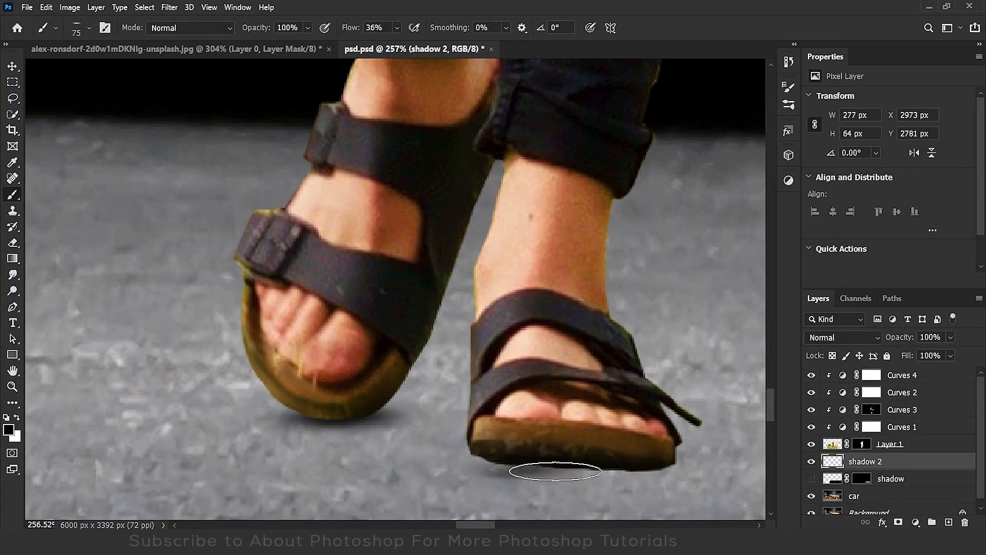
drag(556, 471, 505, 464)
click(660, 469)
drag(658, 469, 667, 470)
key(ctrl+0)
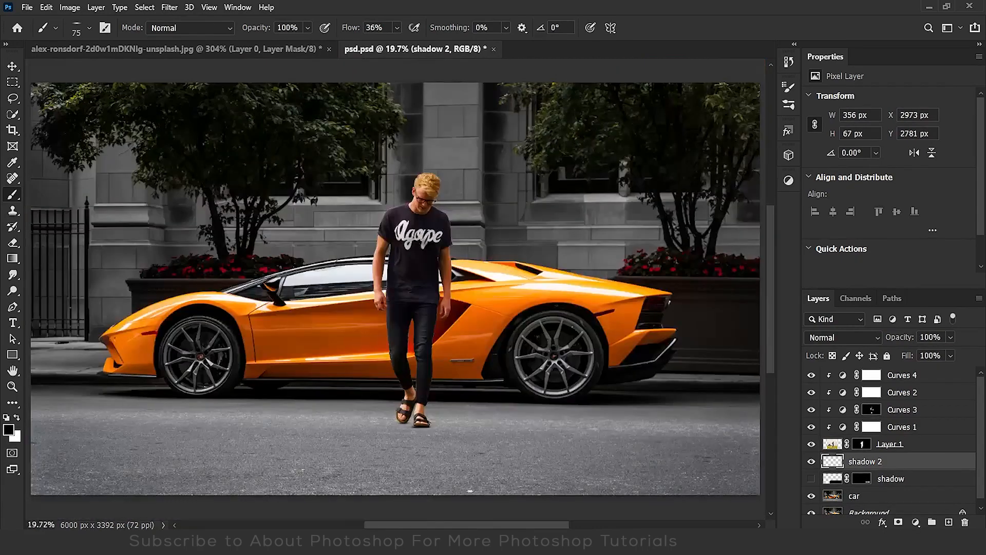
- Build up the contact shadow around the sole and side of the back sandal with the brush flow at 28%
scroll(411, 424, up, 12)
drag(303, 414, 232, 402)
drag(347, 33, 346, 33)
drag(240, 398, 253, 400)
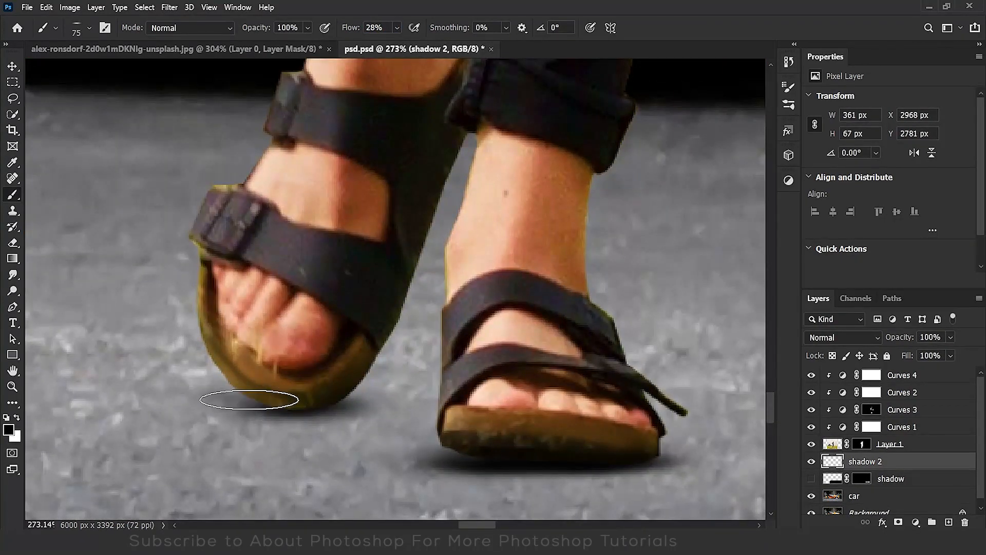
mouse_move(331, 400)
mouse_down()
mouse_move(357, 382)
mouse_move(379, 332)
mouse_up()
drag(237, 382, 250, 338)
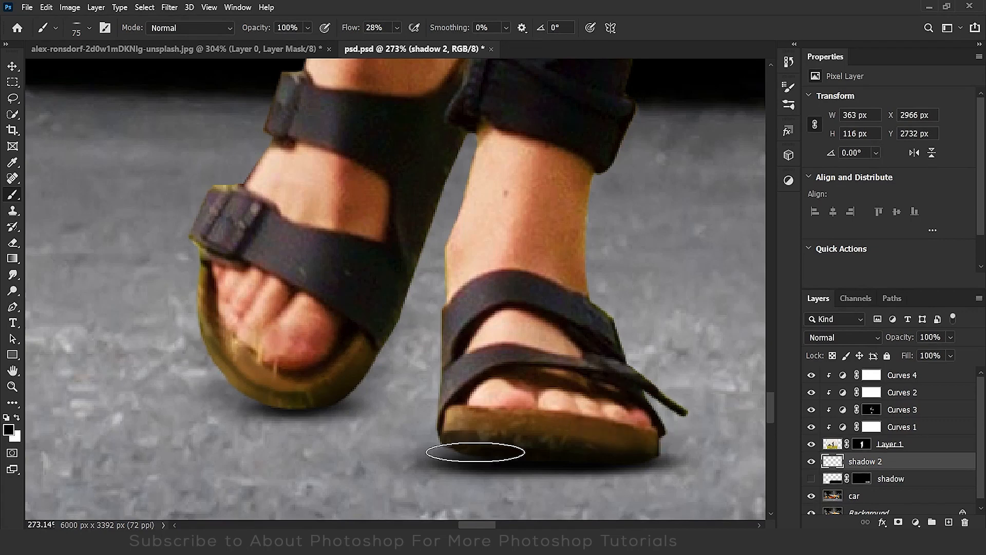
- Set the shadow 2 layer to 76% opacity with the Multiply blend mode
key(ctrl+0)
click(842, 337)
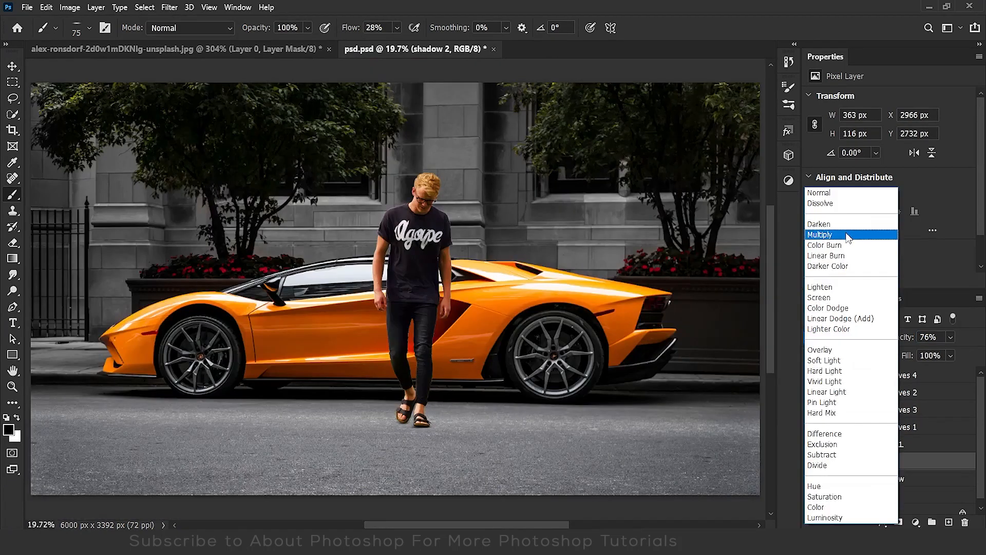
click(832, 229)
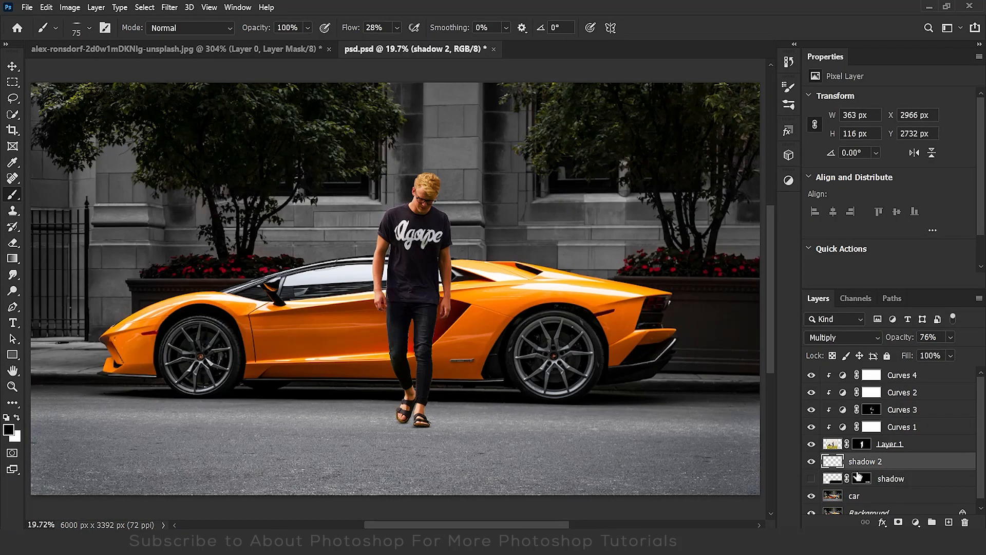
- Show the shadow layer and fade the far end of the cast shadow on its mask with a large soft round brush
click(811, 478)
click(927, 480)
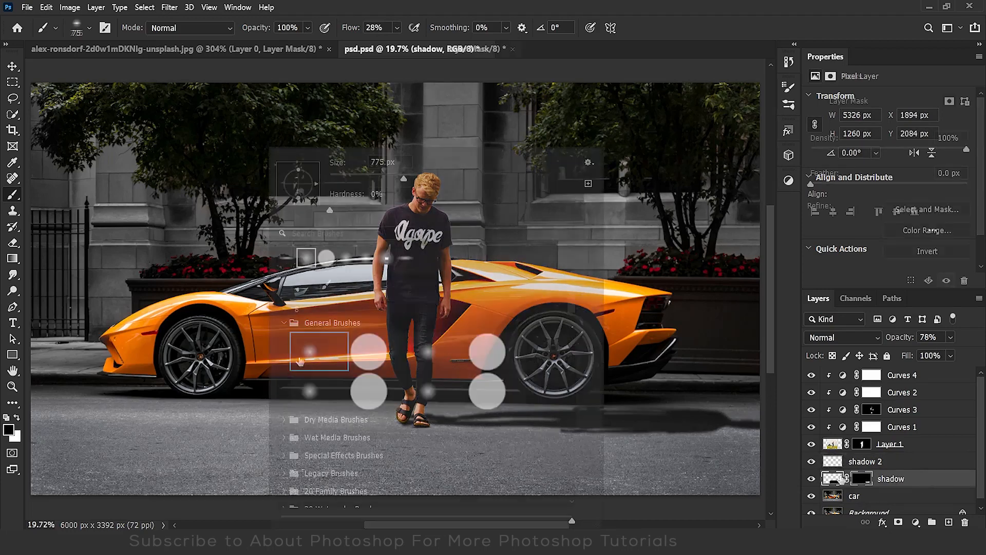
alt+right_click(191, 409)
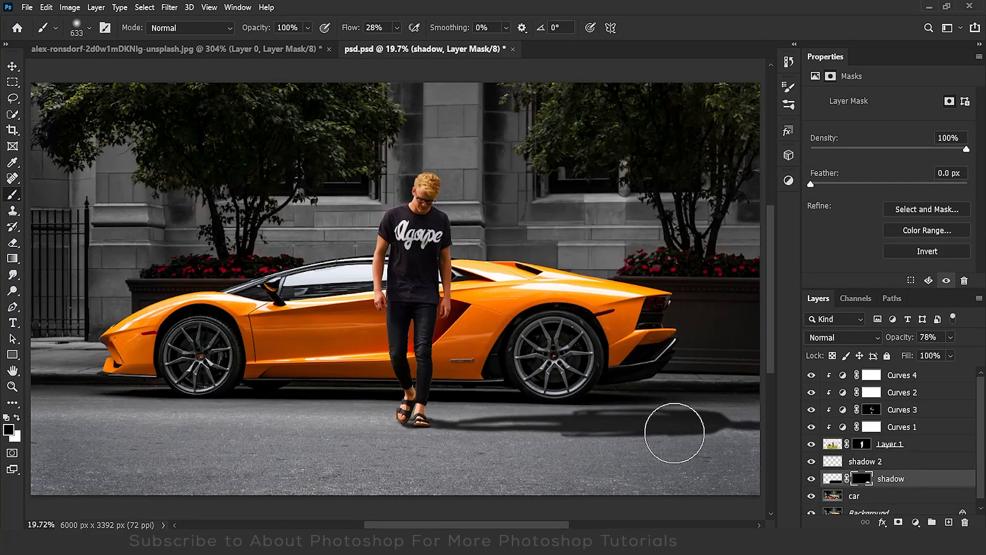
alt+right_click(673, 433)
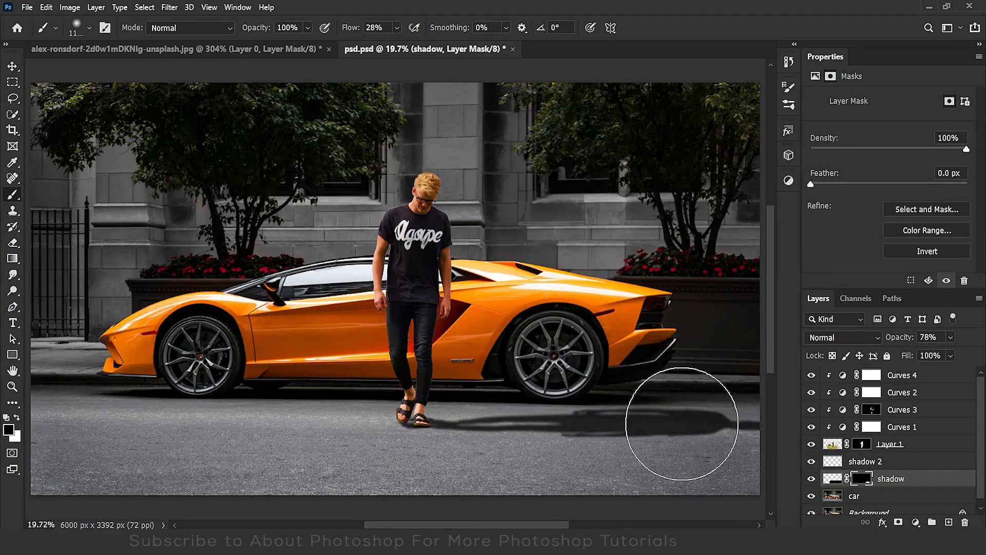
key(ctrl+z)
click(726, 429)
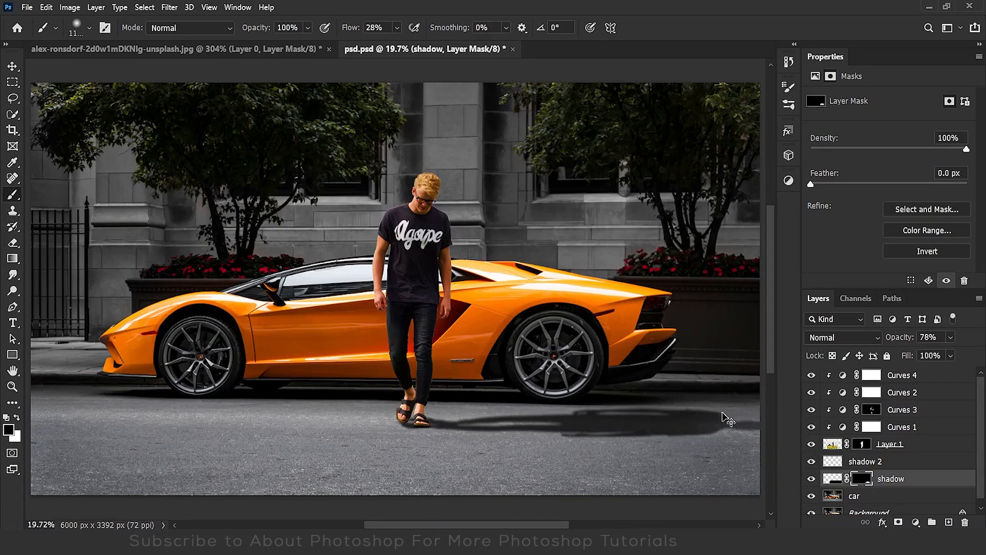
key(ctrl+z)
alt+right_click(735, 430)
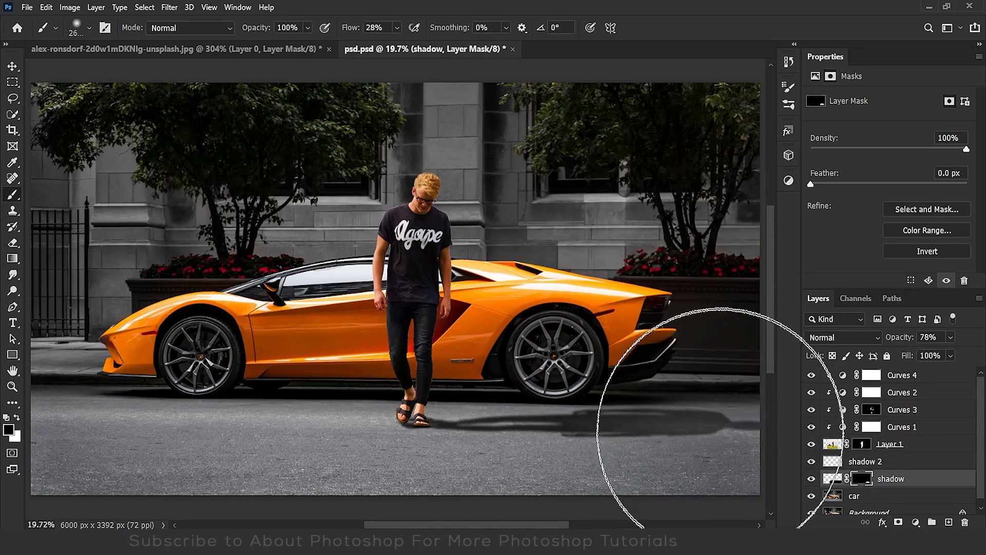
alt+right_click(740, 429)
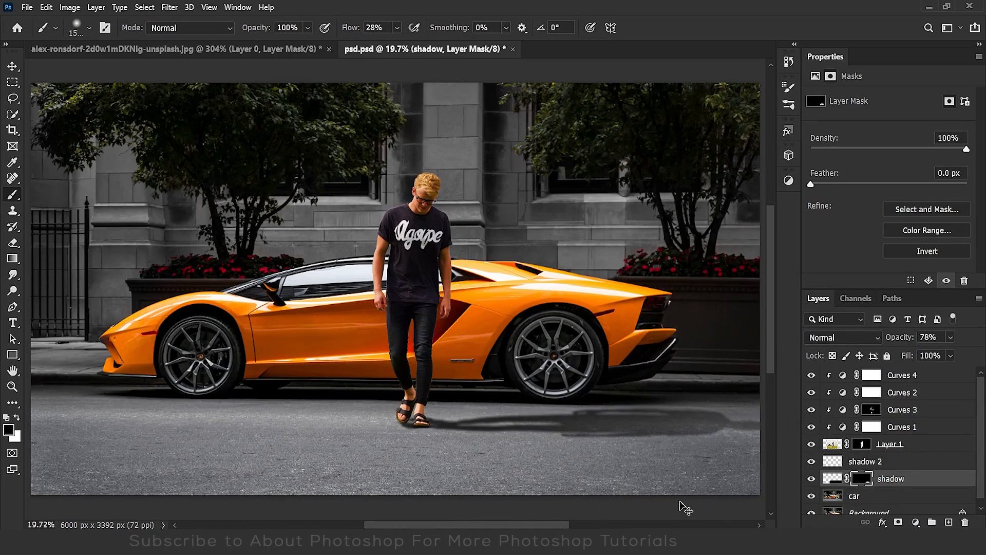
- Mask the start of the cast shadow around the sandals with a small soft black brush
scroll(405, 437, up, 8)
alt+right_click(434, 380)
scroll(377, 358, up, 4)
alt+right_click(376, 358)
drag(409, 411, 631, 442)
key(ctrl+0)
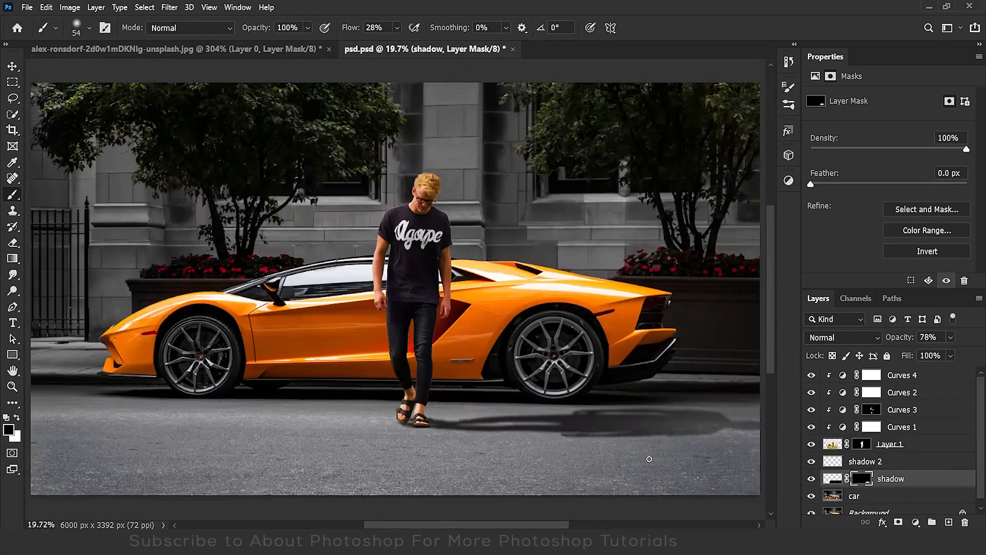
- Fade the outer part of the cast shadow further on its mask with a soft brush about 3023 px wide
scroll(665, 423, down, 1)
drag(689, 425, 587, 407)
scroll(595, 410, up, 2)
alt+right_click(637, 418)
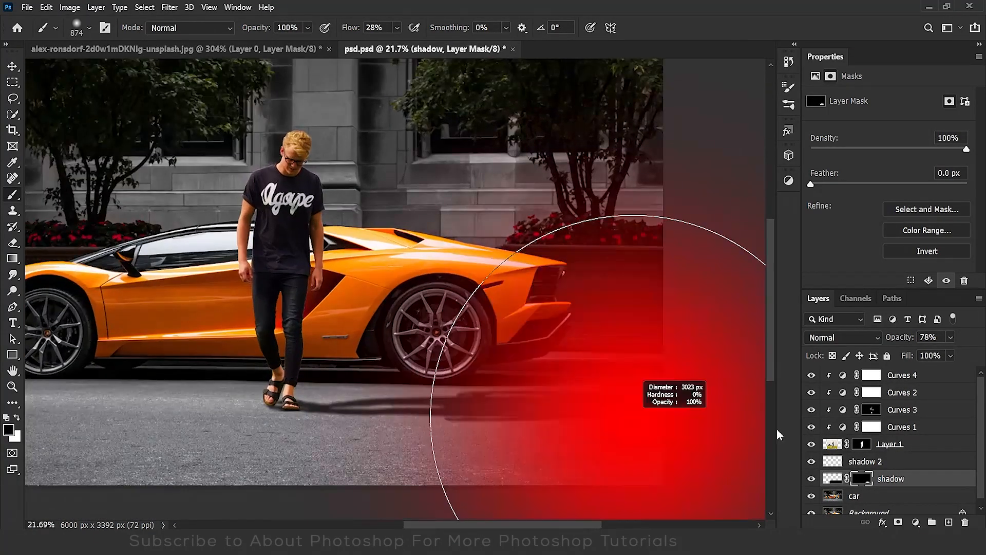
click(686, 445)
- Free-transform the cast shadow to reshape it slightly and align its start with the front sandal
key(ctrl+t)
drag(469, 309, 471, 349)
drag(506, 430, 510, 417)
key(Return)
scroll(261, 396, up, 8)
alt+right_click(334, 343)
key(ctrl+t)
mouse_move(398, 427)
mouse_down()
mouse_move(393, 436)
mouse_move(395, 424)
mouse_up()
key(Return)
- Mask away stray parts of the cast shadow around the sandals with a small soft brush
alt+right_click(328, 394)
scroll(293, 397, up, 7)
drag(329, 412, 321, 417)
drag(452, 407, 415, 389)
- Raise the shadow 2 layer's opacity to 92%
click(865, 461)
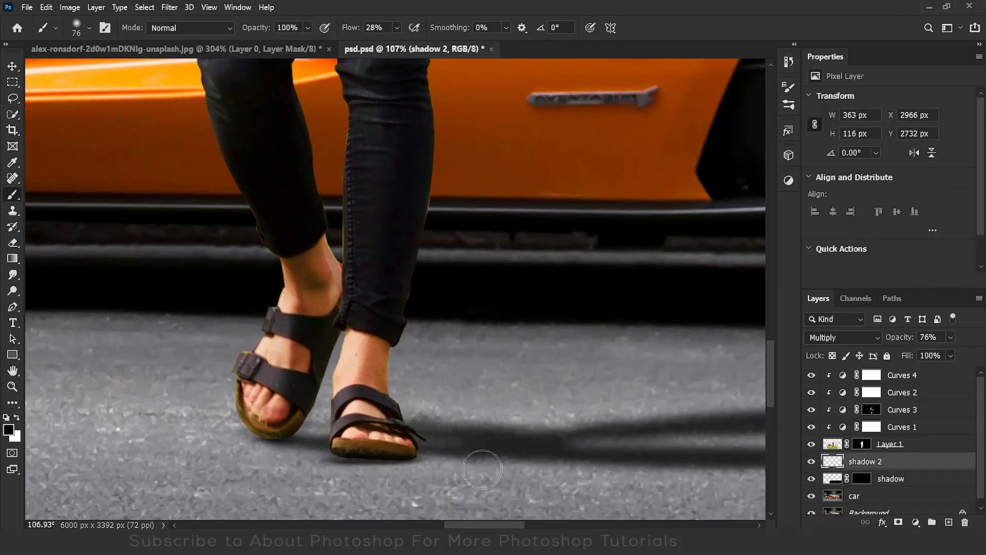
alt+right_click(483, 468)
drag(900, 337, 930, 338)
key(ctrl+0)
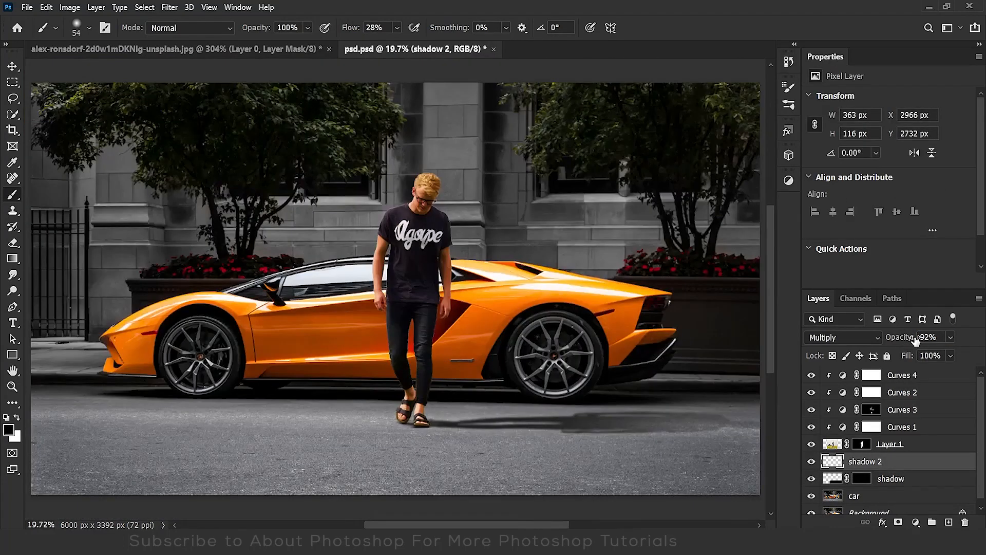
- Gently fade the far end of the cast shadow on the shadow layer's mask using a large soft brush at 6% flow
click(861, 444)
click(861, 478)
alt+right_click(697, 427)
drag(632, 441, 731, 438)
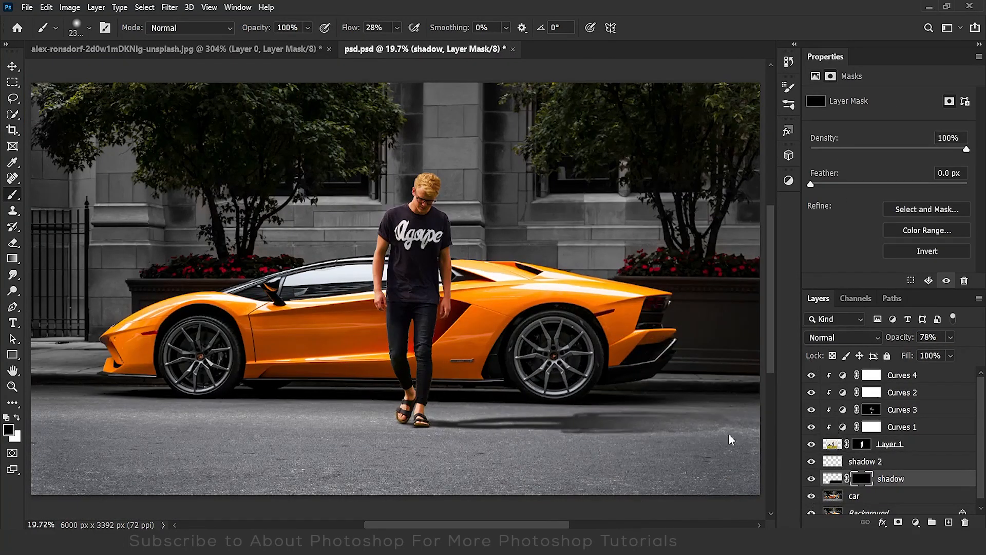
key(ctrl+z)
drag(361, 26, 350, 27)
click(678, 428)
click(623, 432)
scroll(719, 413, up, 5)
drag(359, 478, 510, 390)
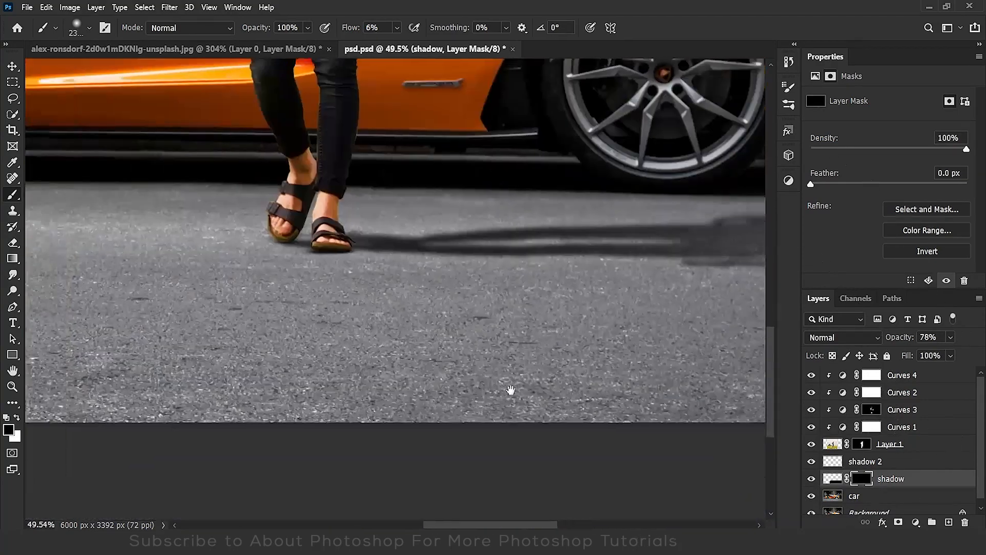
- Set the shadow layer's opacity to 85%
key(ctrl+0)
drag(912, 343, 895, 344)
click(832, 478)
key(shift+6)
key(shift+6)
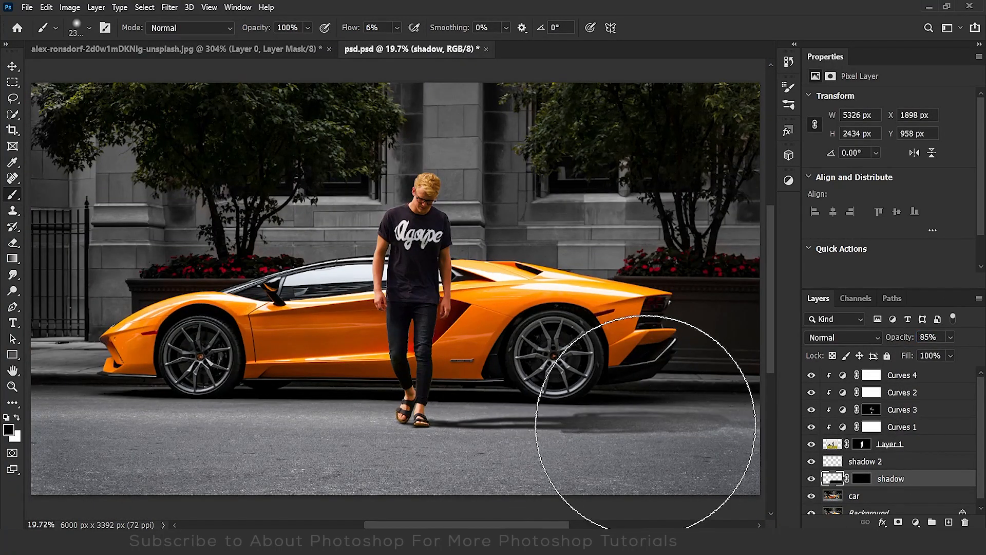
click(861, 478)
drag(351, 27, 308, 41)
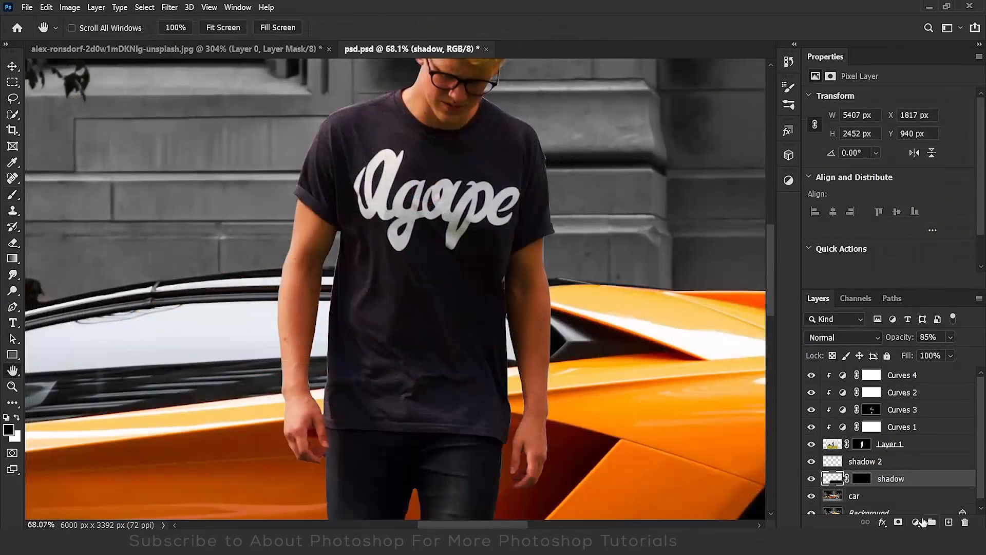
- Add a Hue/Saturation adjustment above Curves 4 and clip it to the man's layer
click(938, 380)
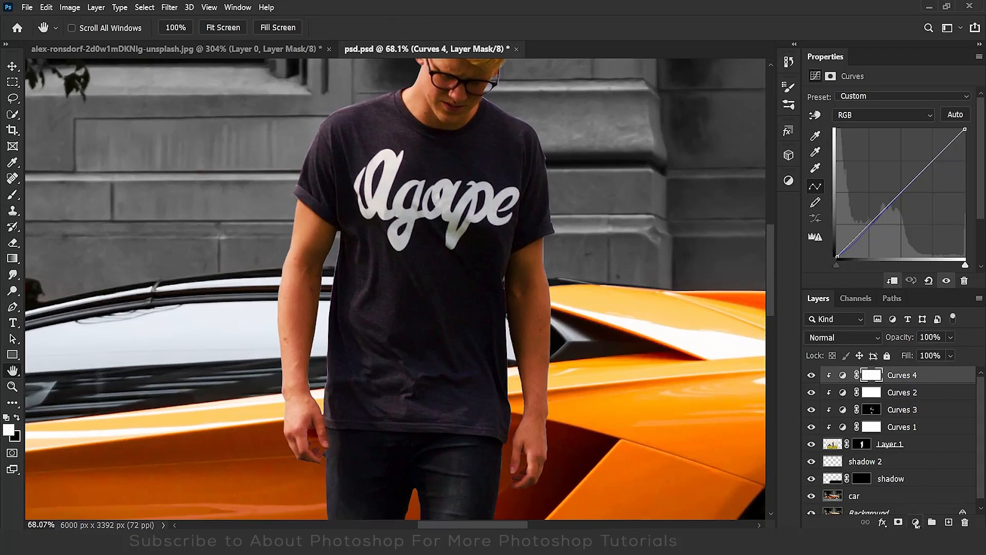
click(915, 522)
click(931, 408)
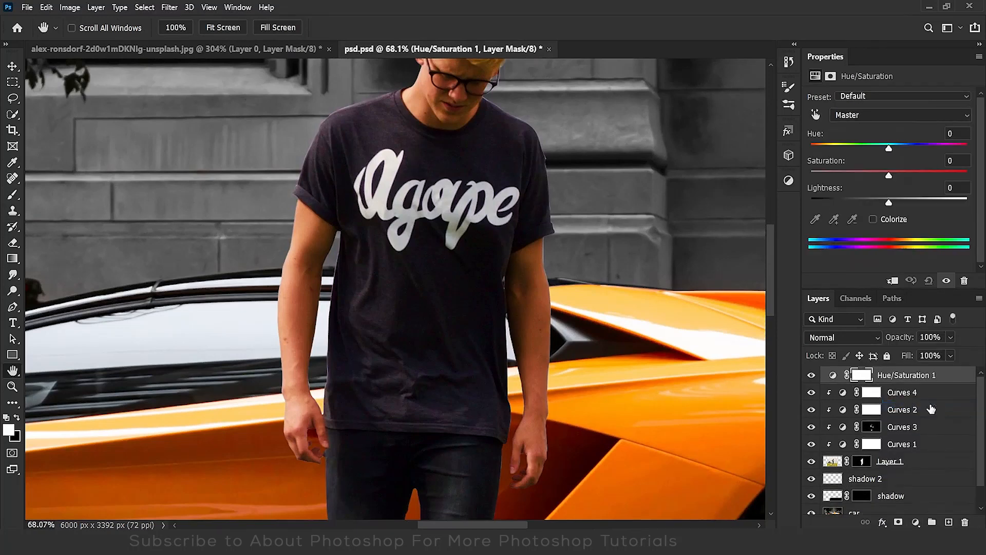
click(896, 291)
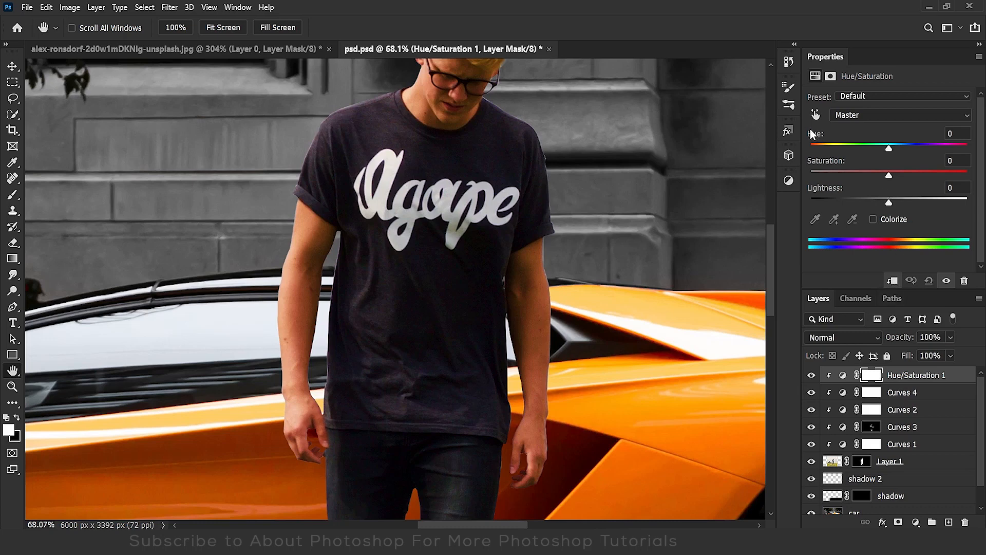
- Remove the purple cast from the T-shirt by sampling it and lowering the Magentas saturation to -85
click(816, 116)
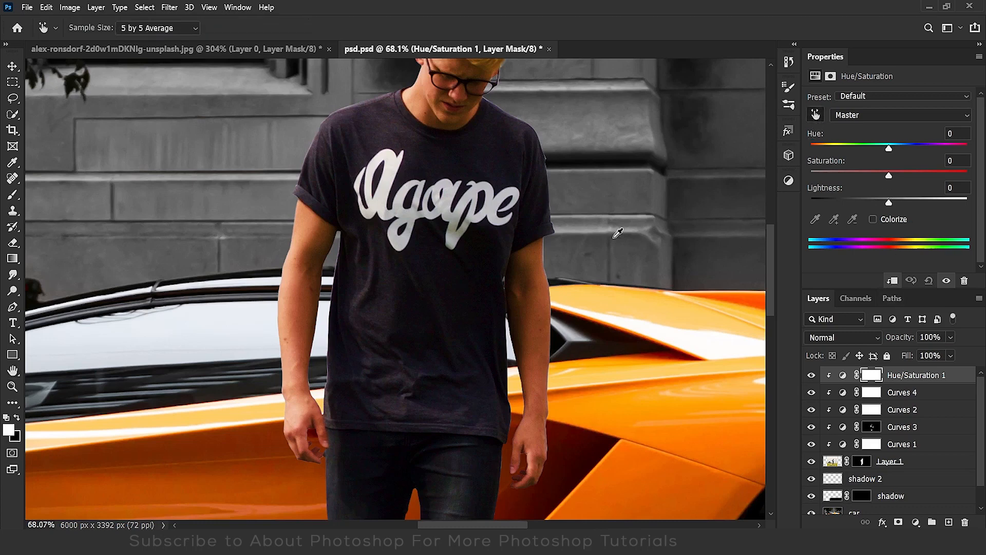
click(392, 123)
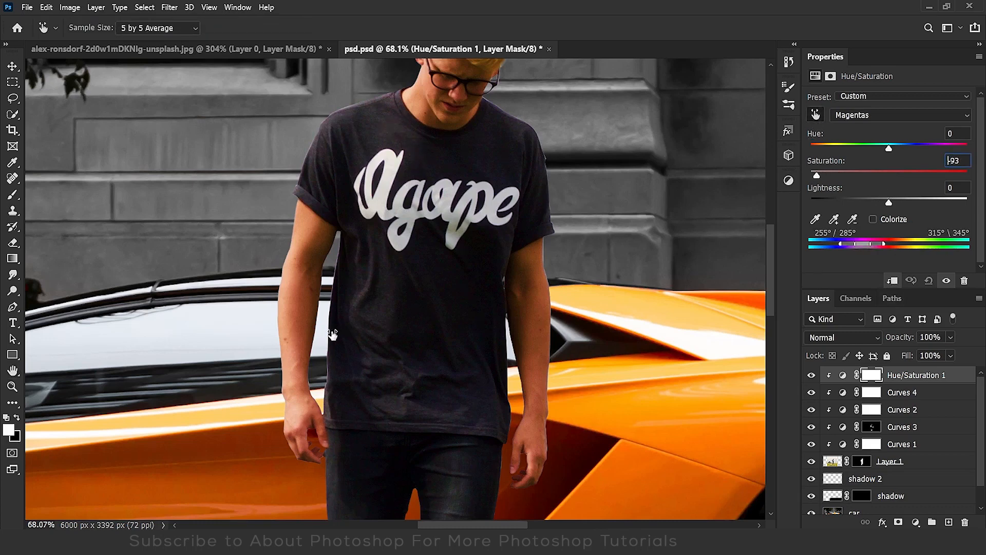
mouse_move(333, 334)
mouse_down()
mouse_move(535, 317)
mouse_move(334, 316)
mouse_up()
key(ctrl+0)
click(811, 375)
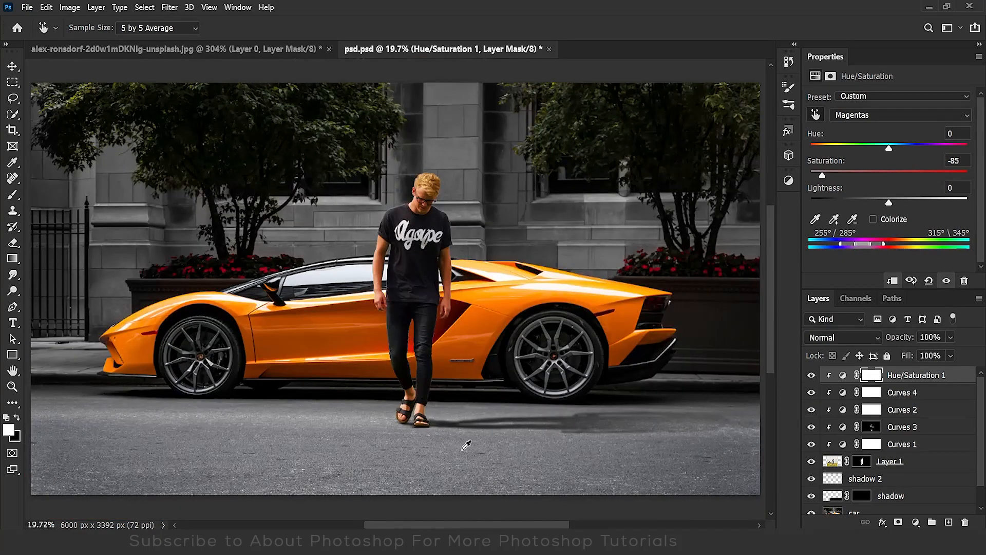
- Reduce the colour casts on the jeans by lowering Yellows saturation to -69 and Greens to -26, and compare before and after
scroll(415, 389, up, 20)
drag(583, 304, 535, 310)
drag(420, 379, 411, 379)
drag(437, 138, 552, 367)
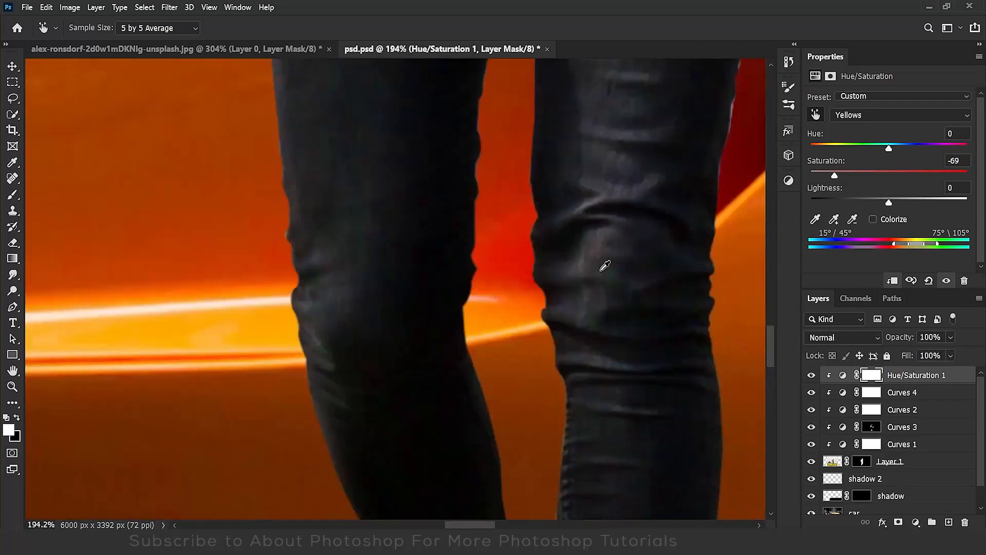
drag(601, 269, 578, 270)
drag(328, 309, 450, 364)
key(ctrl+0)
click(811, 375)
click(811, 375)
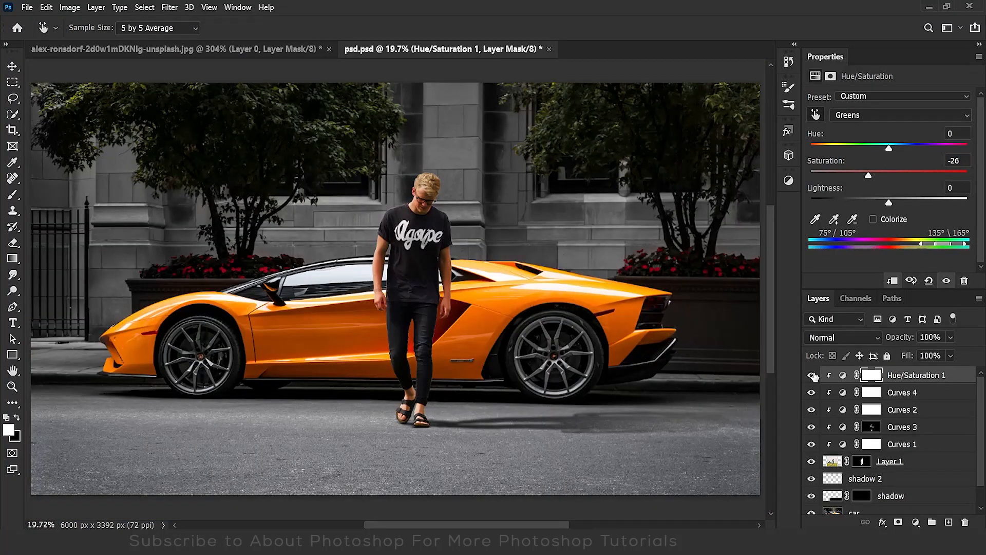
scroll(446, 203, up, 18)
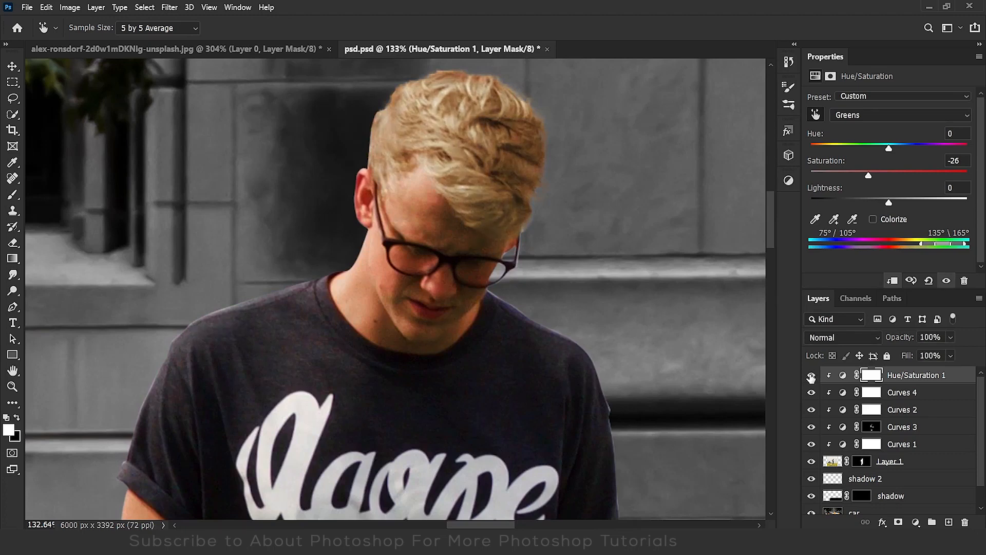
key(ctrl+0)
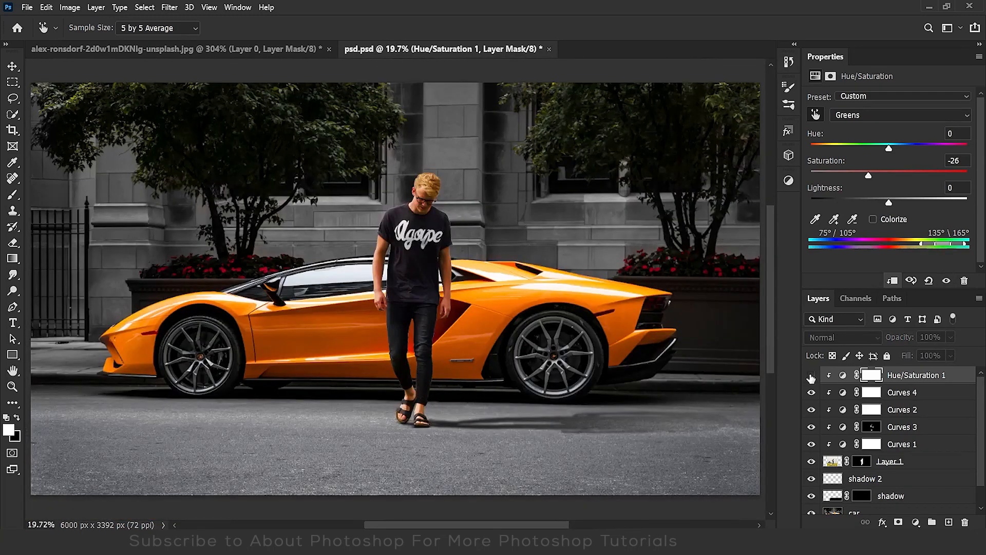
- Paint black over the man's hair and face on the Hue/Saturation mask with a soft low-flow brush to restore their colour
click(871, 375)
key(b)
scroll(426, 195, up, 14)
key(x)
mouse_move(432, 170)
mouse_down()
mouse_move(394, 180)
mouse_move(391, 160)
mouse_up()
scroll(391, 159, up, 4)
drag(352, 28, 354, 28)
drag(391, 157, 395, 217)
drag(422, 222, 415, 225)
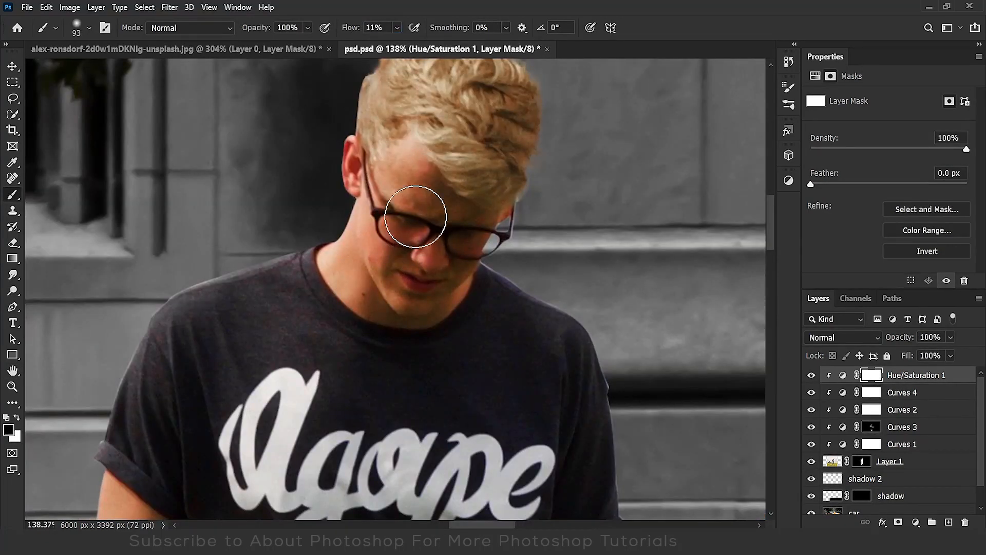
drag(408, 295, 438, 269)
key(ctrl+0)
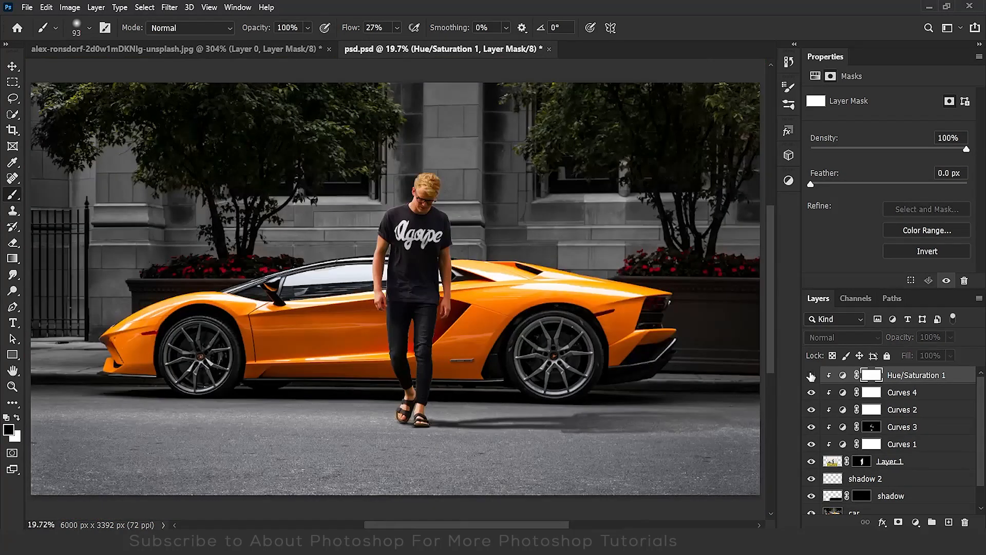
- Convert the car layer to a smart object
scroll(875, 492, down, 1)
click(876, 489)
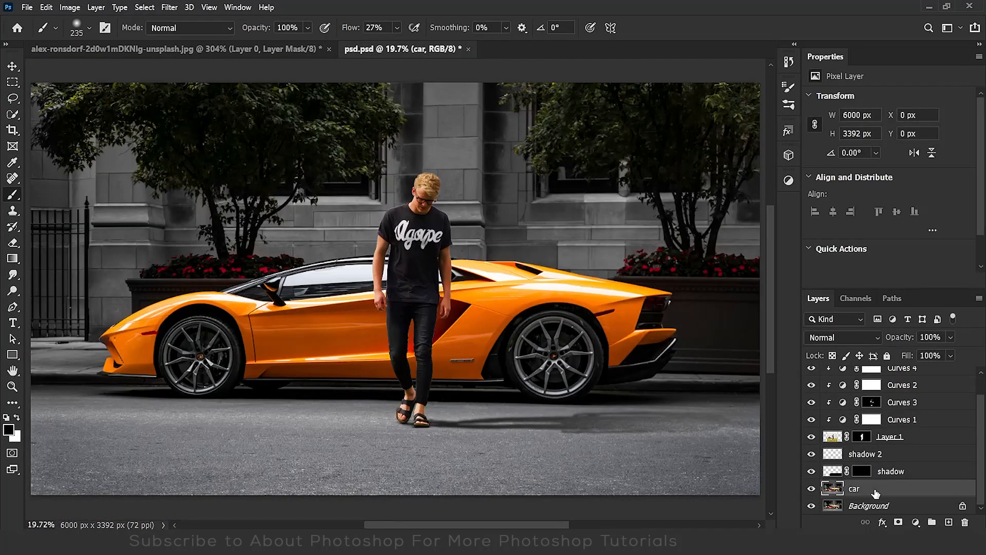
right_click(876, 492)
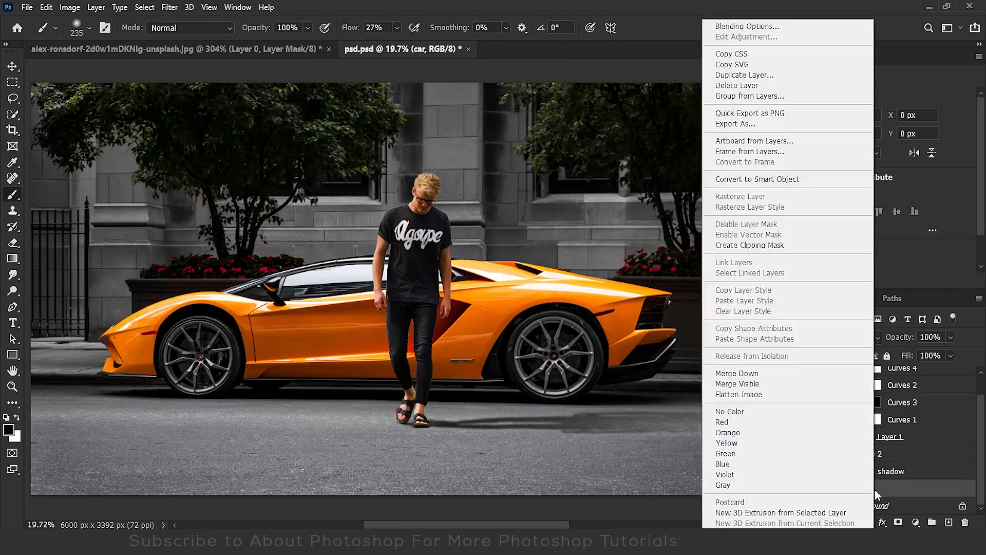
click(747, 180)
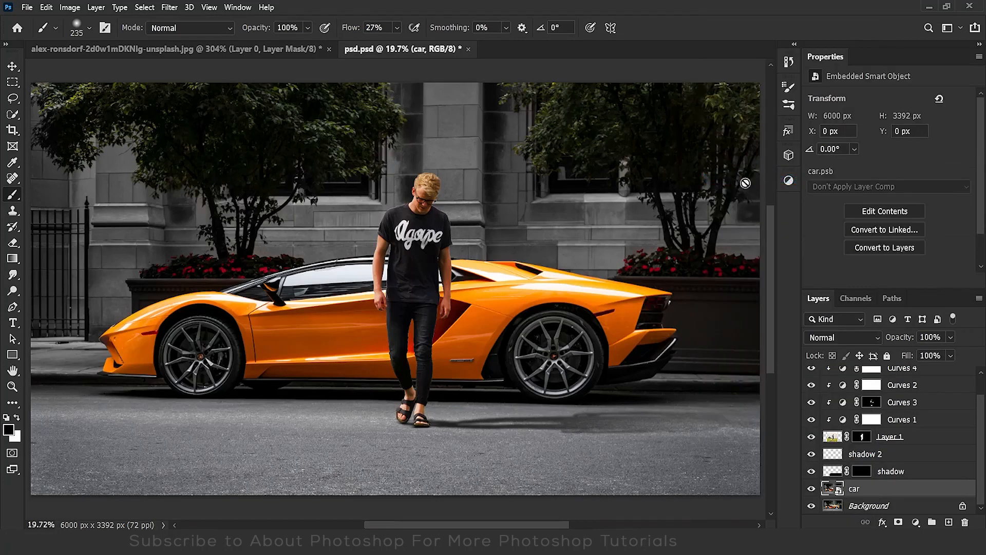
- Add a Tilt-Shift blur to the car layer and centre a narrowed focus band on the man's feet
click(170, 7)
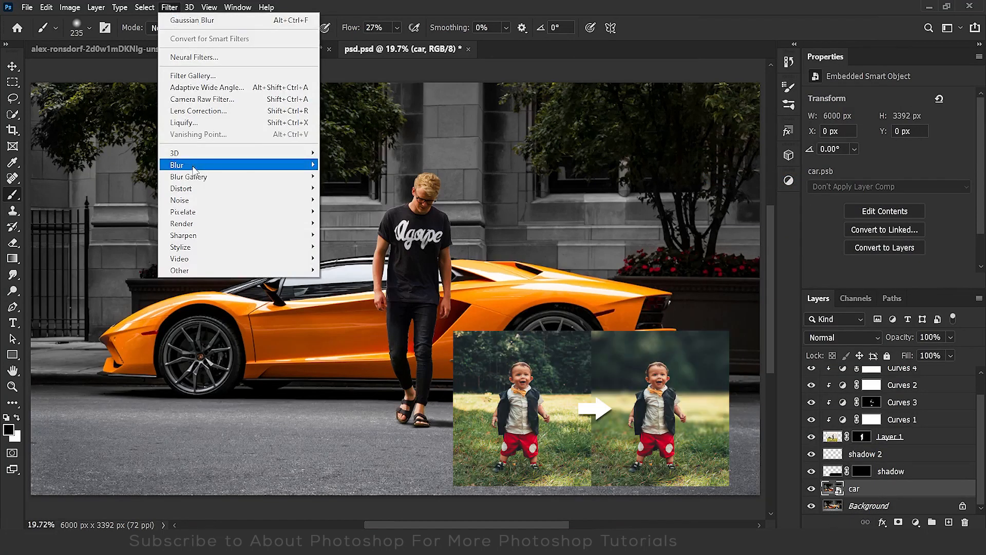
mouse_move(284, 181)
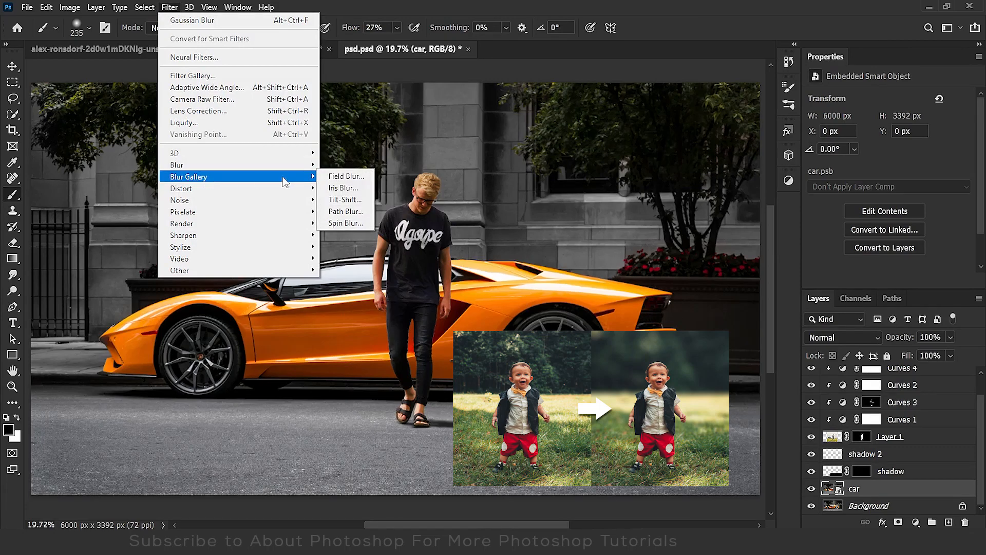
click(356, 200)
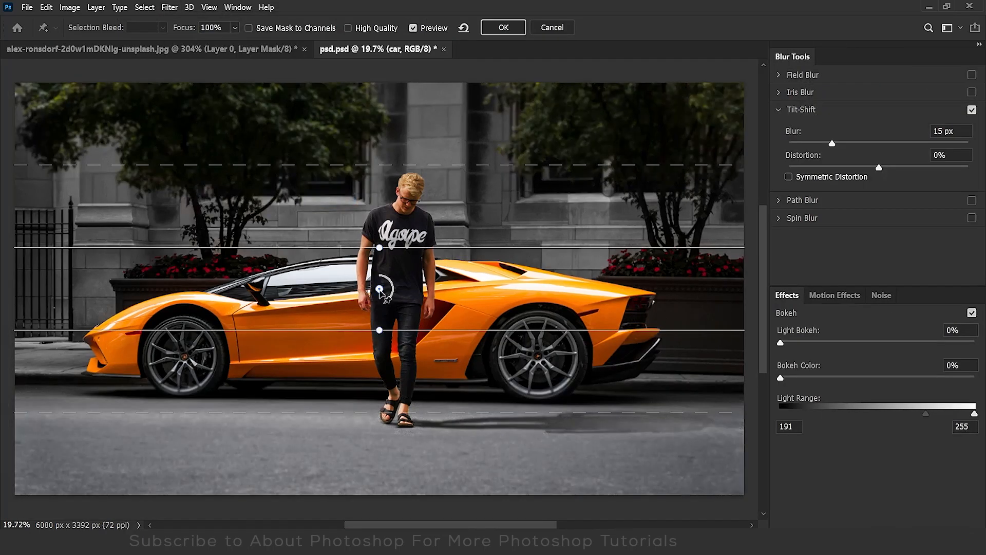
drag(380, 288, 397, 424)
drag(430, 465, 431, 448)
drag(432, 385, 431, 390)
drag(430, 299, 427, 335)
drag(413, 394, 413, 392)
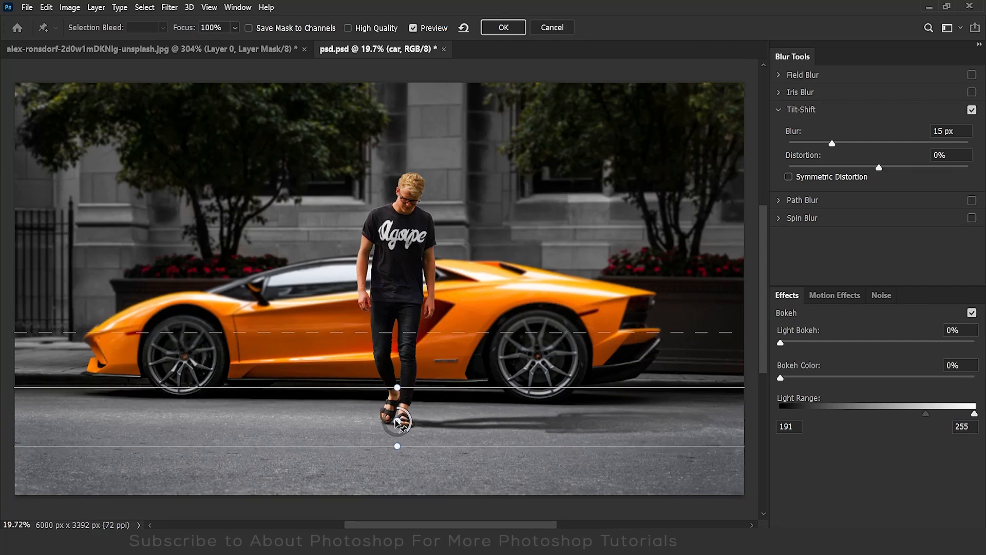
- Set the Tilt-Shift blur to 25 px, shift the focus band just below the feet, tighten its upper transition and apply the filter
drag(958, 131, 915, 134)
text(25)
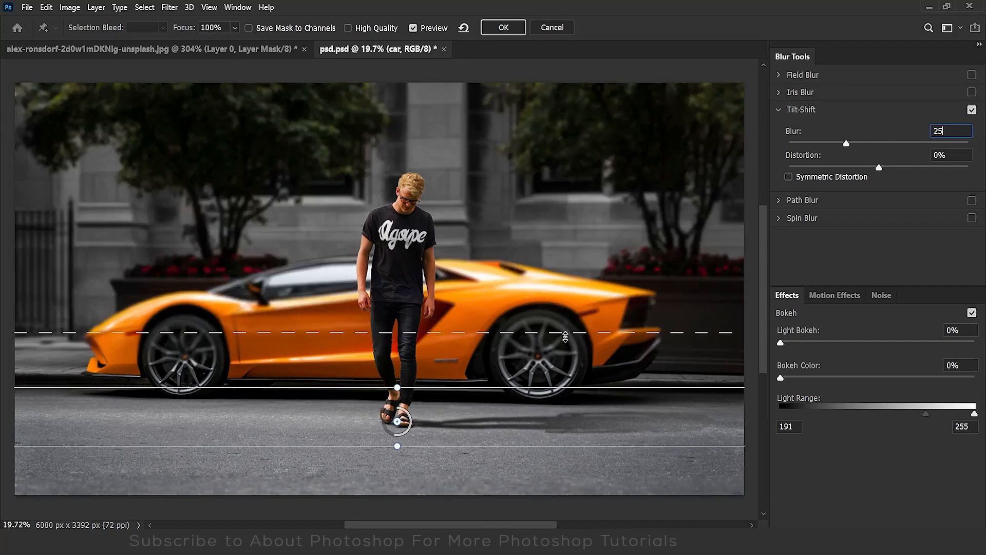
drag(576, 329, 566, 361)
drag(397, 421, 399, 440)
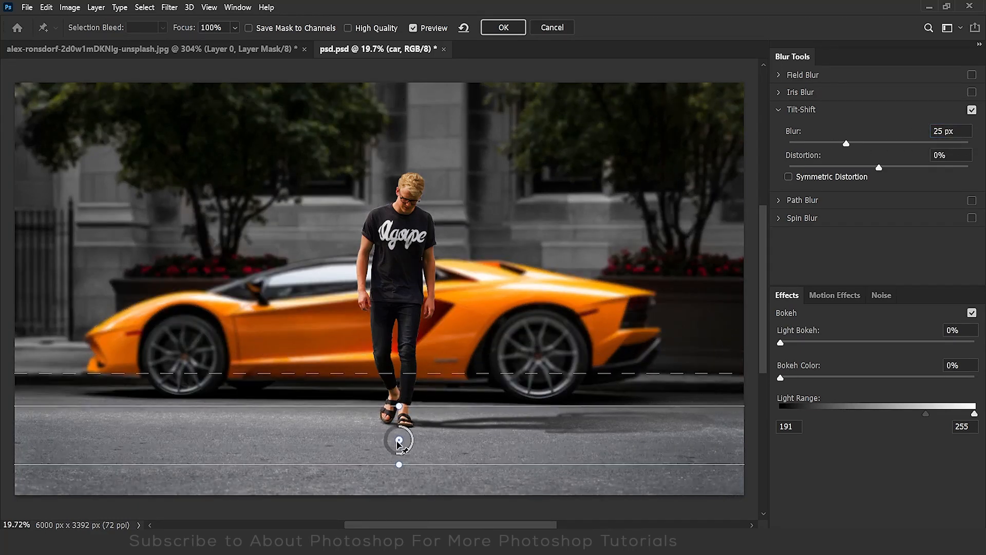
drag(437, 383, 437, 344)
drag(847, 144, 852, 145)
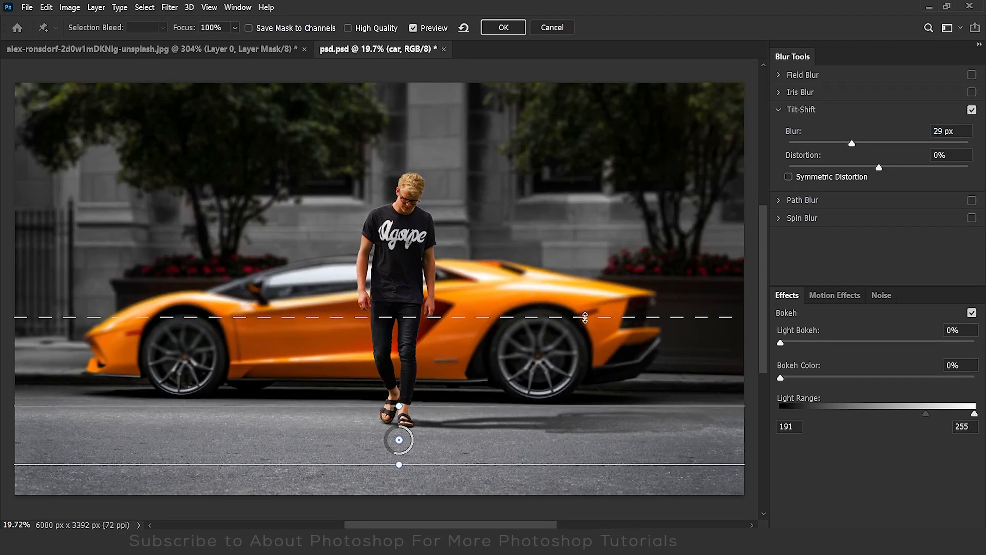
text(25)
drag(496, 344, 496, 358)
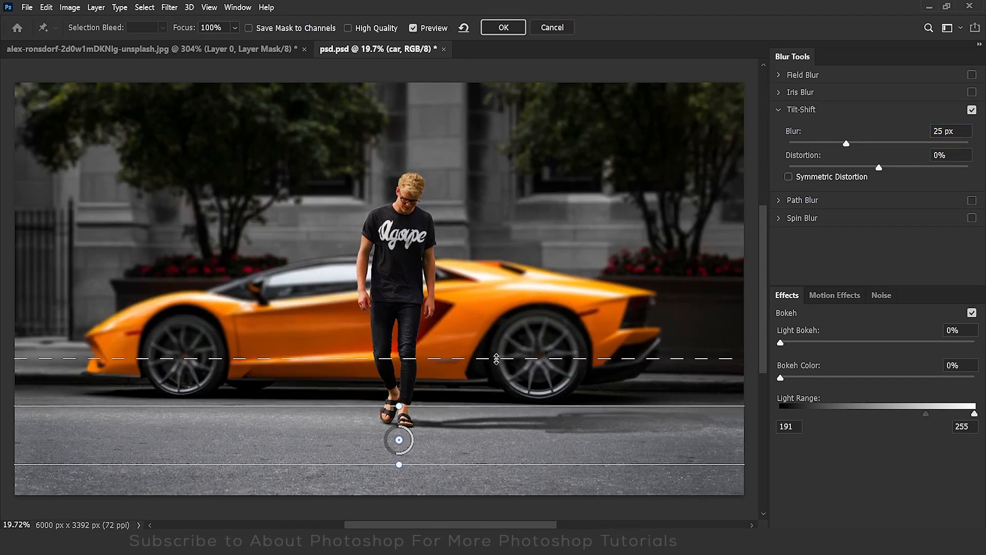
click(503, 28)
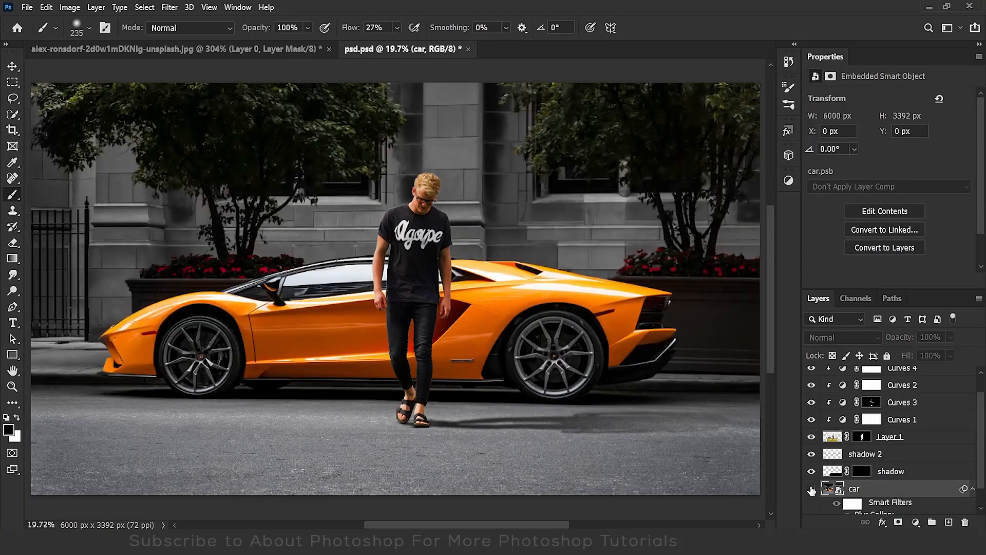
- Convert the shadow layer to a smart object and apply a 15 px Tilt-Shift blur with a vertical focus band near the man's feet
scroll(638, 440, up, 3)
click(885, 470)
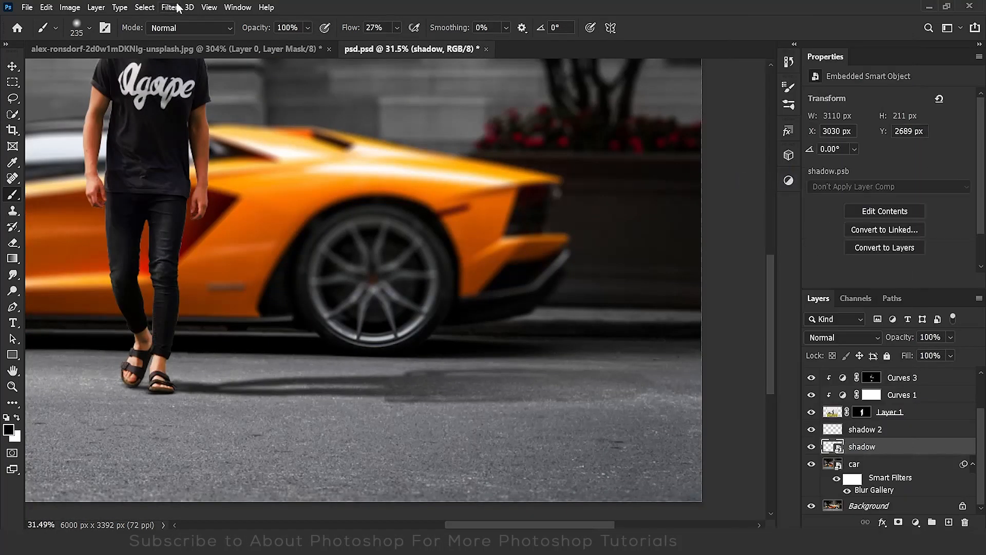
click(169, 8)
click(342, 198)
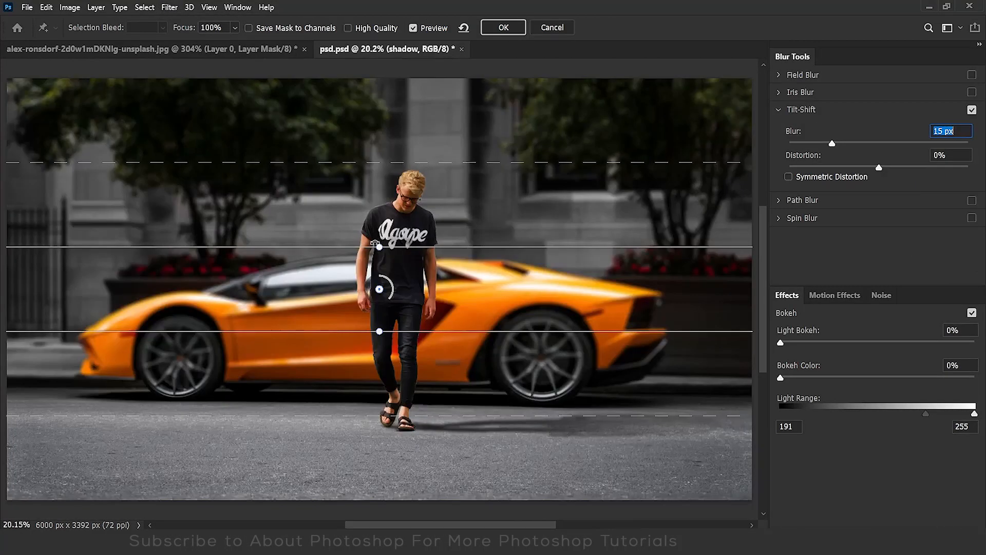
drag(378, 247, 438, 420)
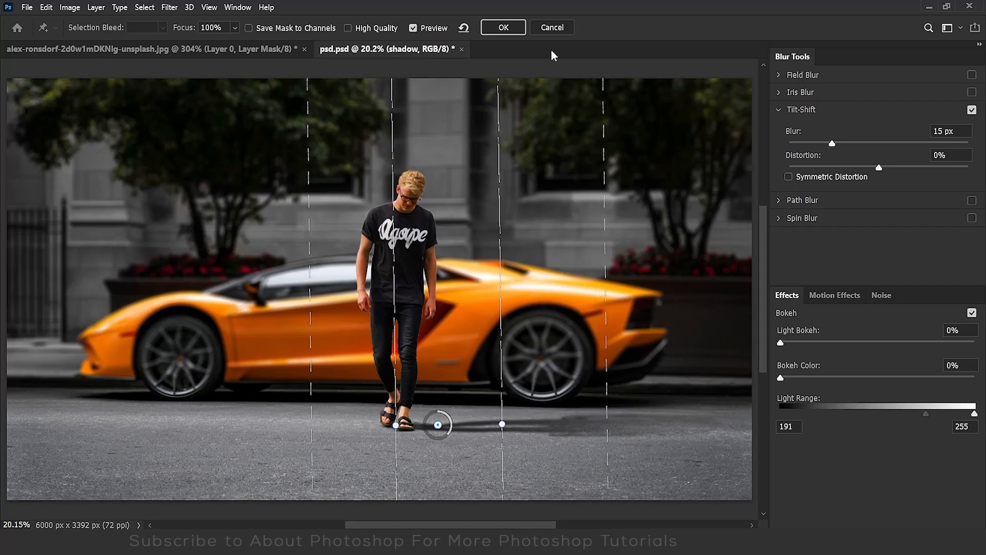
click(503, 27)
scroll(808, 452, down, 1)
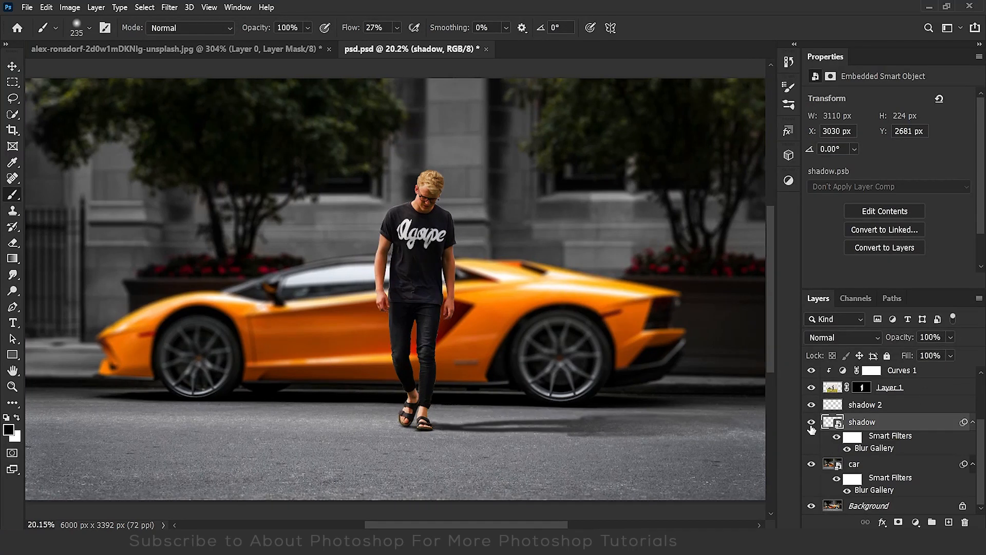
- Stamp all visible layers into a new layer above Hue/Saturation 1 and convert it to a smart object
scroll(904, 410, up, 3)
click(912, 376)
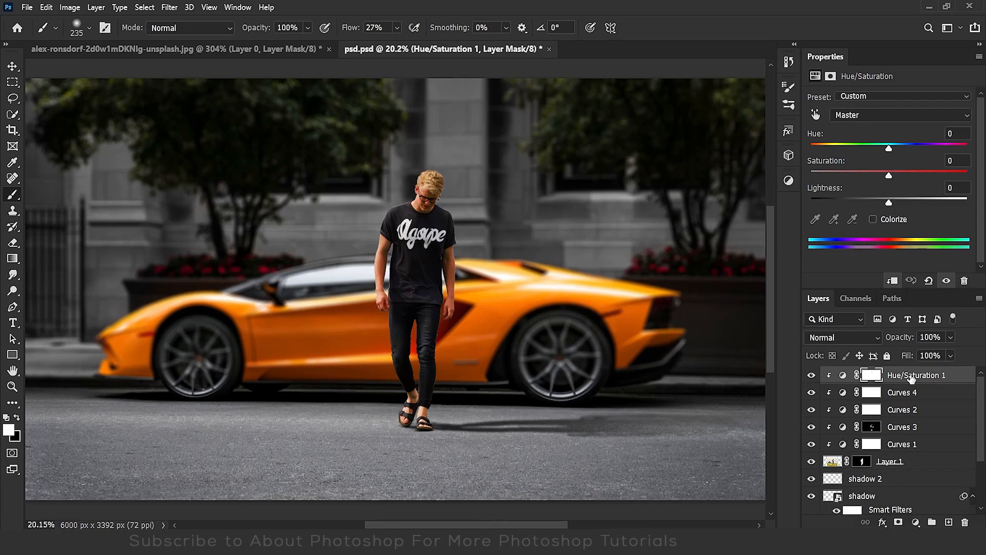
key(ctrl+shift+alt)
key(ctrl+shift+alt+e)
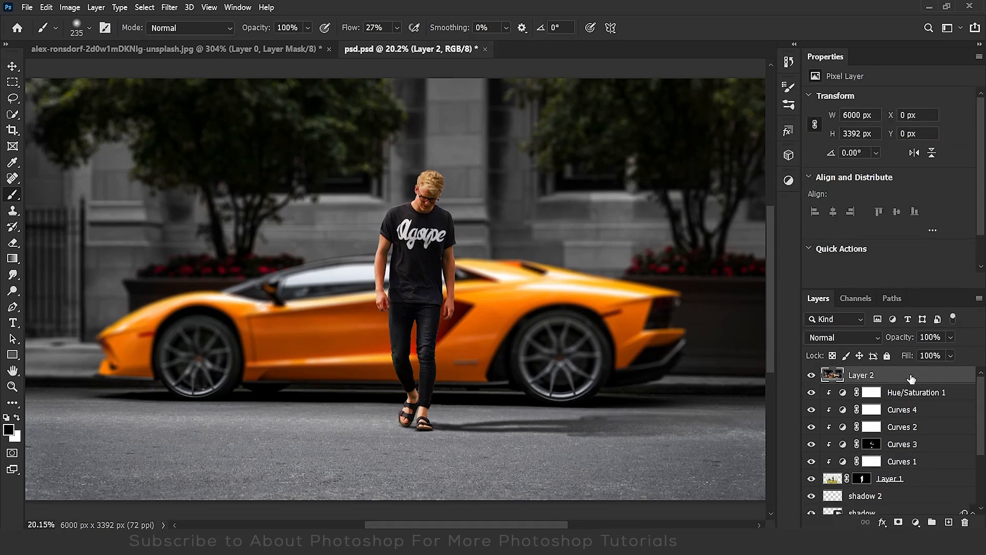
right_click(910, 378)
click(798, 177)
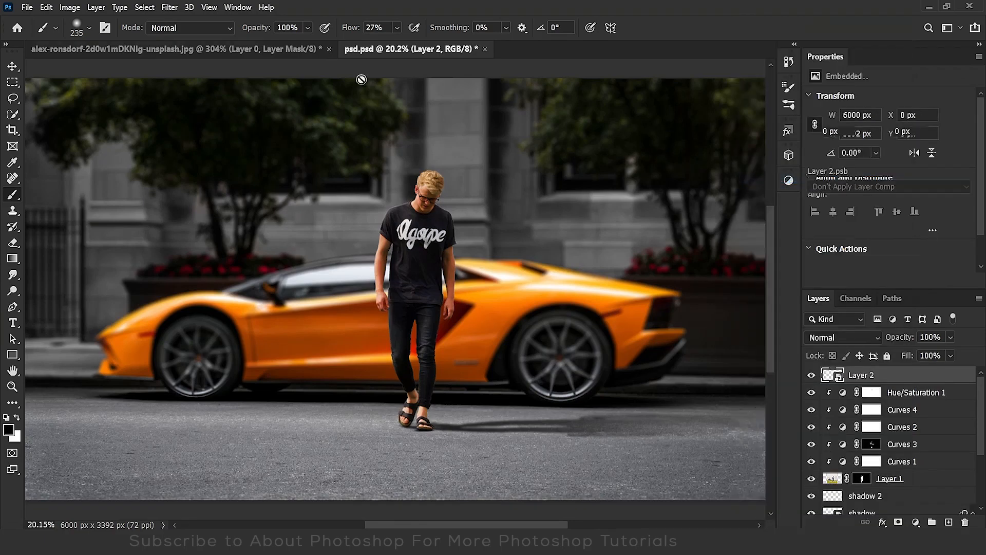
- In the Camera Raw Filter, set Temperature -5, Tint +7, Contrast +9, Highlights +8, Shadows +6, Whites +5 and Texture +24
click(169, 7)
click(205, 100)
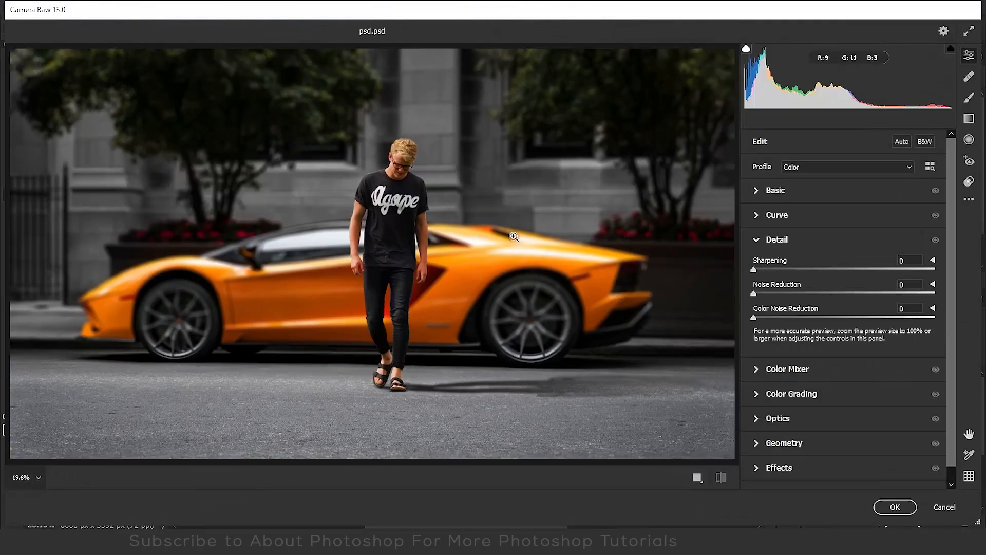
mouse_move(844, 205)
mouse_down()
mouse_move(857, 205)
mouse_move(839, 205)
mouse_up()
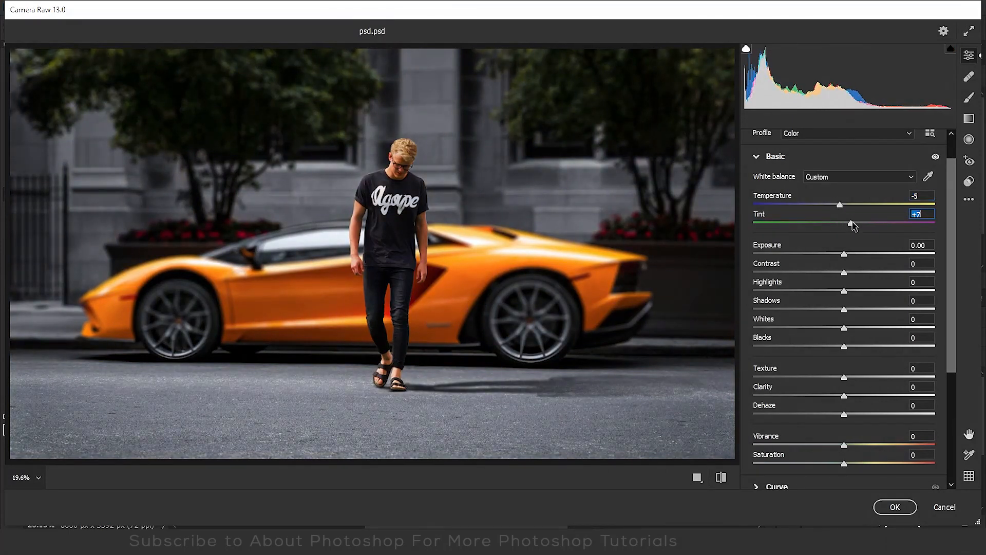
drag(844, 254, 852, 291)
double_click(856, 256)
drag(844, 309, 850, 312)
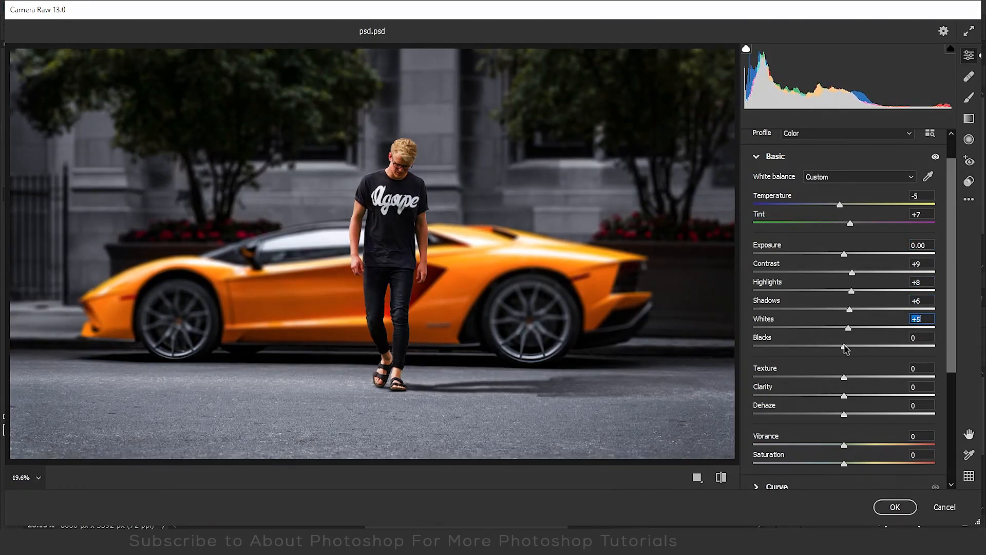
drag(843, 378, 875, 378)
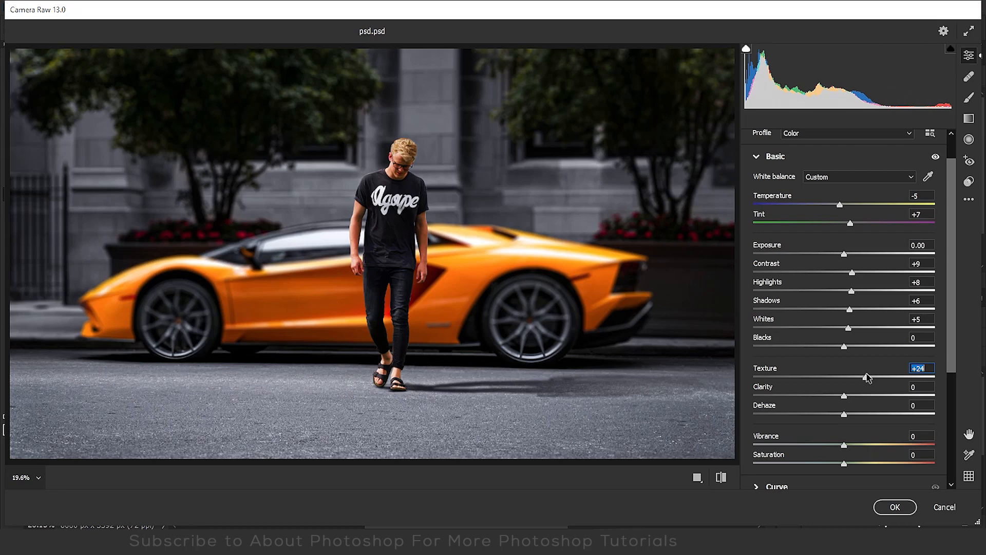
- Shift the Color Mixer hues of Reds to +3, Oranges to +2 and Aquas to +7
scroll(816, 408, down, 4)
click(784, 327)
click(764, 343)
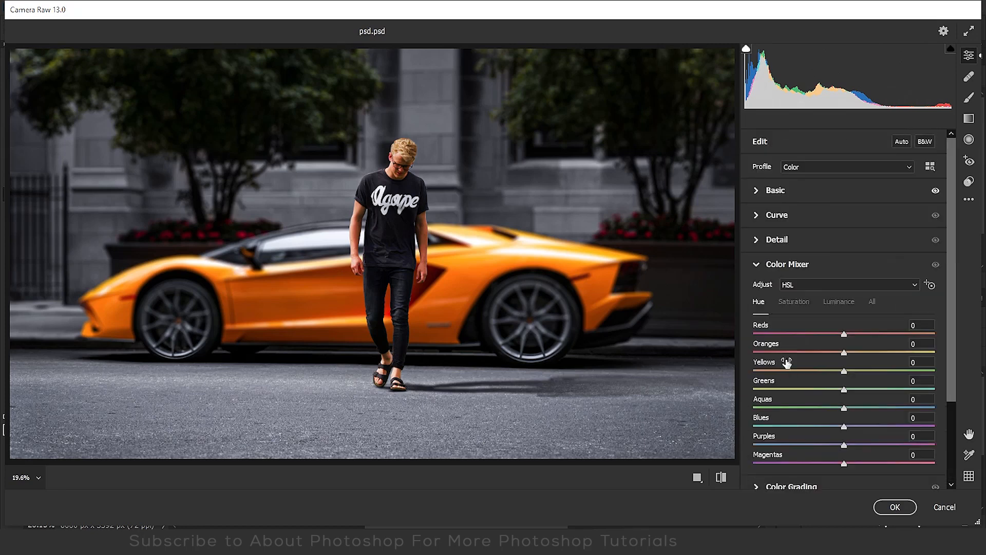
drag(843, 335, 849, 361)
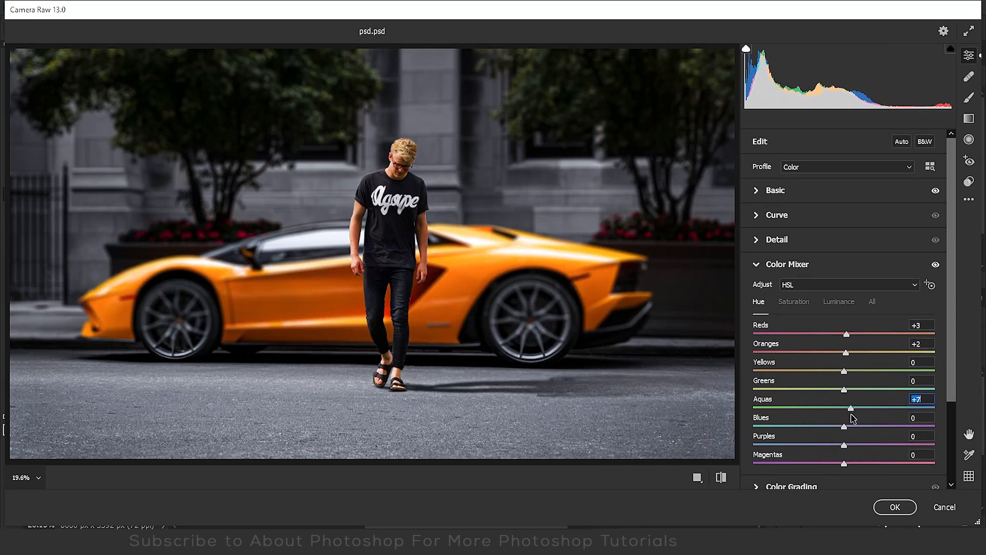
- Color grade the midtones to hue 42 and saturation 15, tint the highlights orange, and apply the Camera Raw Filter
scroll(821, 405, down, 4)
click(812, 383)
drag(844, 256, 885, 226)
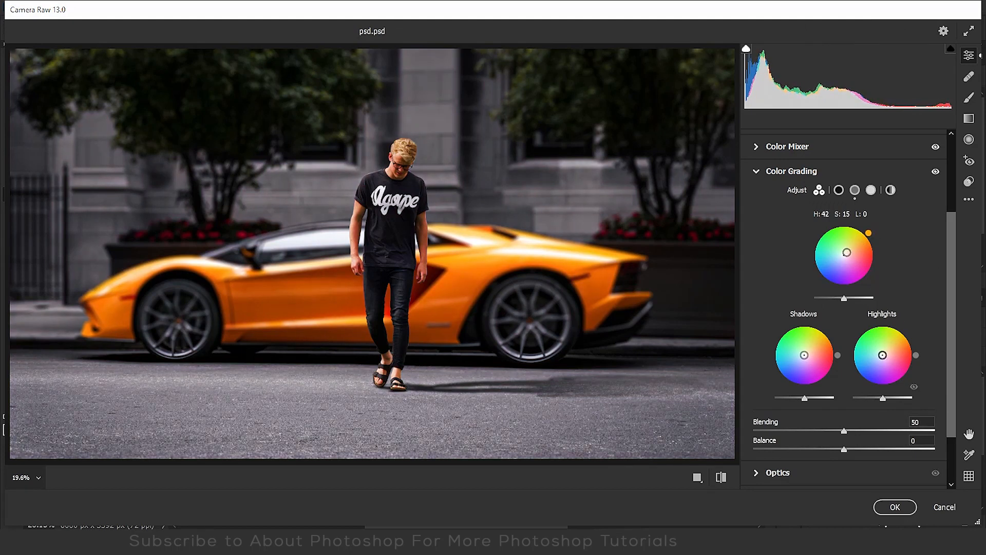
drag(882, 355, 965, 313)
click(906, 503)
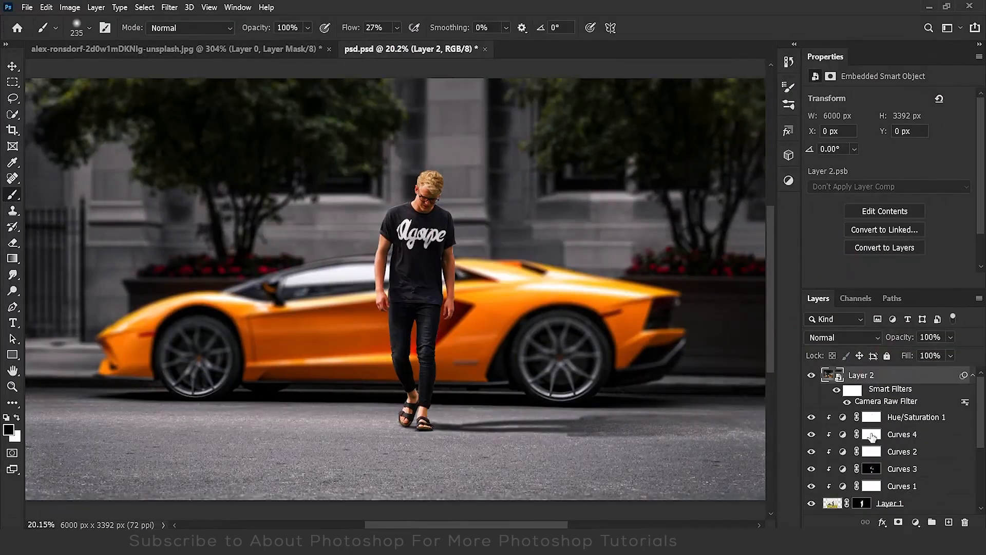